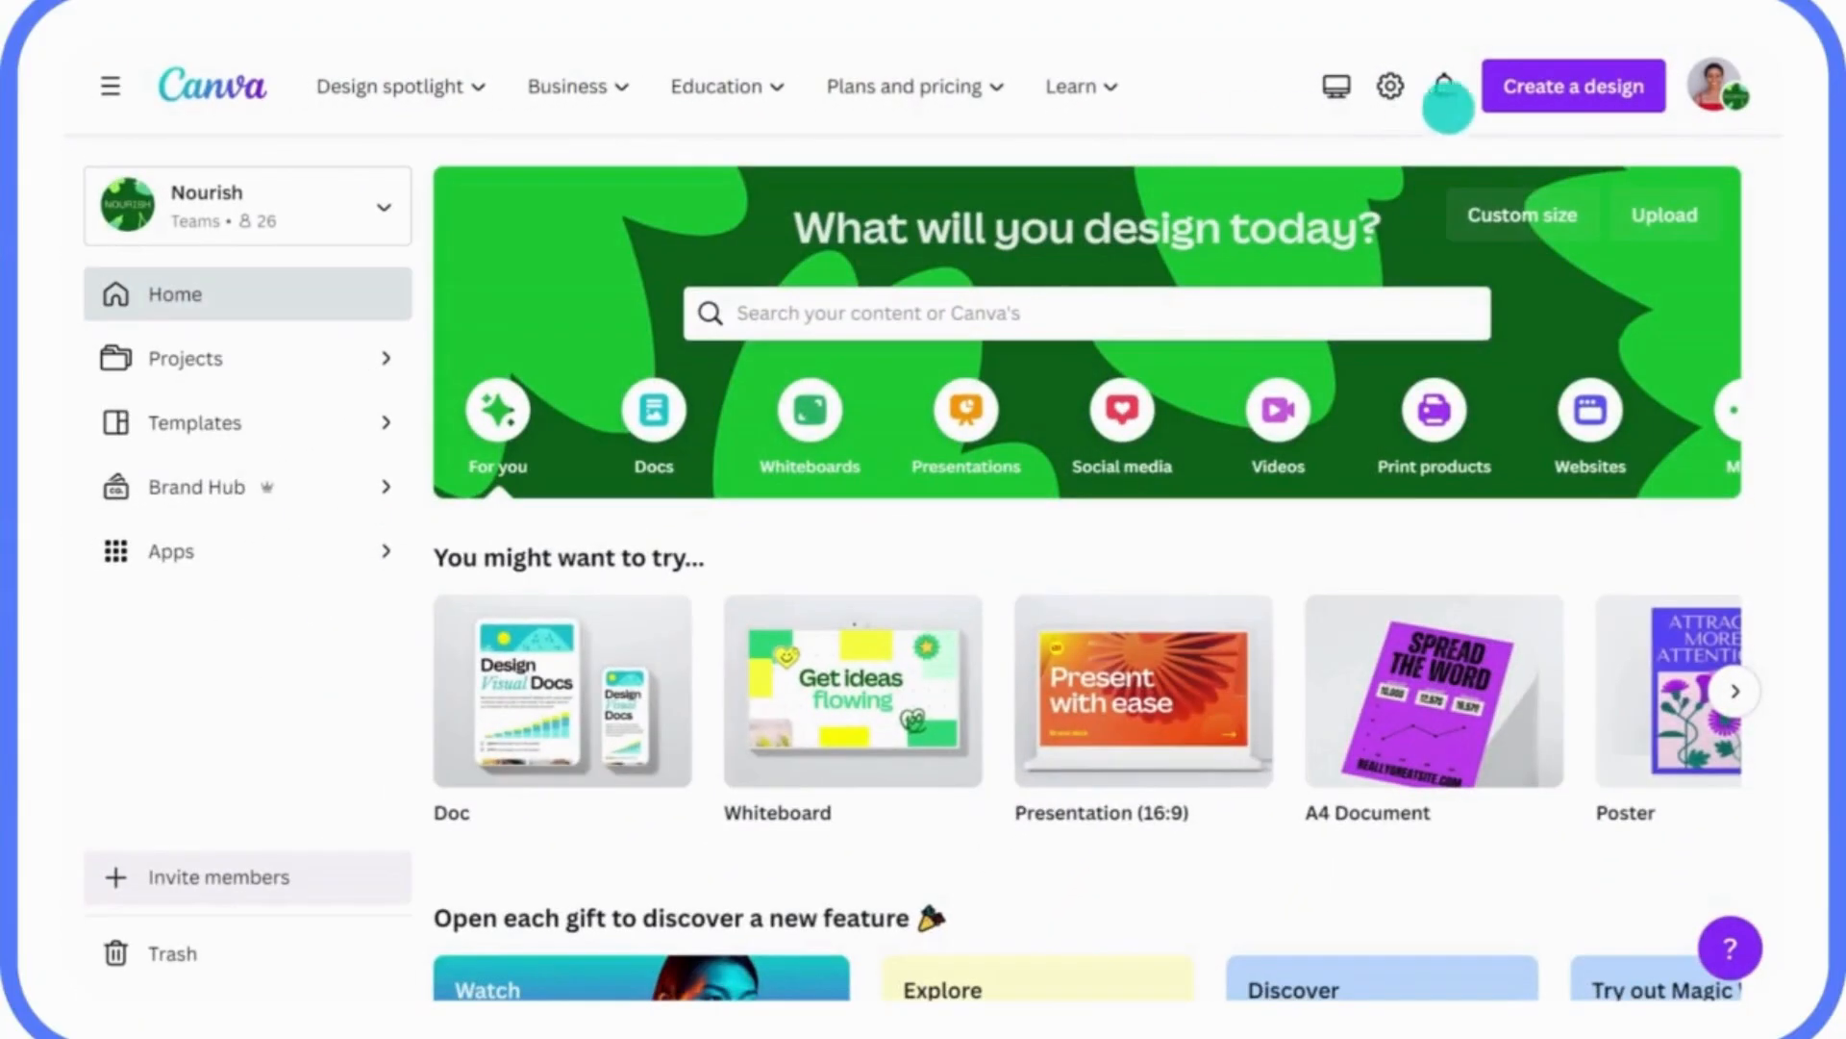
Import the Q1 Sustainability Strategy Doc PDF via Create a design > Import file.
click(1562, 97)
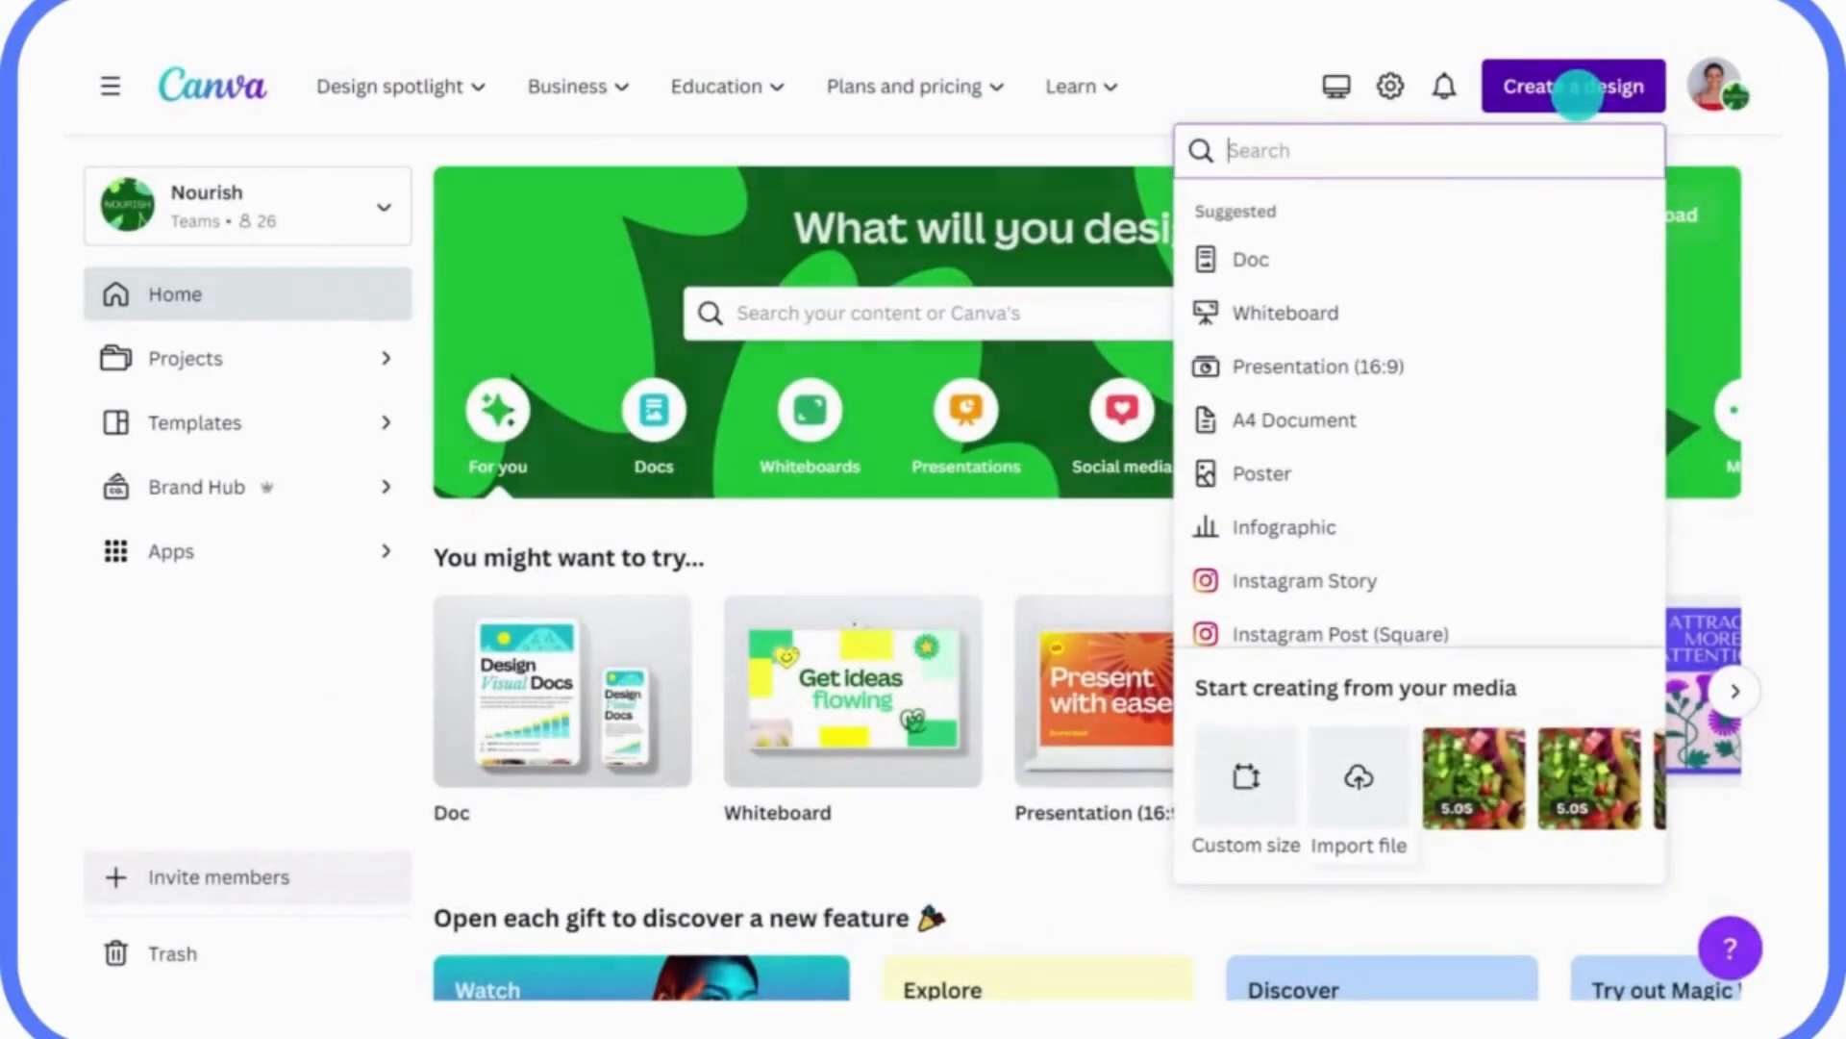
click(1358, 760)
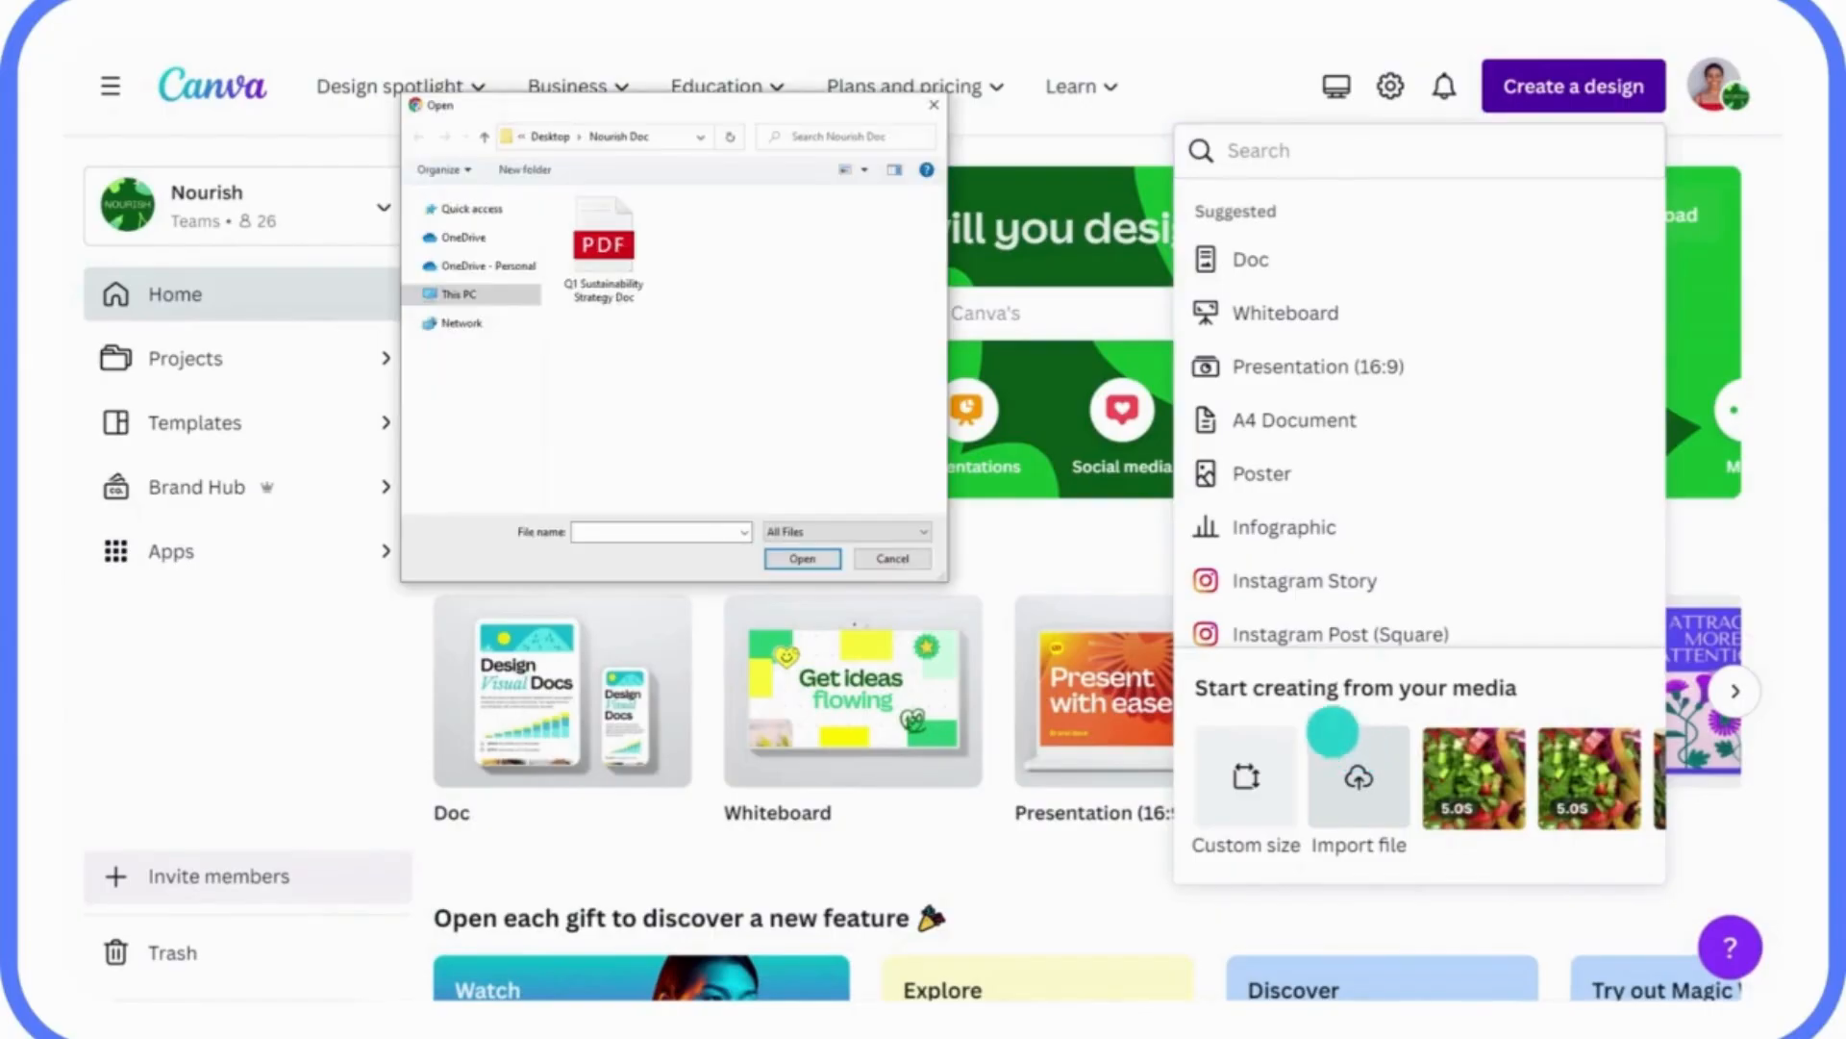
click(604, 242)
click(788, 556)
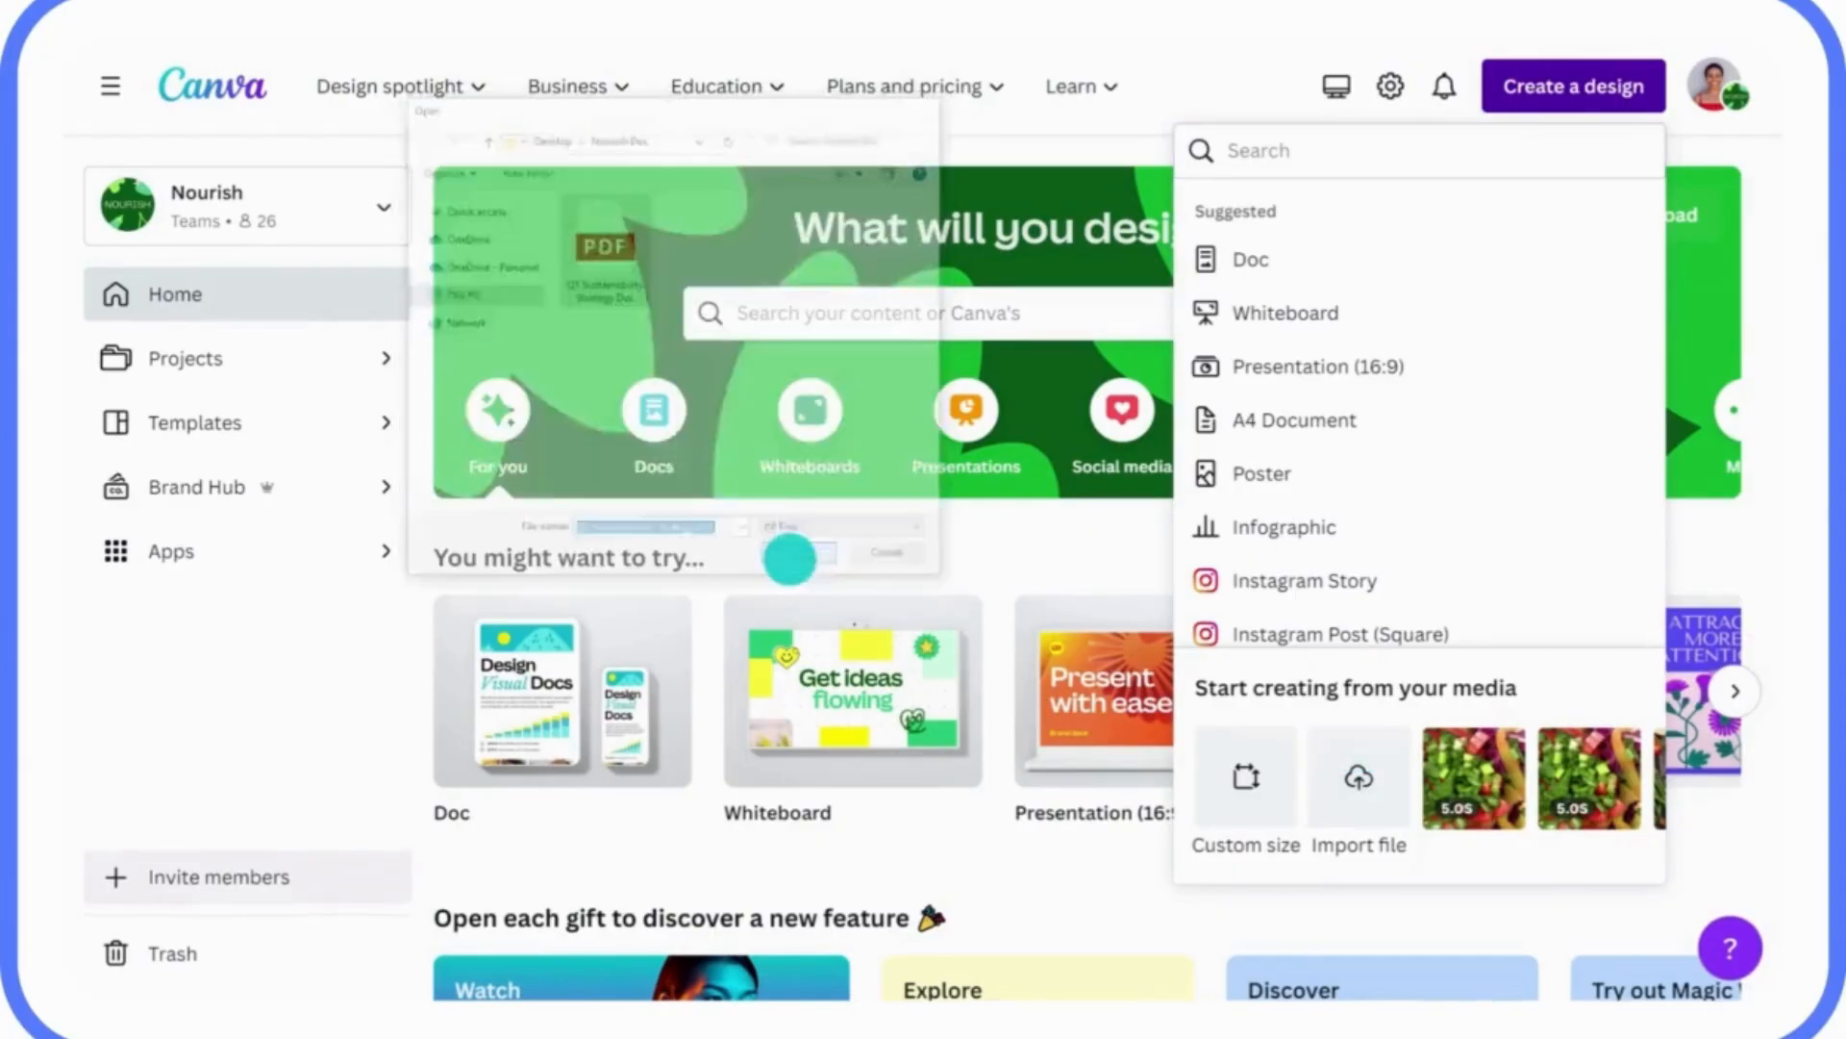
click(1011, 92)
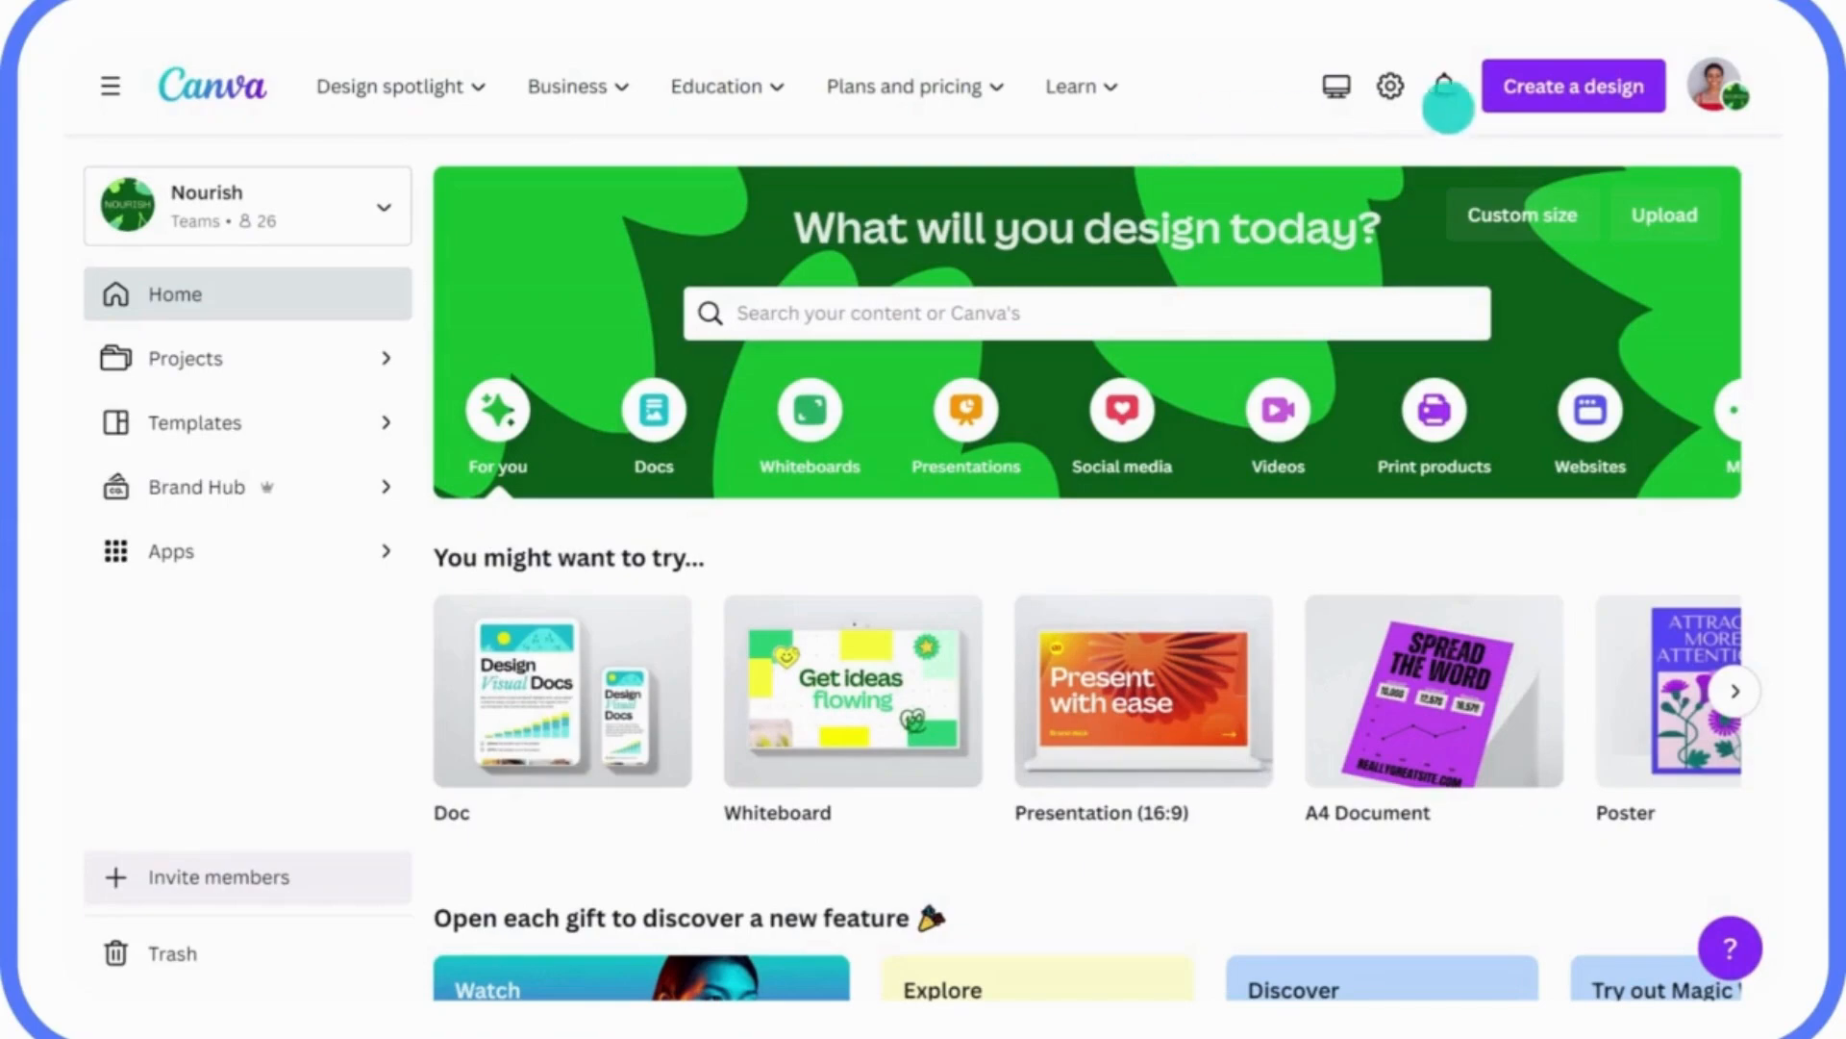
Import the same Q1 Sustainability Strategy Doc PDF a second time.
click(1558, 106)
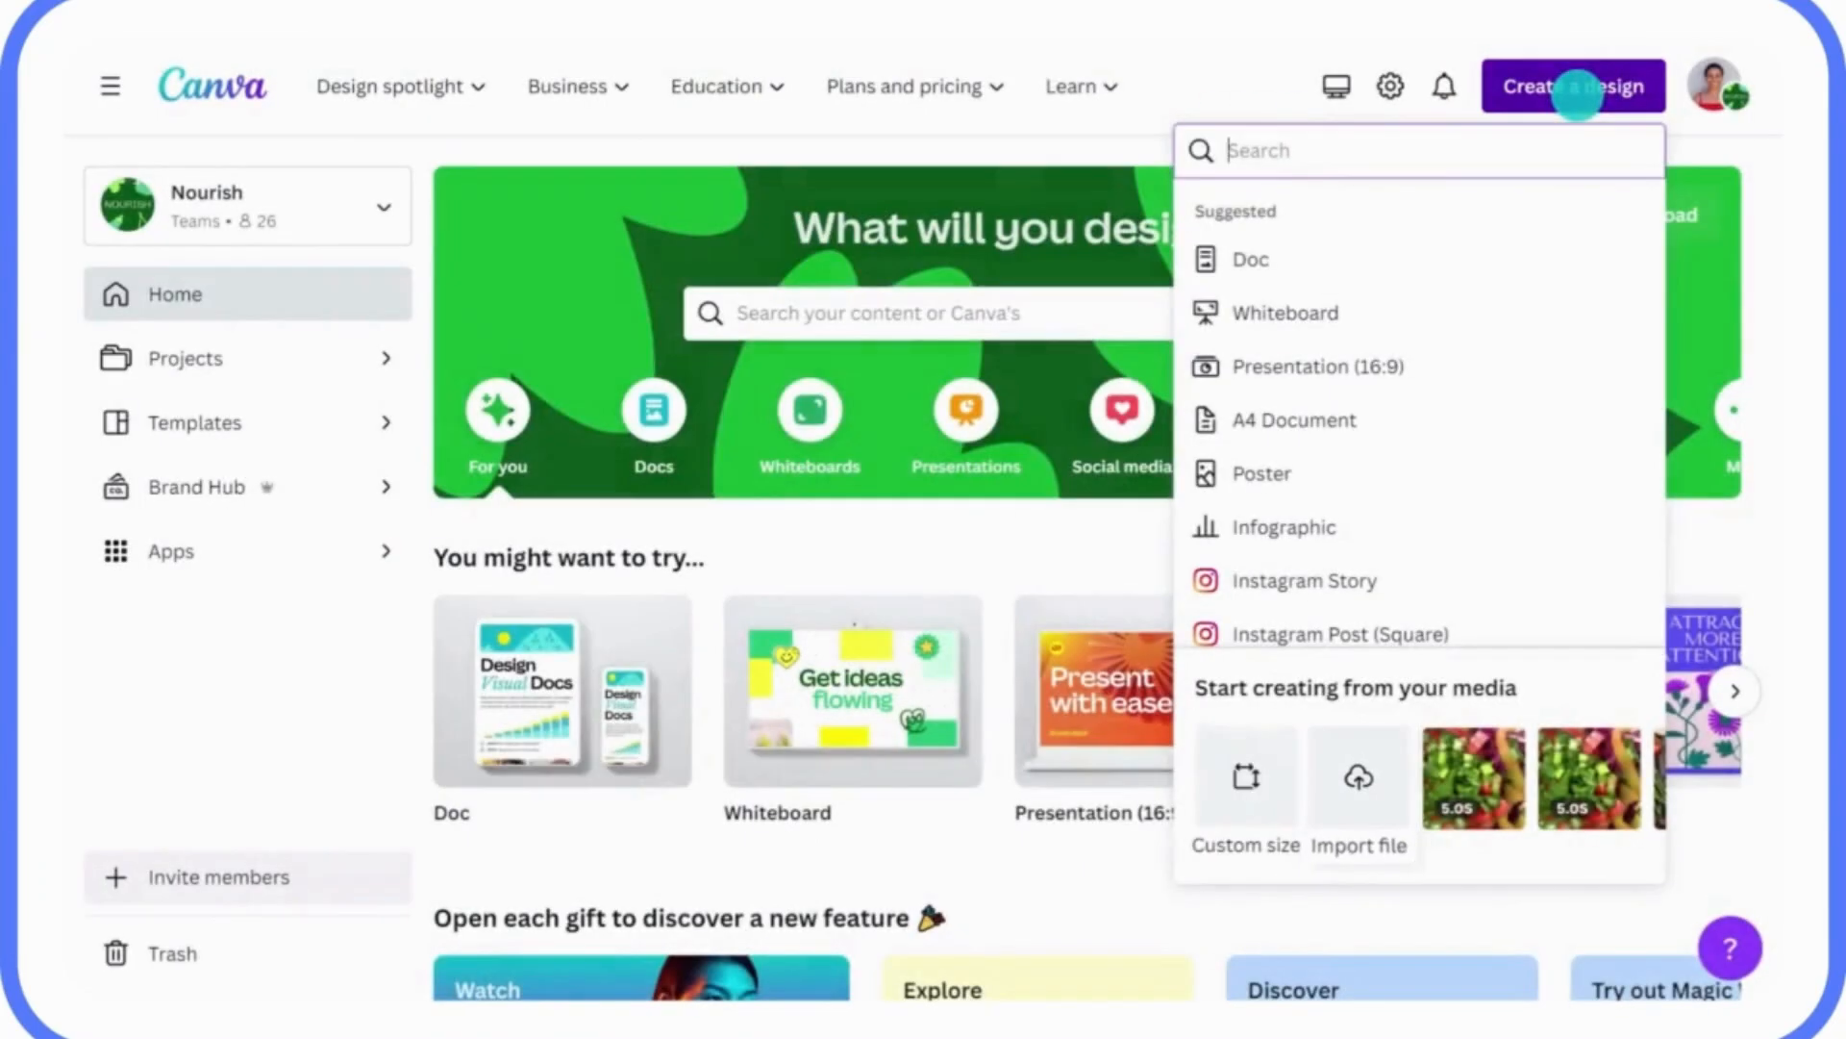
click(1359, 760)
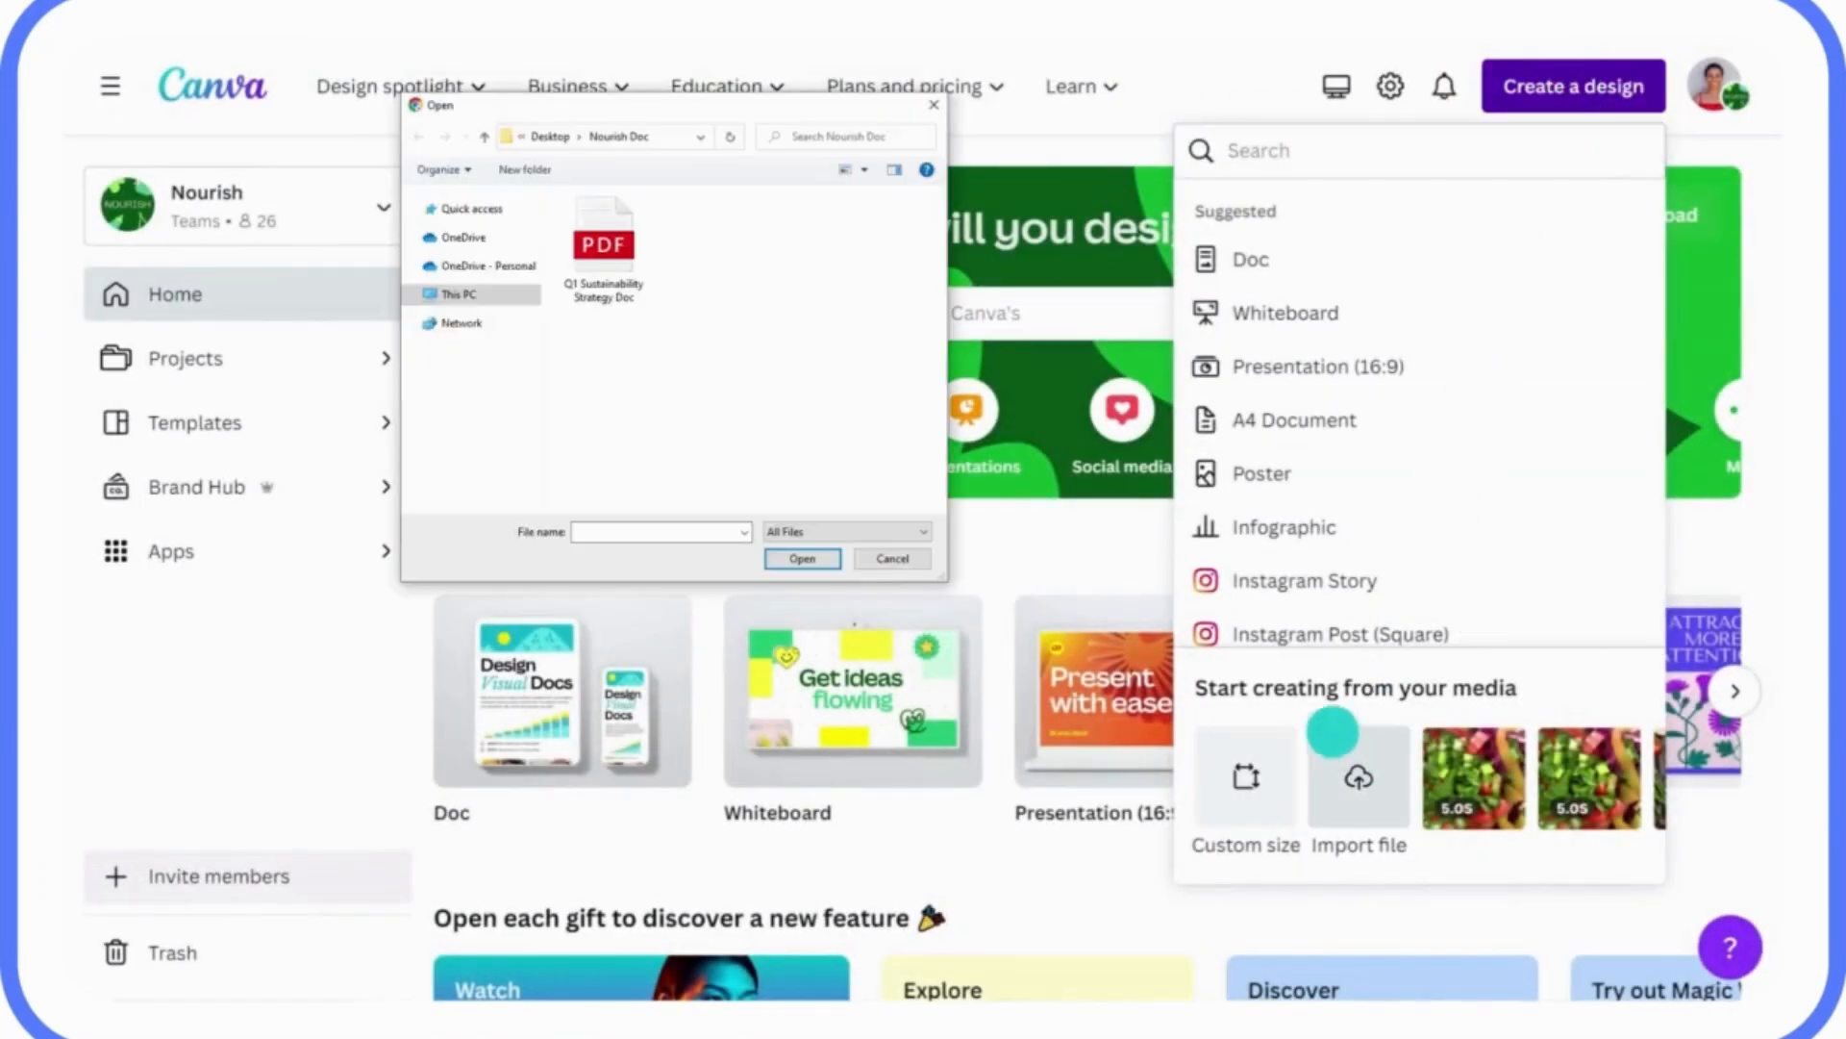
click(605, 240)
click(802, 558)
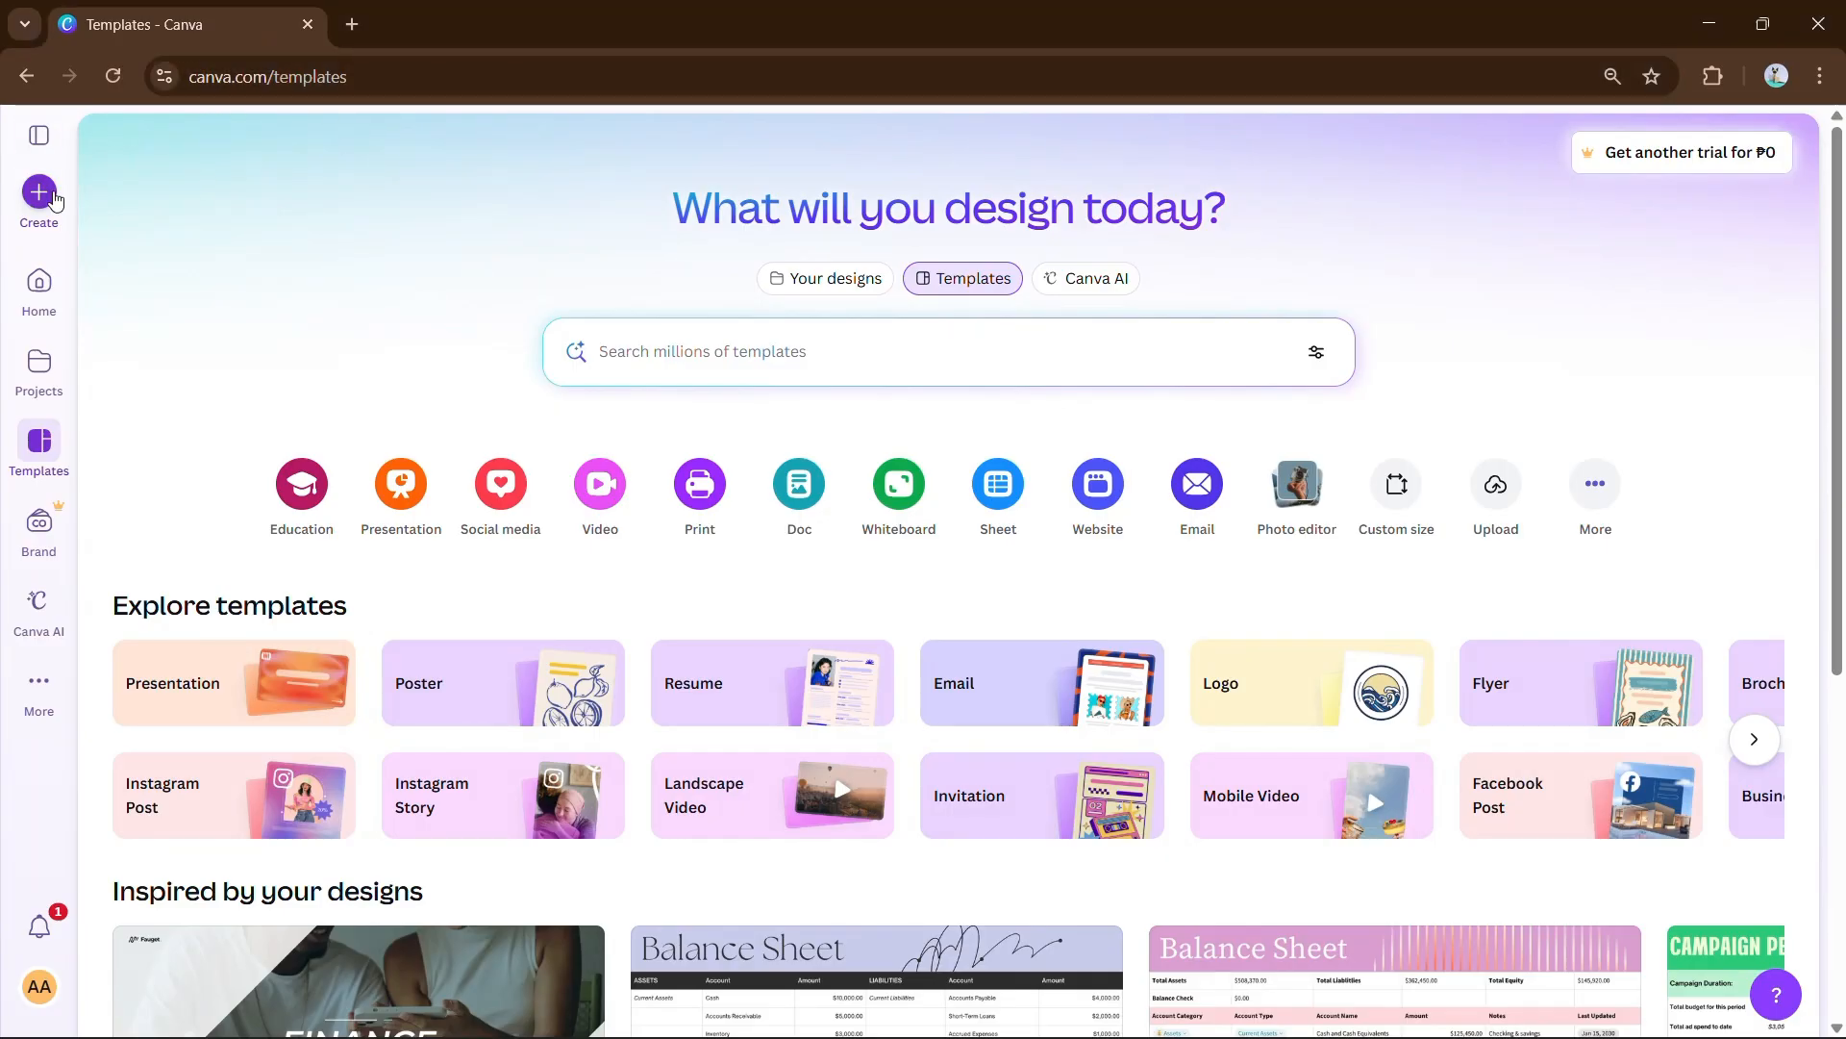
Create a new Instagram Post (4:5) design holding the cartoon room picture.
click(50, 195)
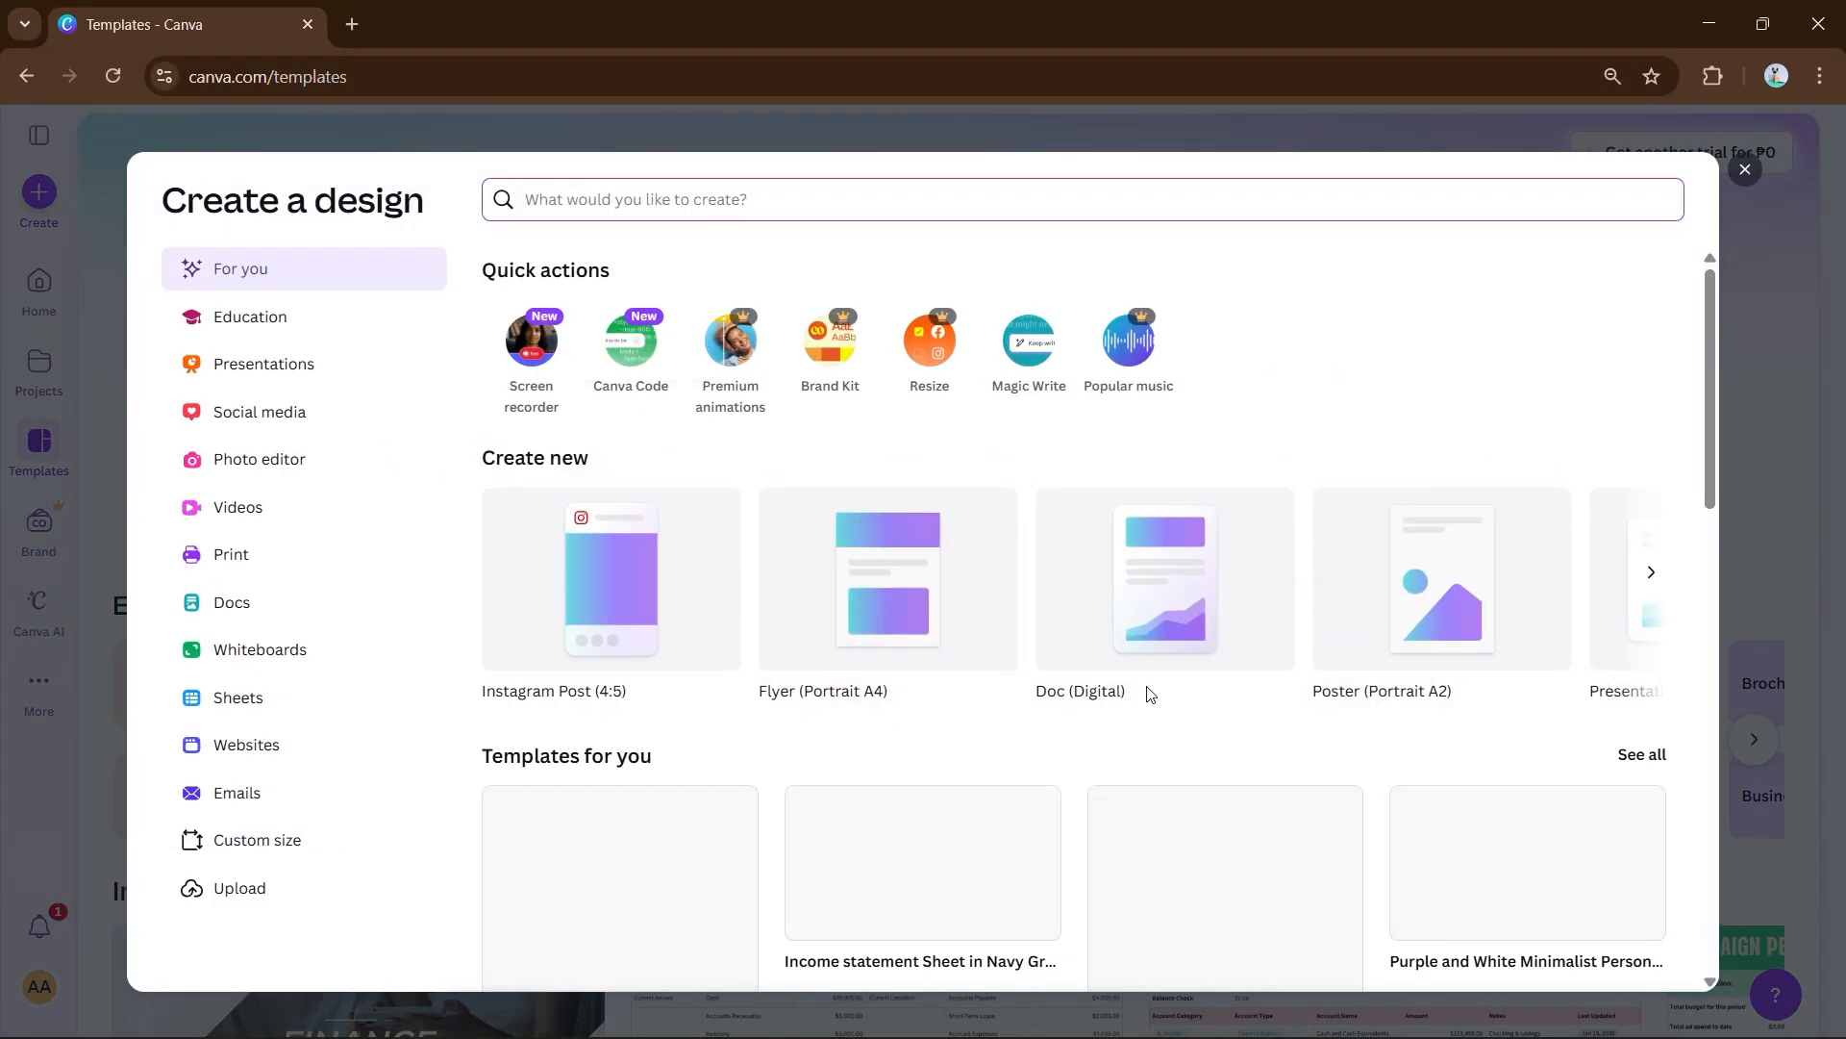
click(612, 596)
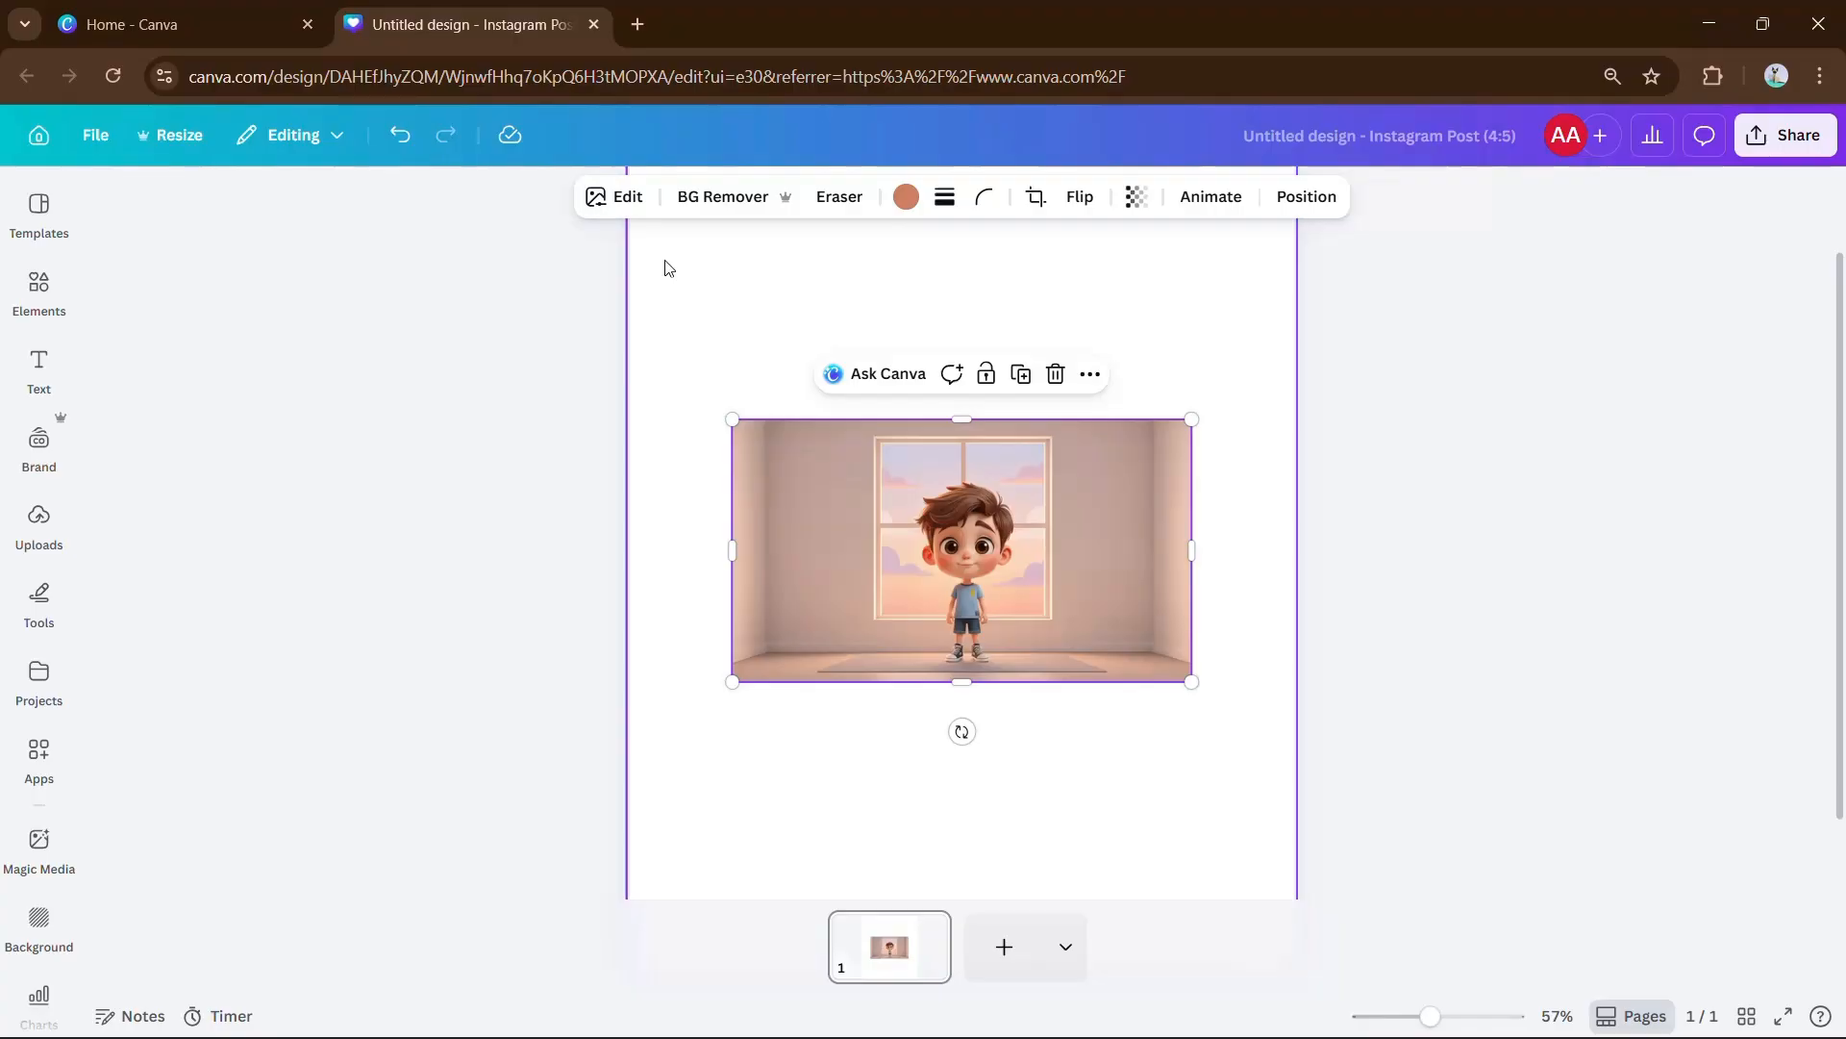
Open Magic Edit for the cartoon room picture from the Magic Studio tools.
click(638, 202)
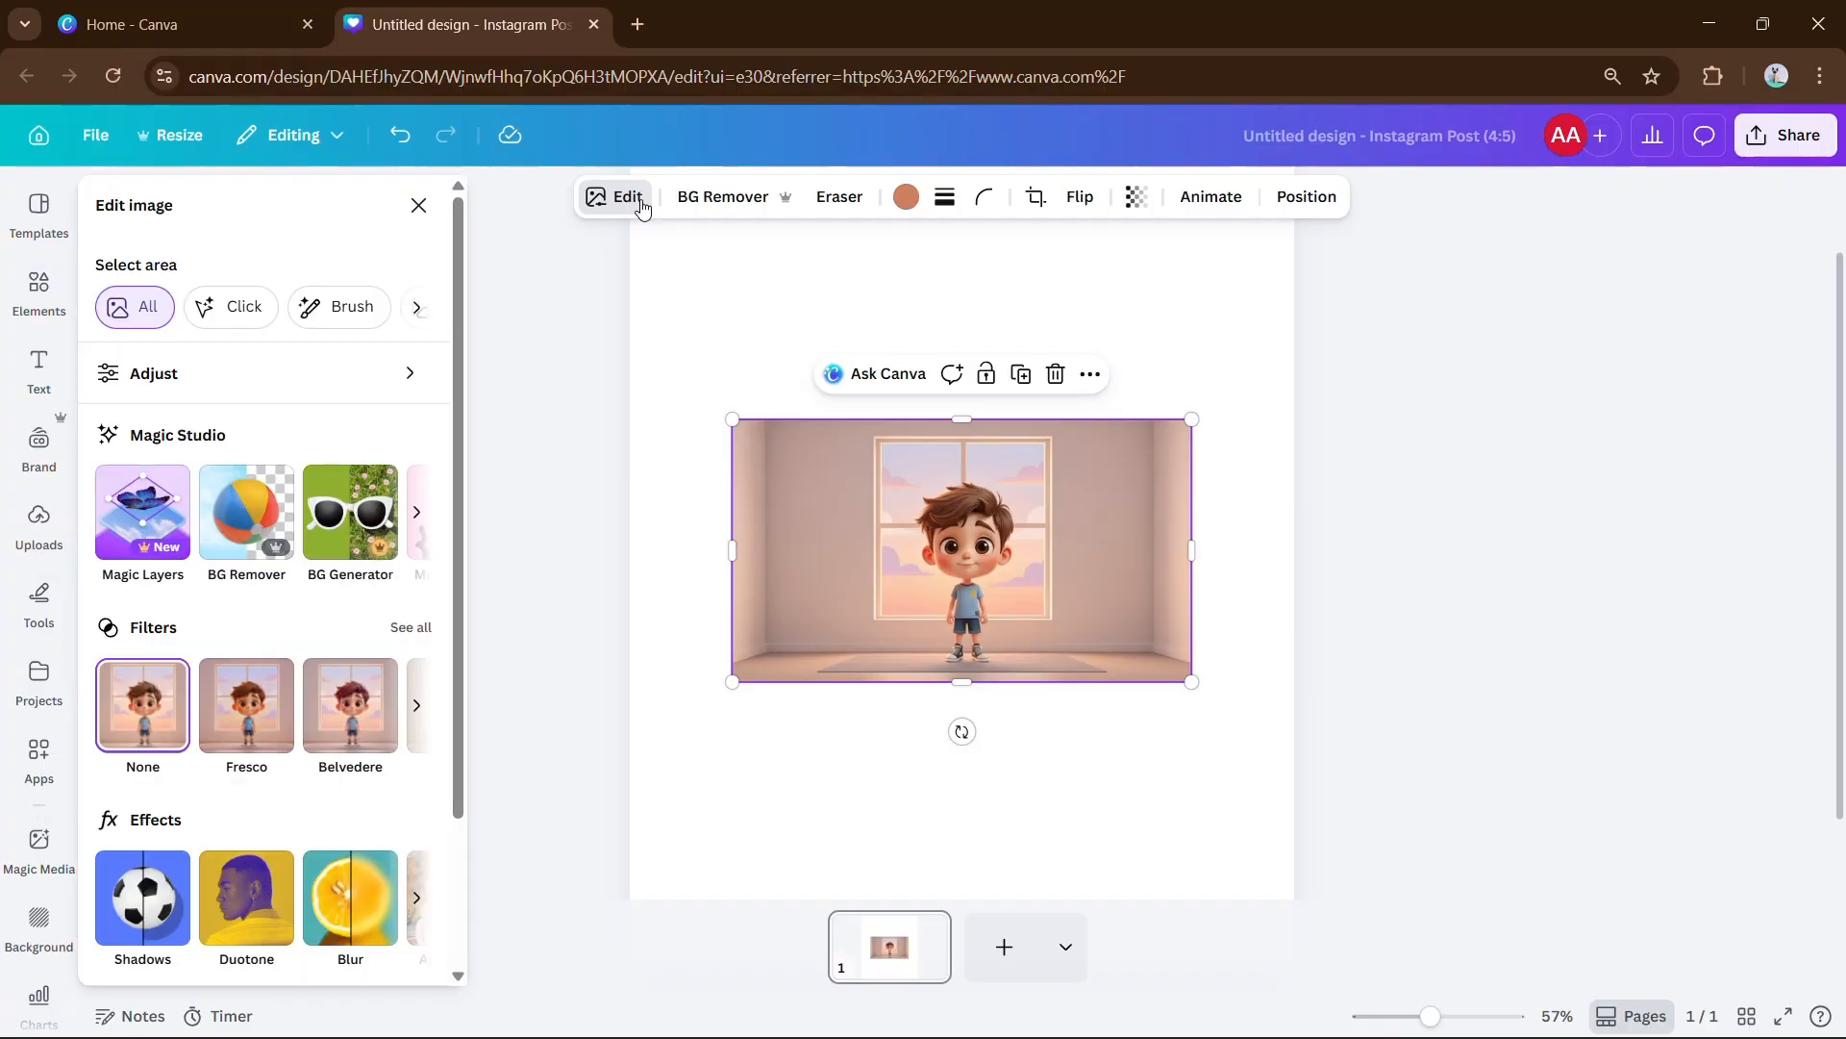
click(415, 515)
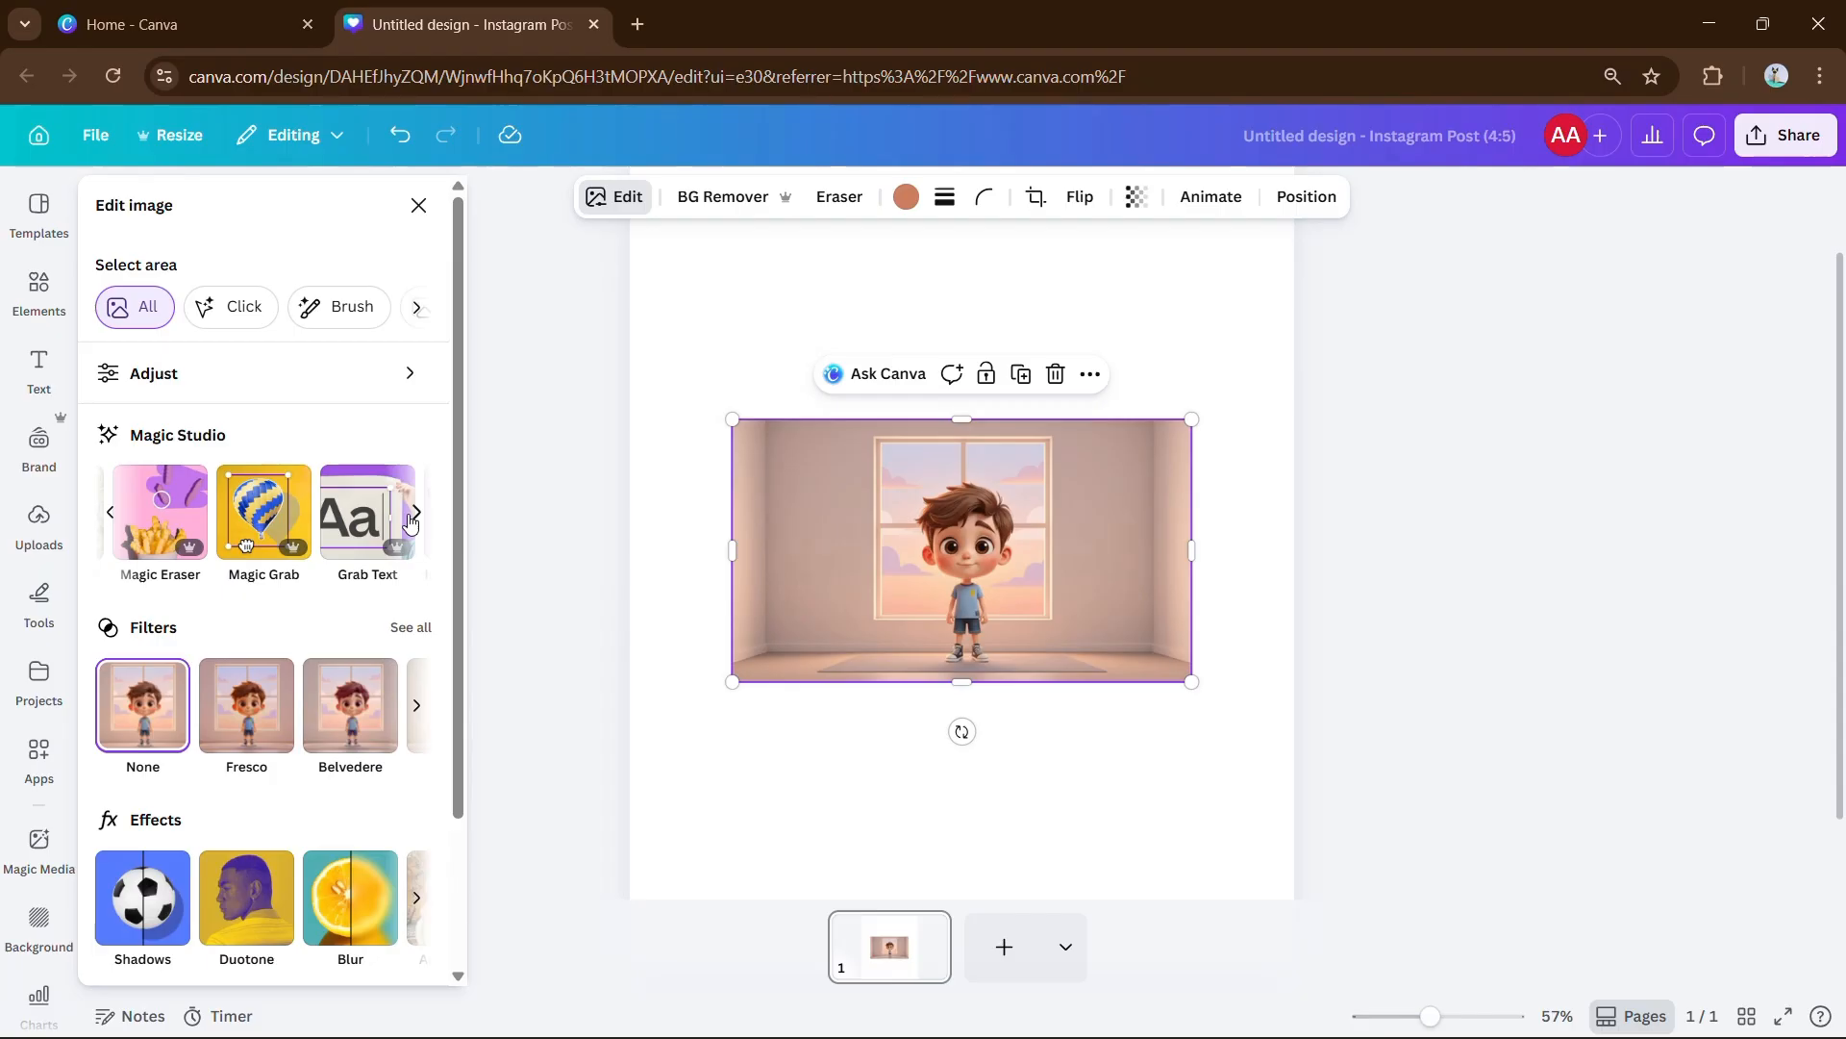
click(415, 513)
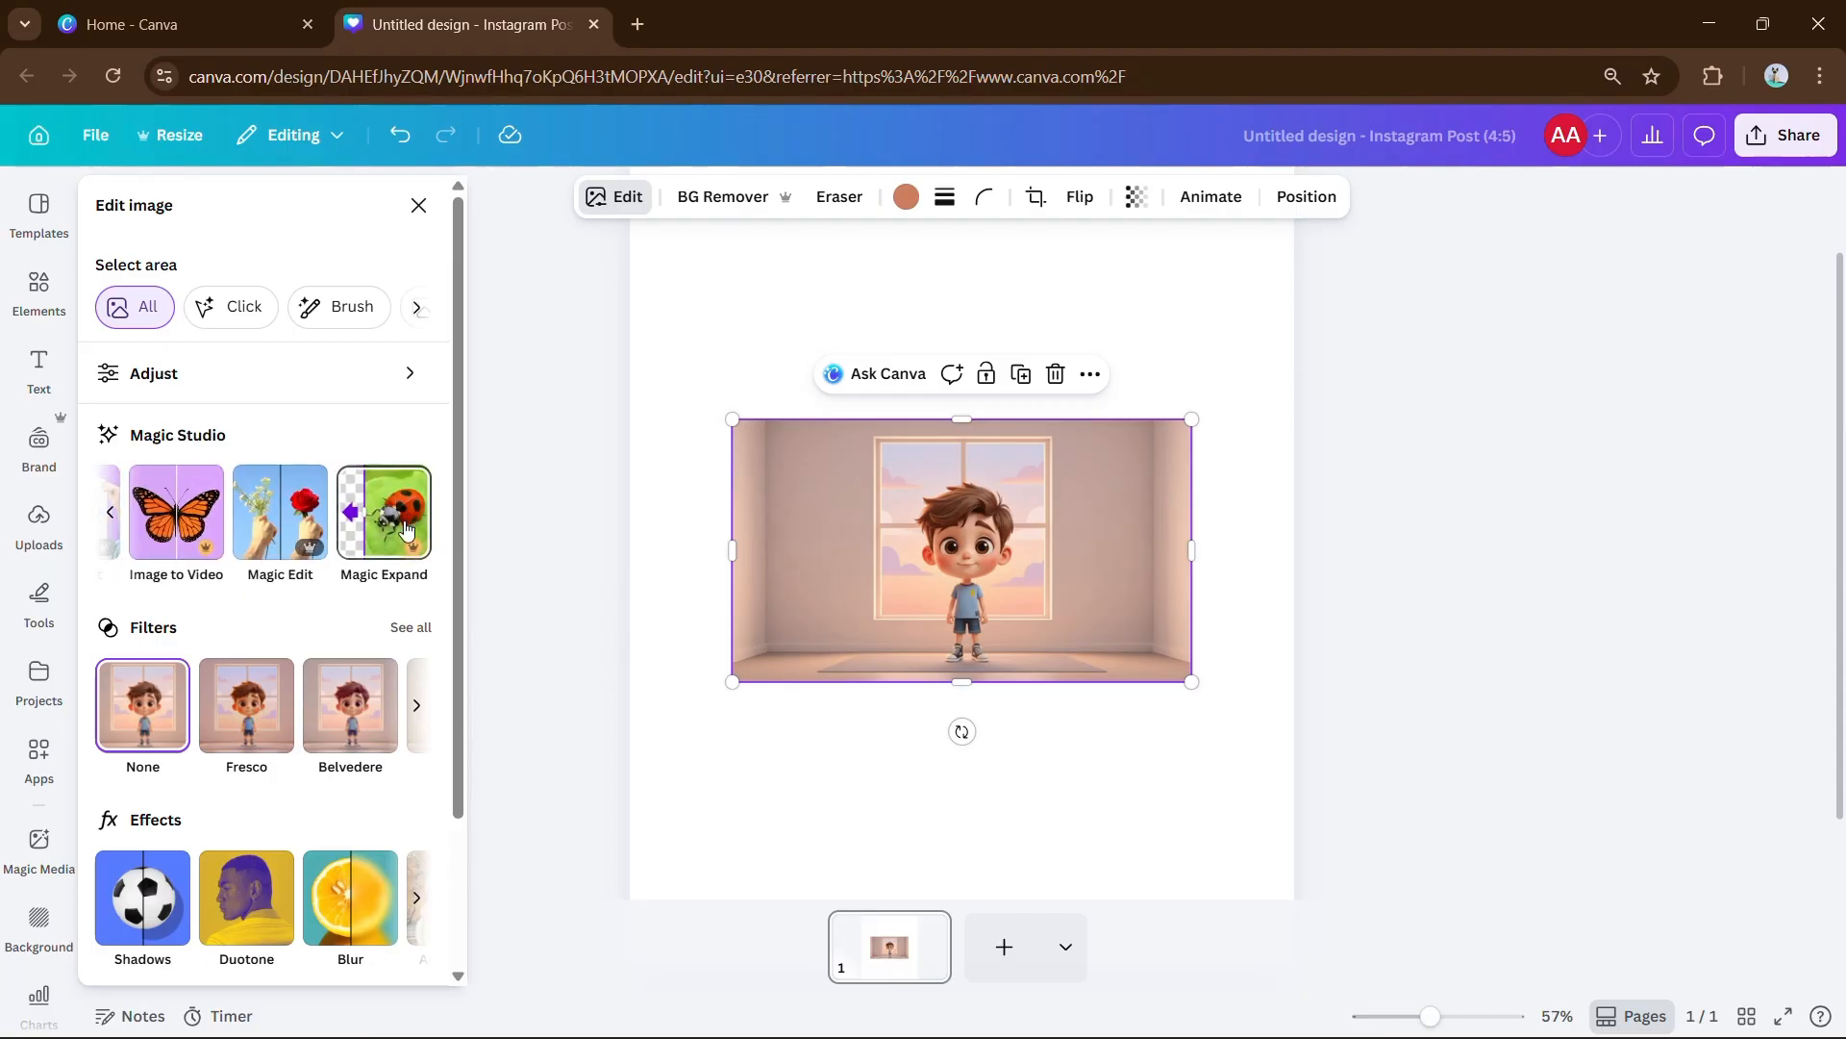
click(296, 517)
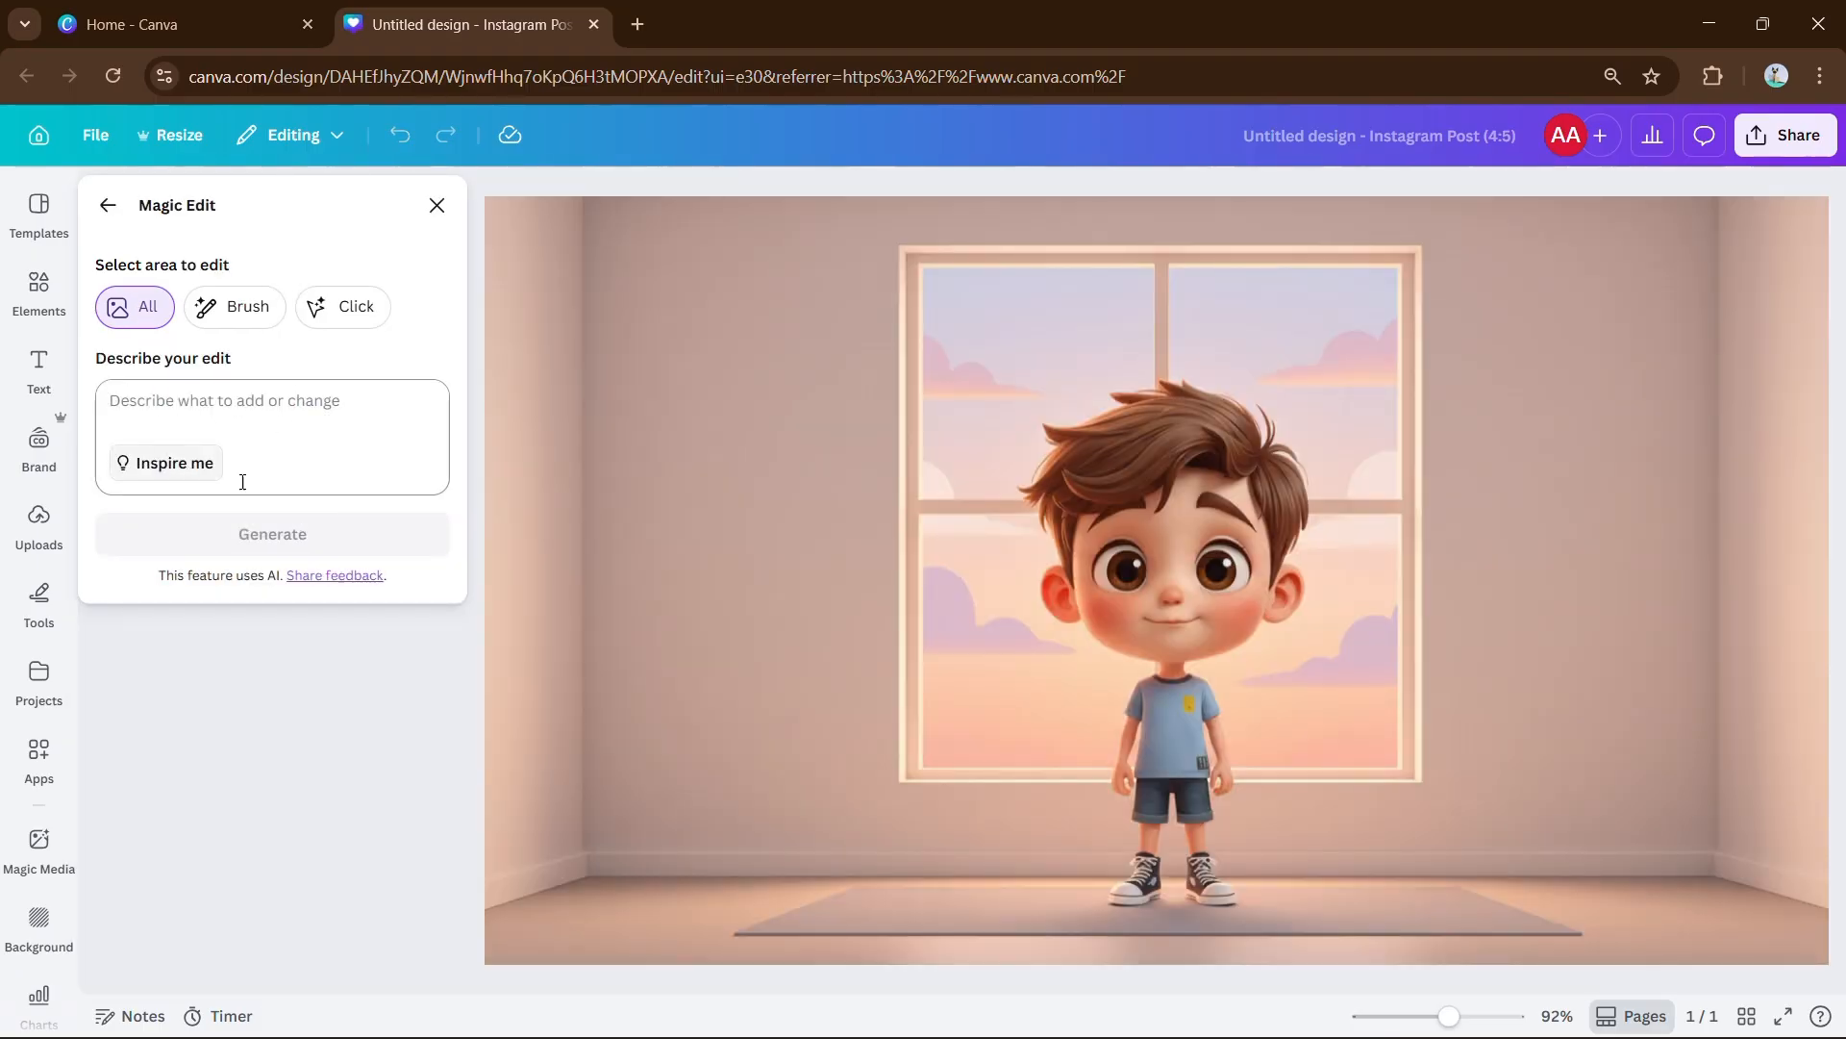
Turn the room background to night with a crescent moon and stars using Magic Edit.
click(257, 407)
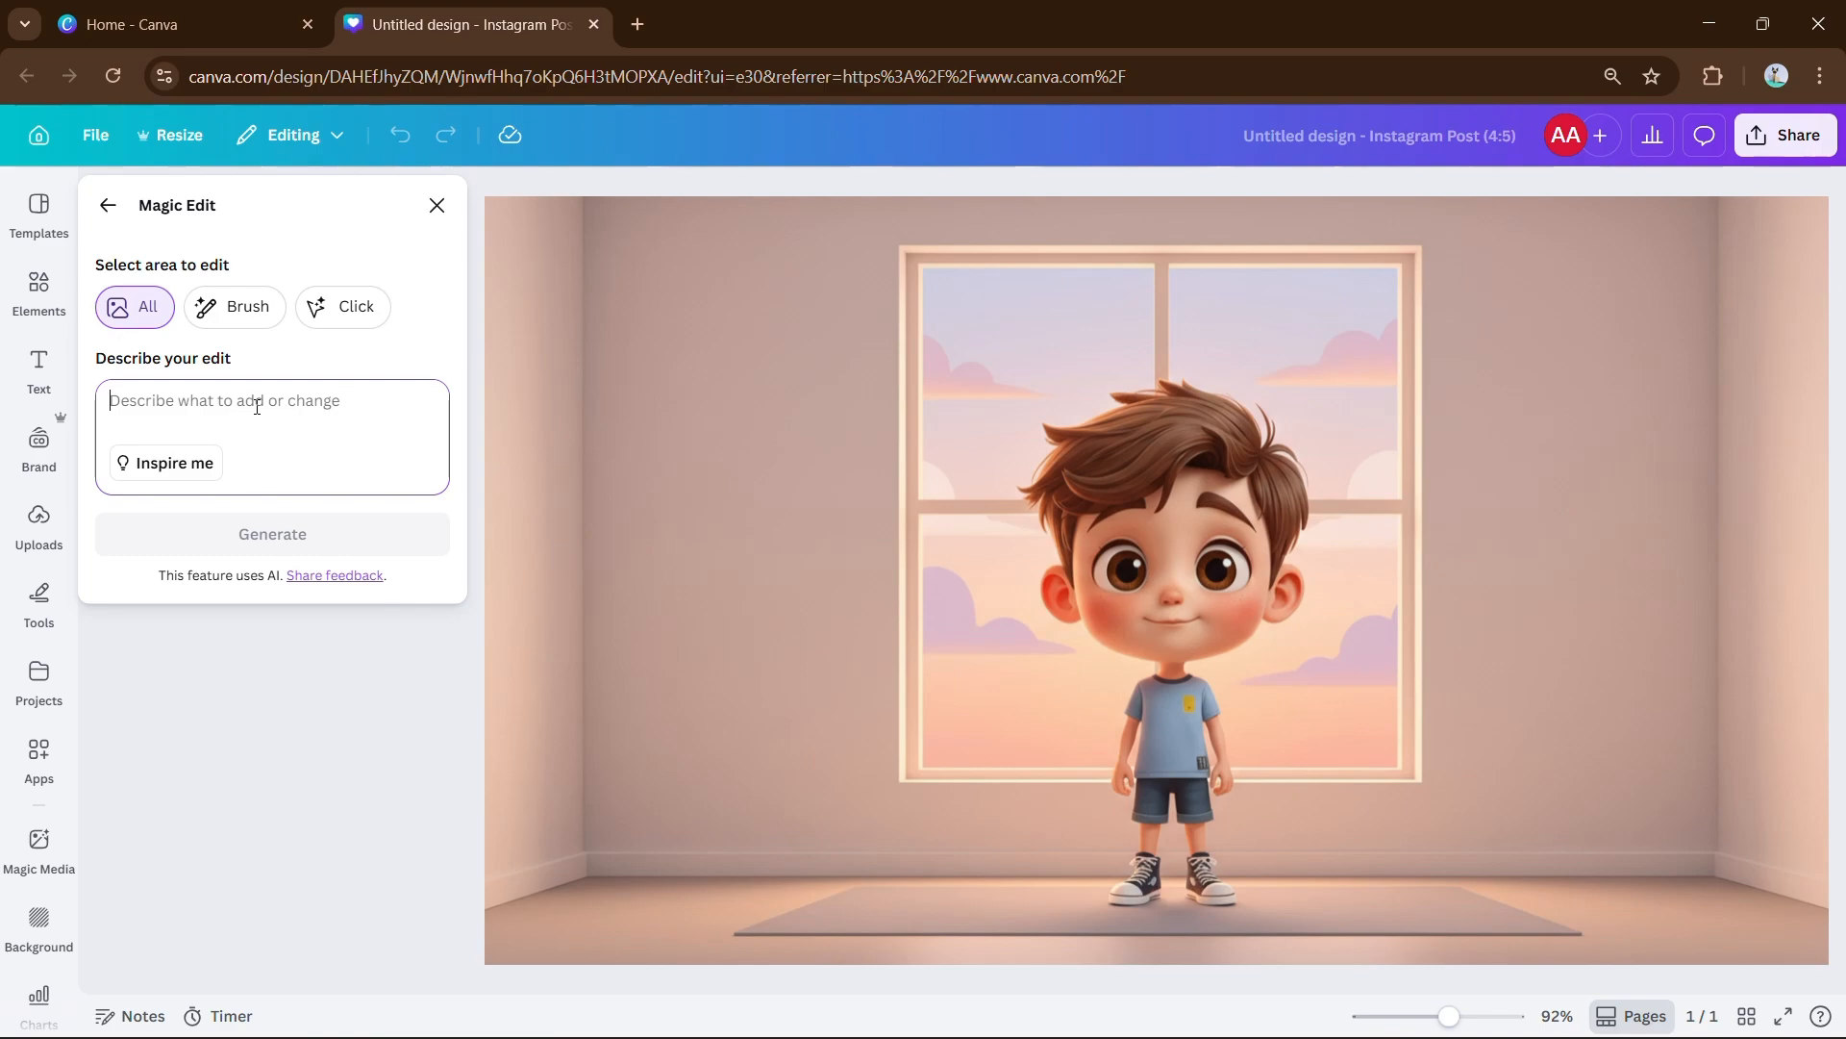
text(change the time of the background into night time)
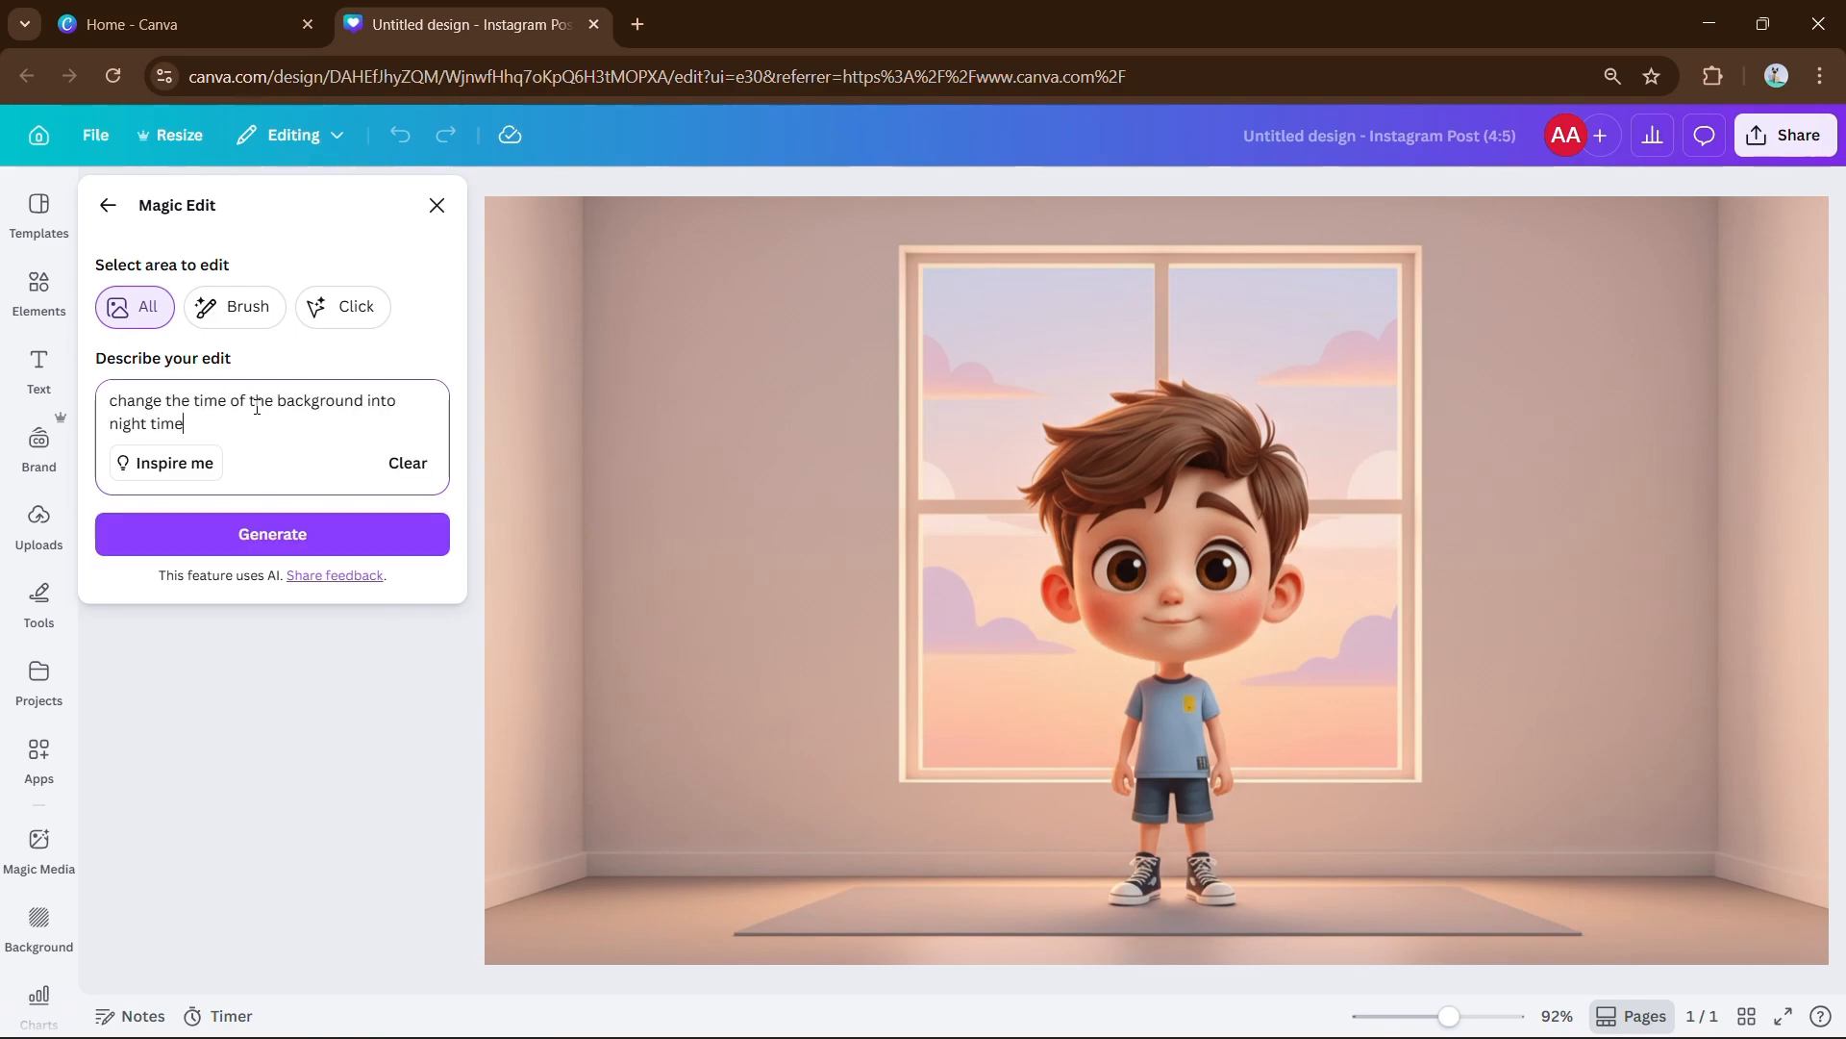
click(396, 539)
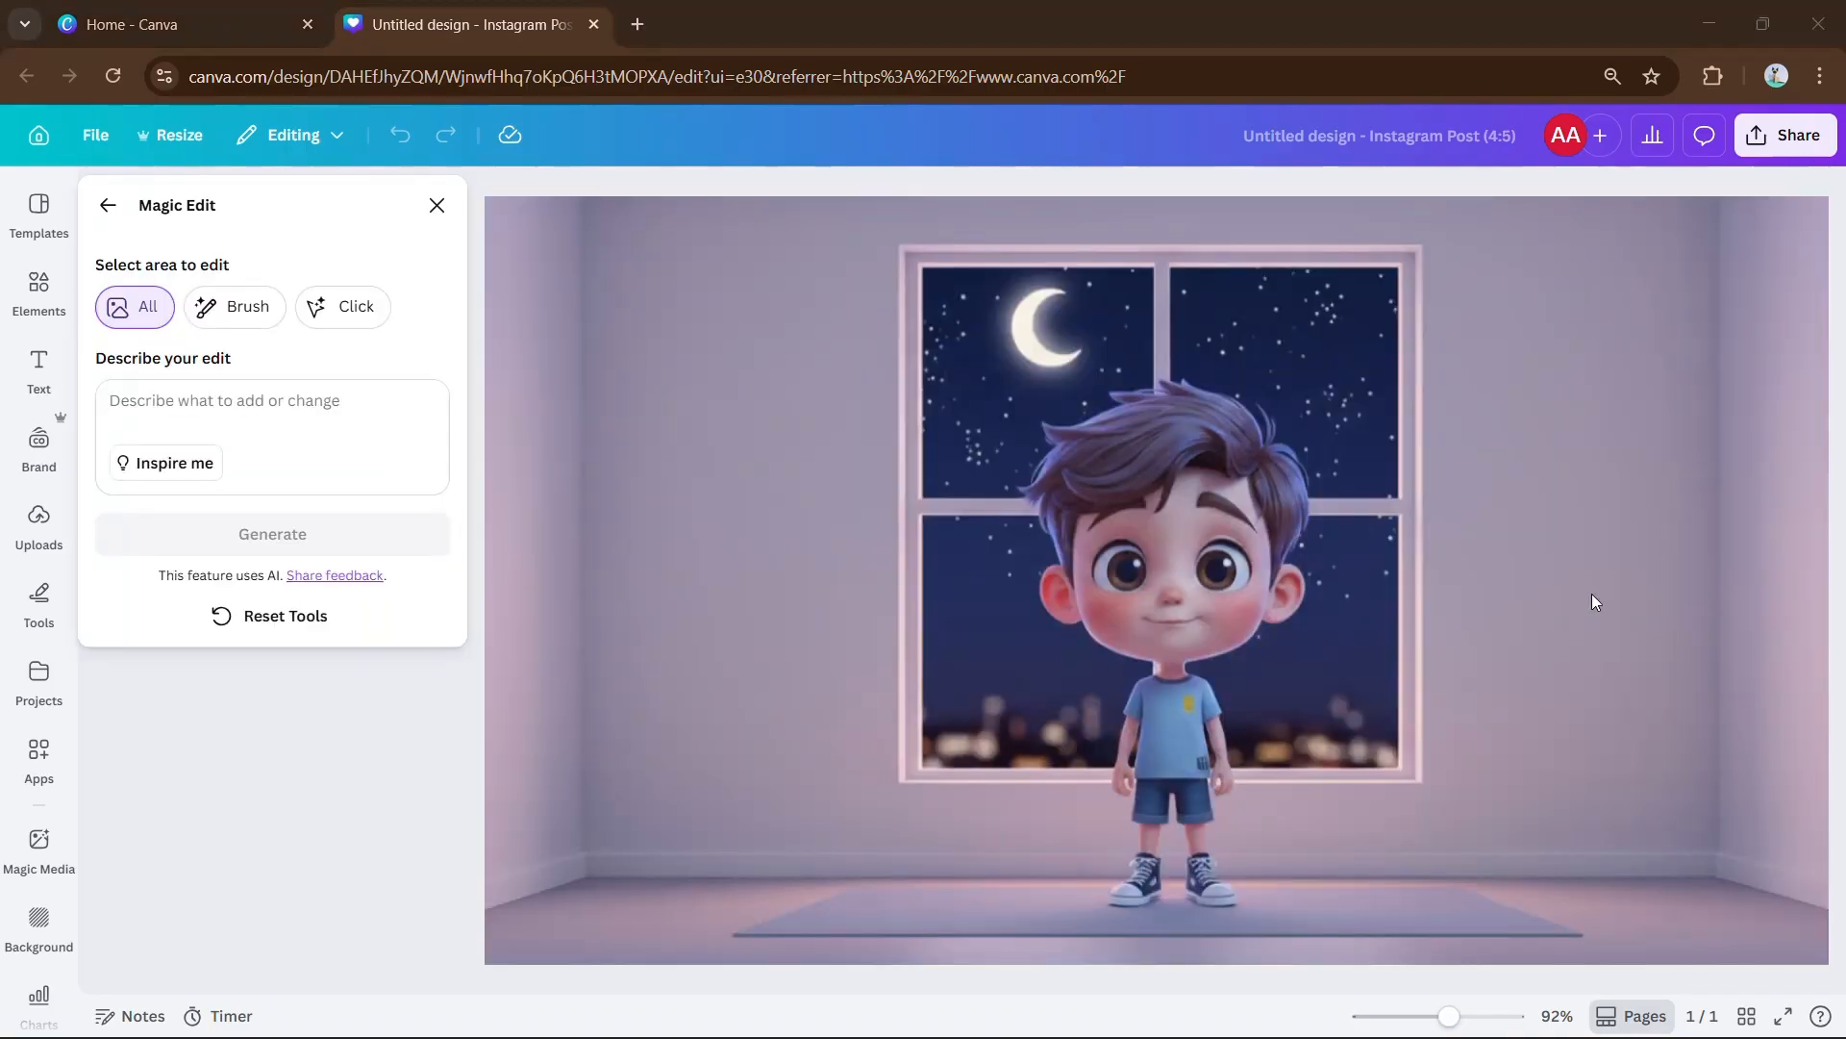
Brush over both of the boy's eyes and generate them in blue.
click(218, 318)
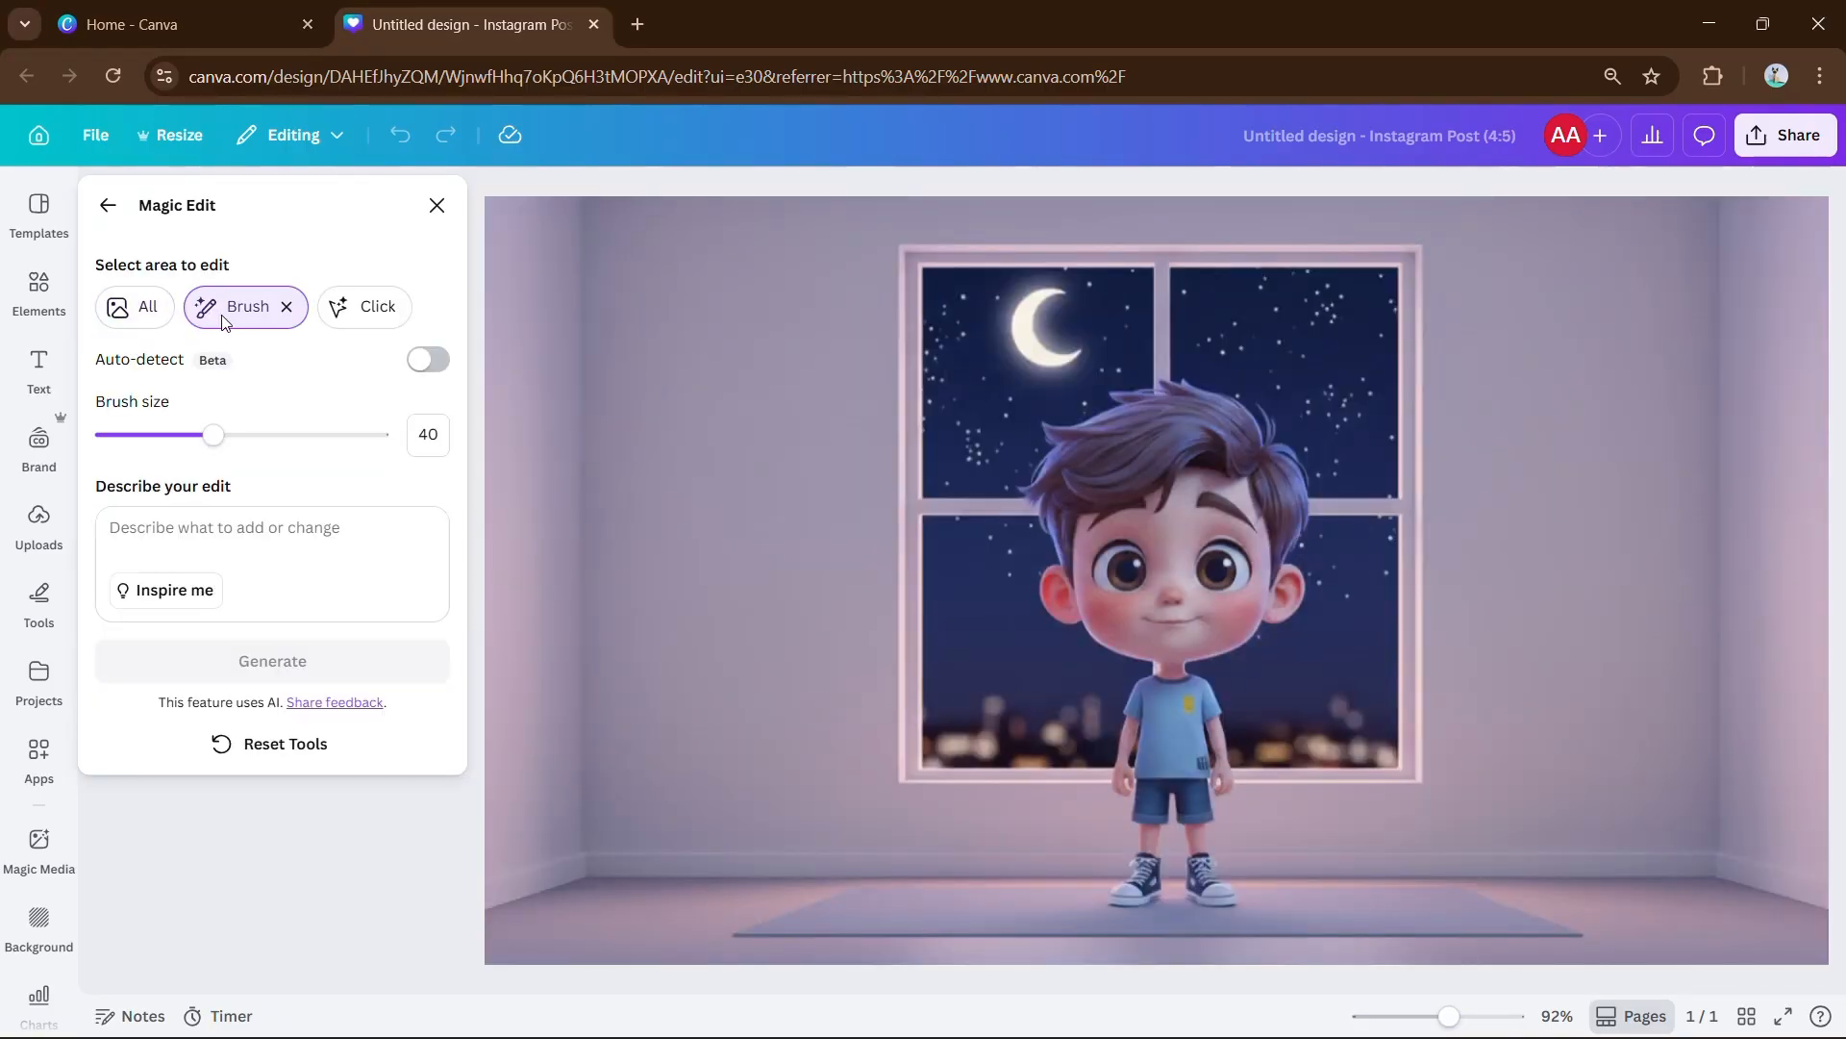
scroll(1267, 606, up, 3)
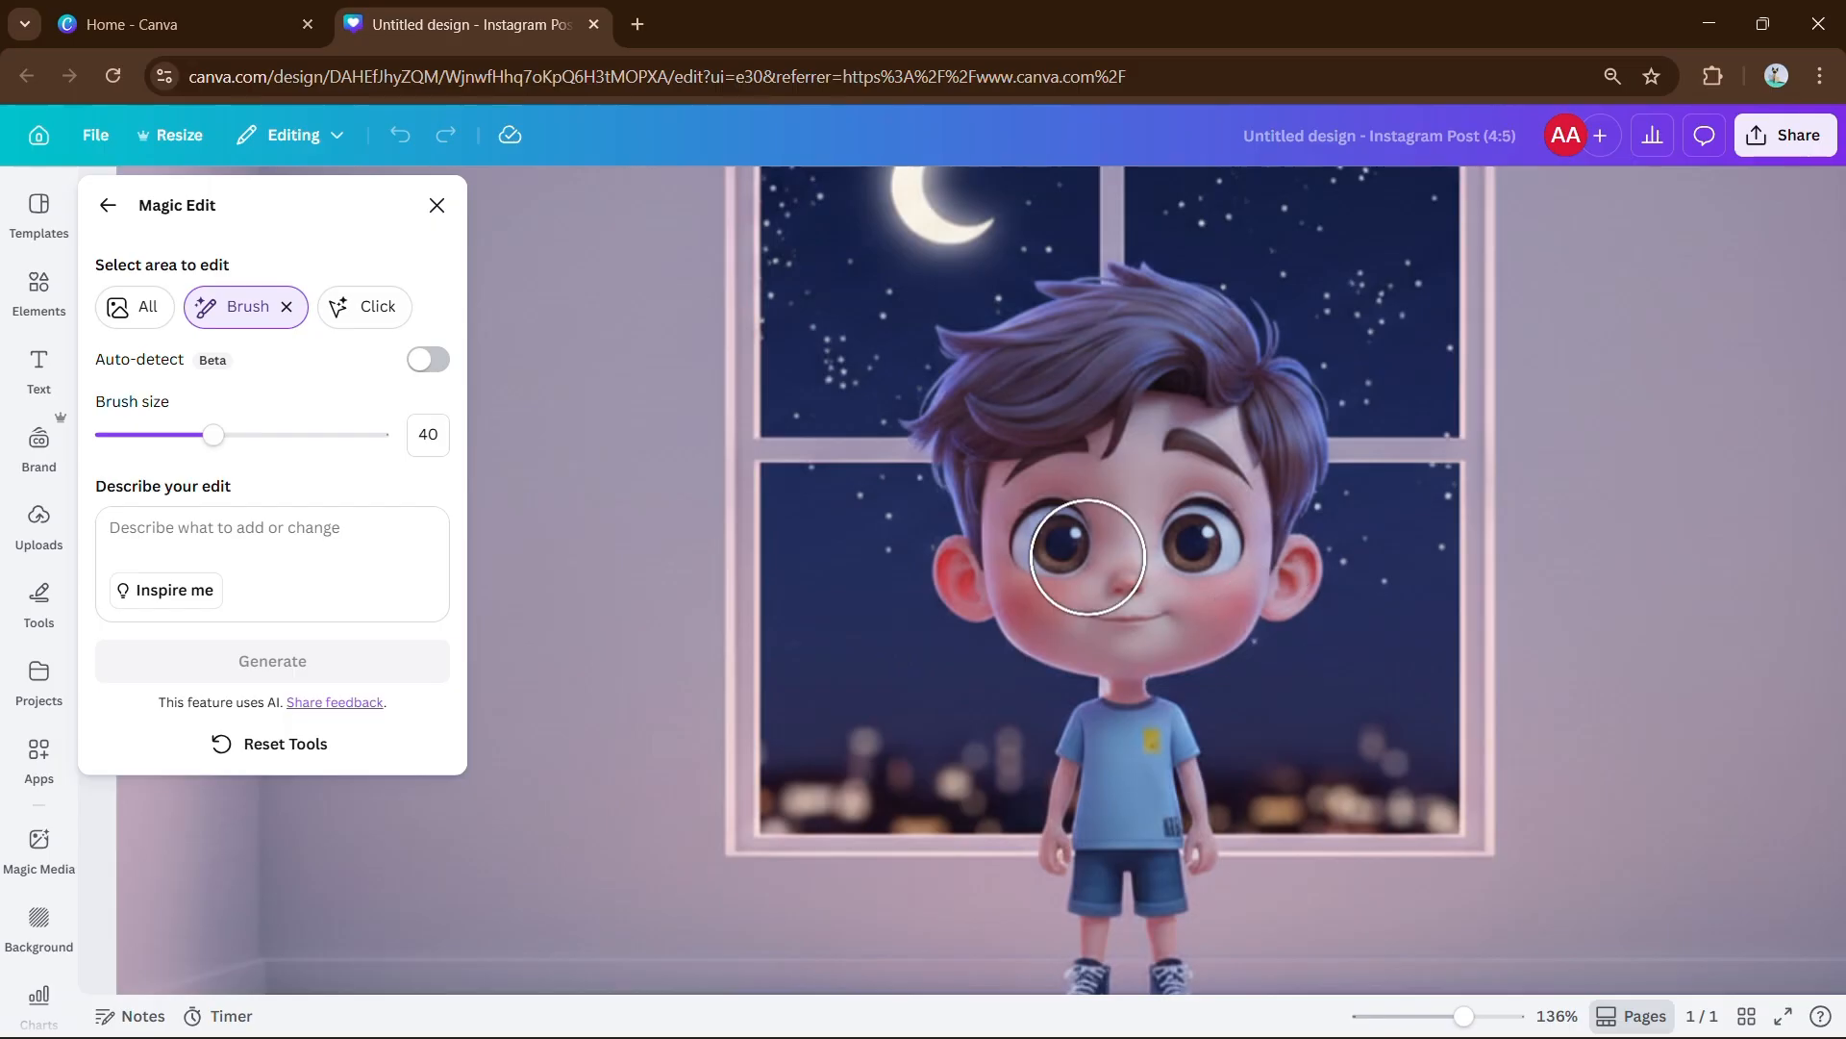
click(1051, 543)
click(1204, 542)
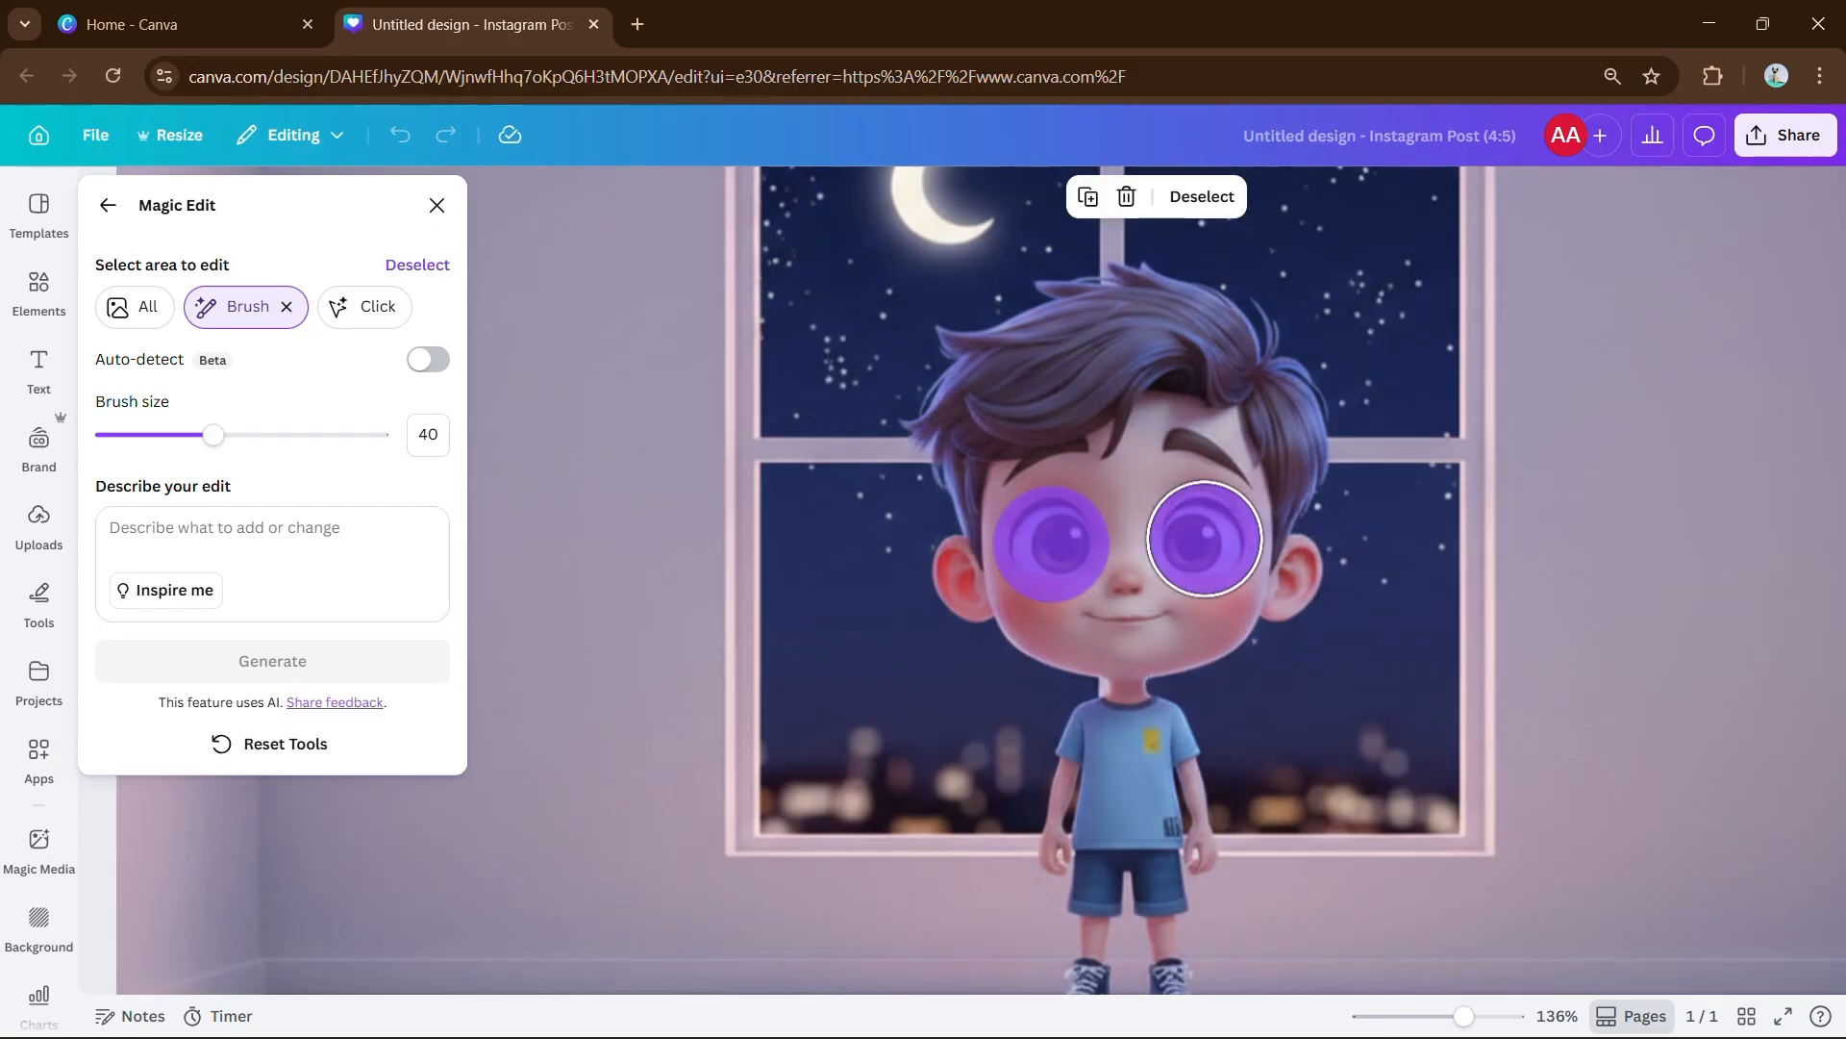
click(313, 525)
text(turn the)
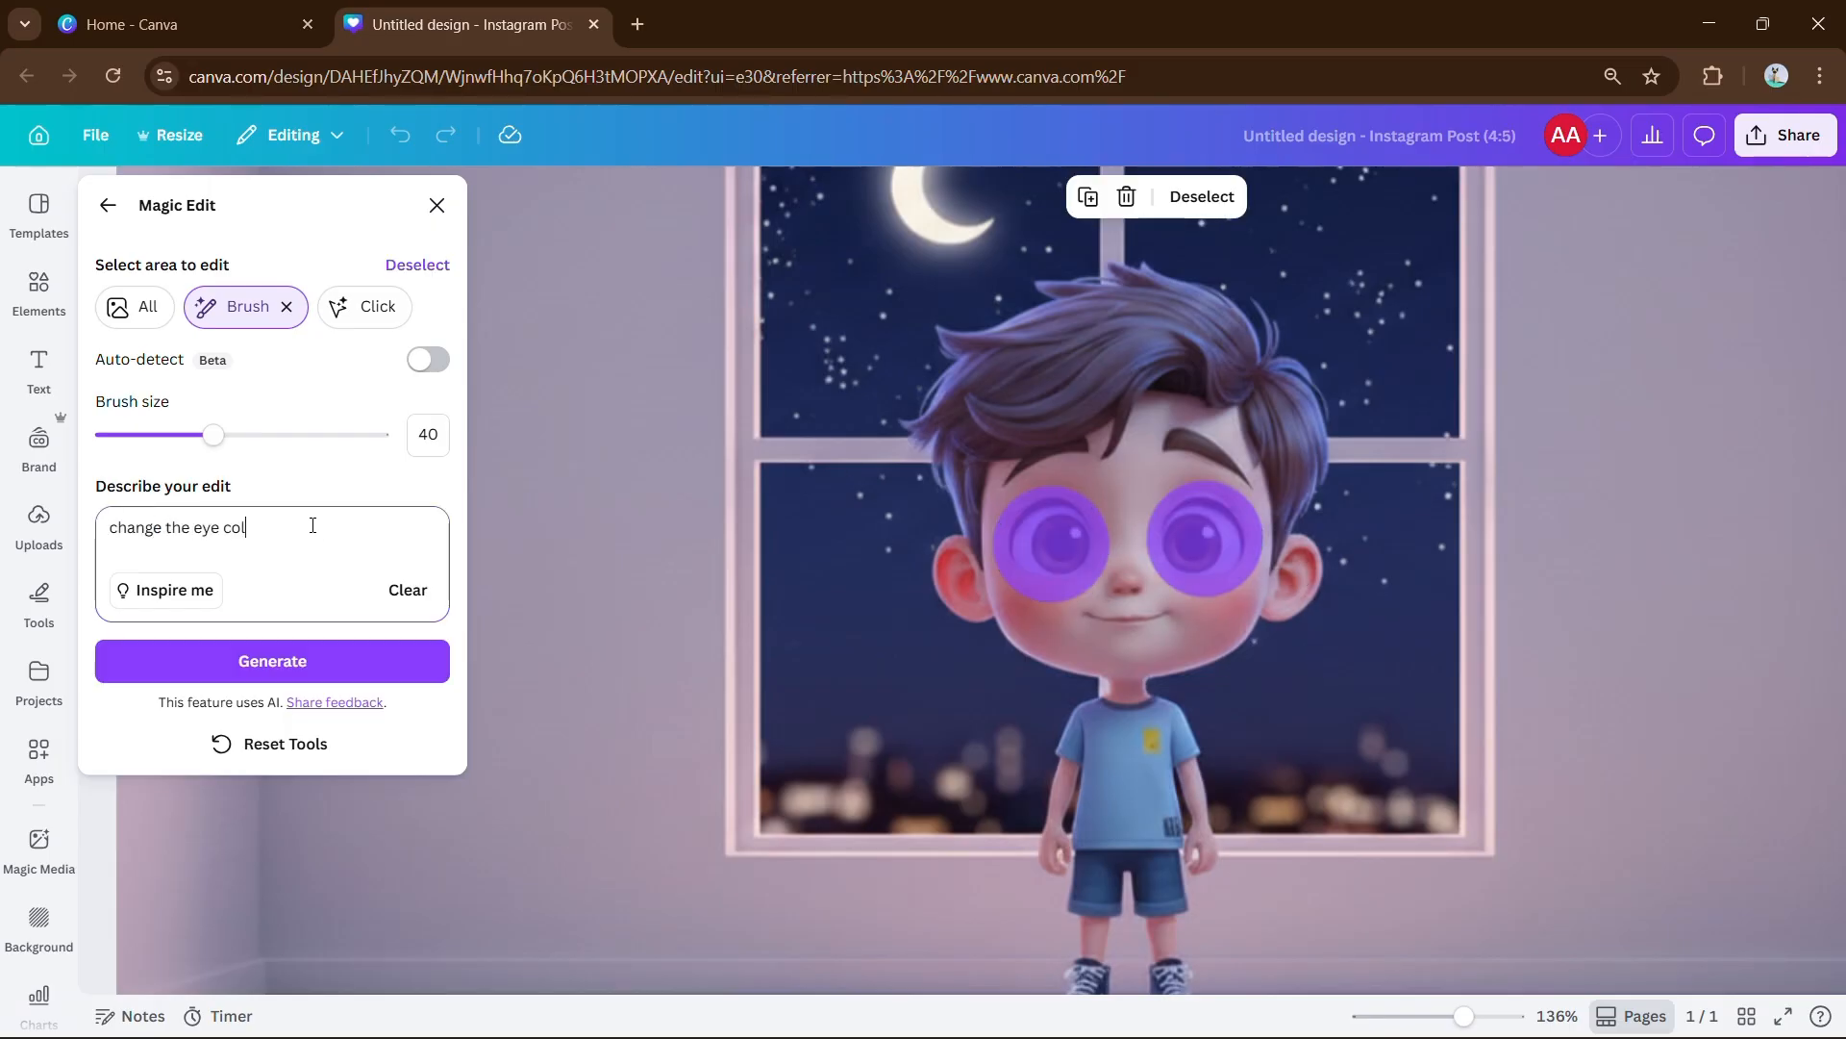
click(362, 666)
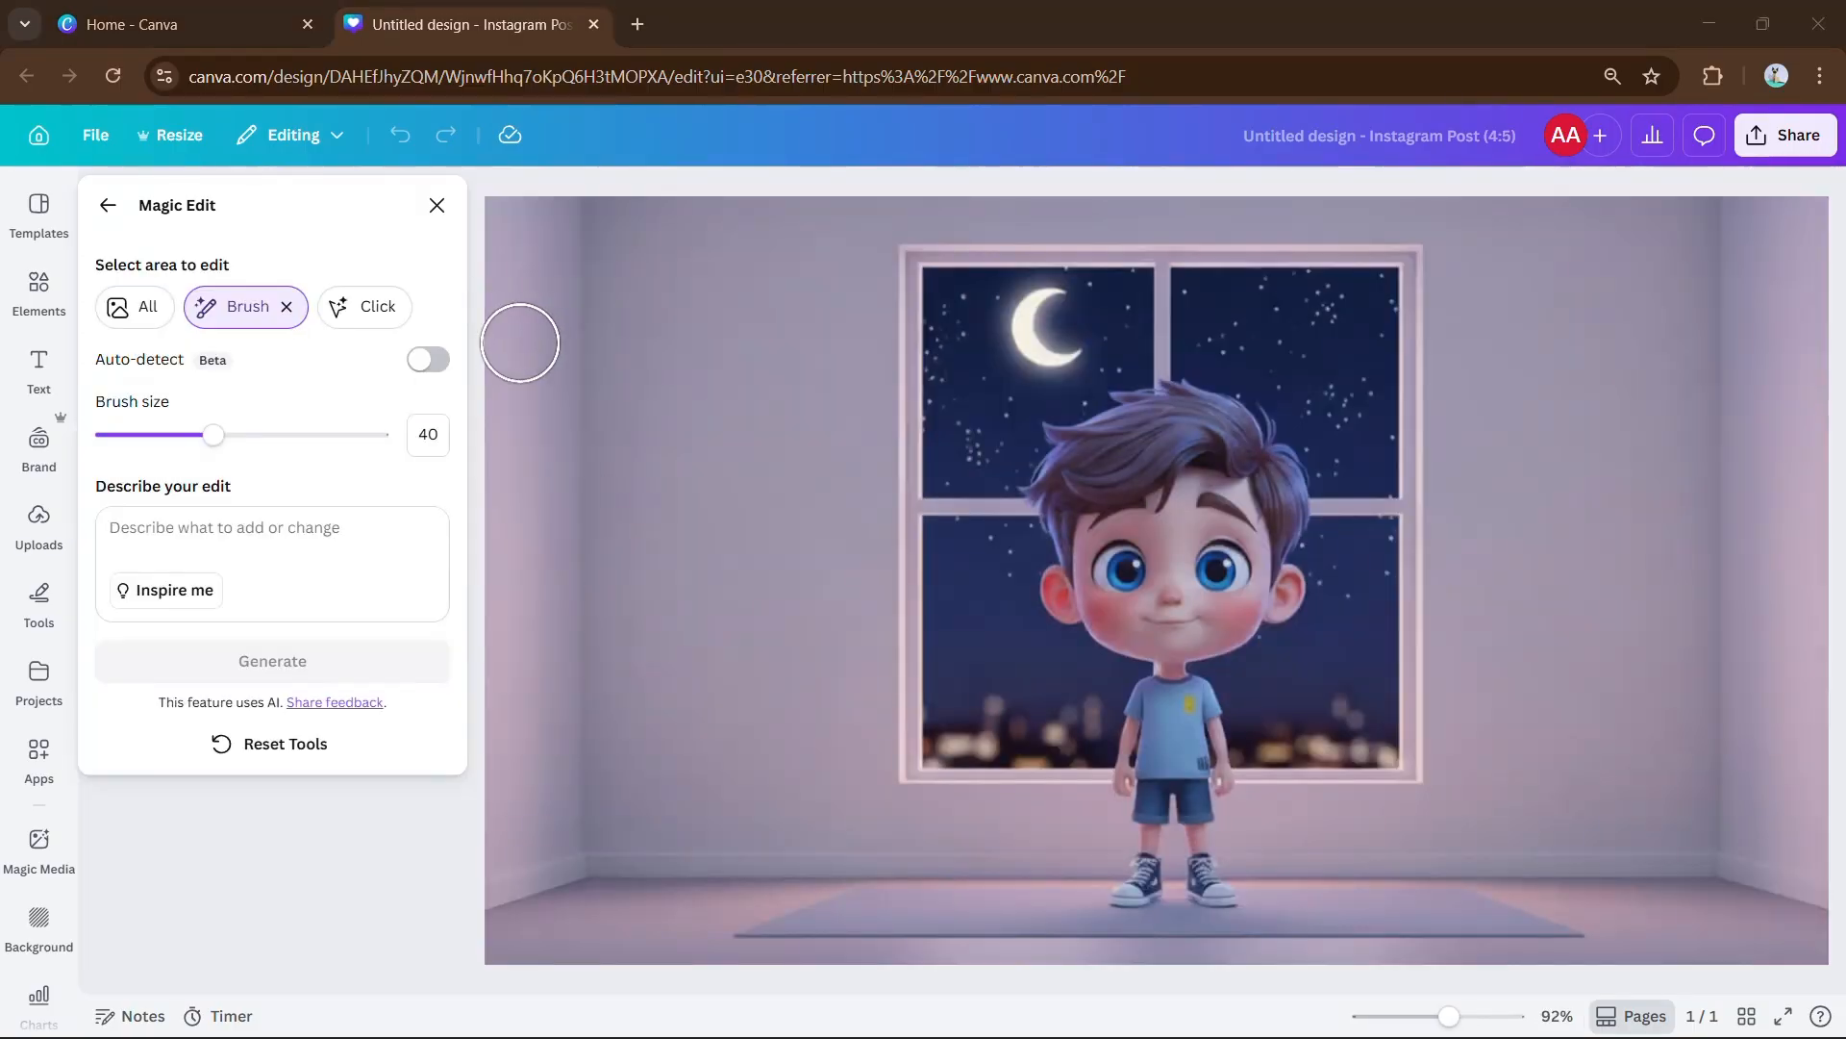
Select the boy with Click and generate a girl with long wavy hair instead.
click(359, 301)
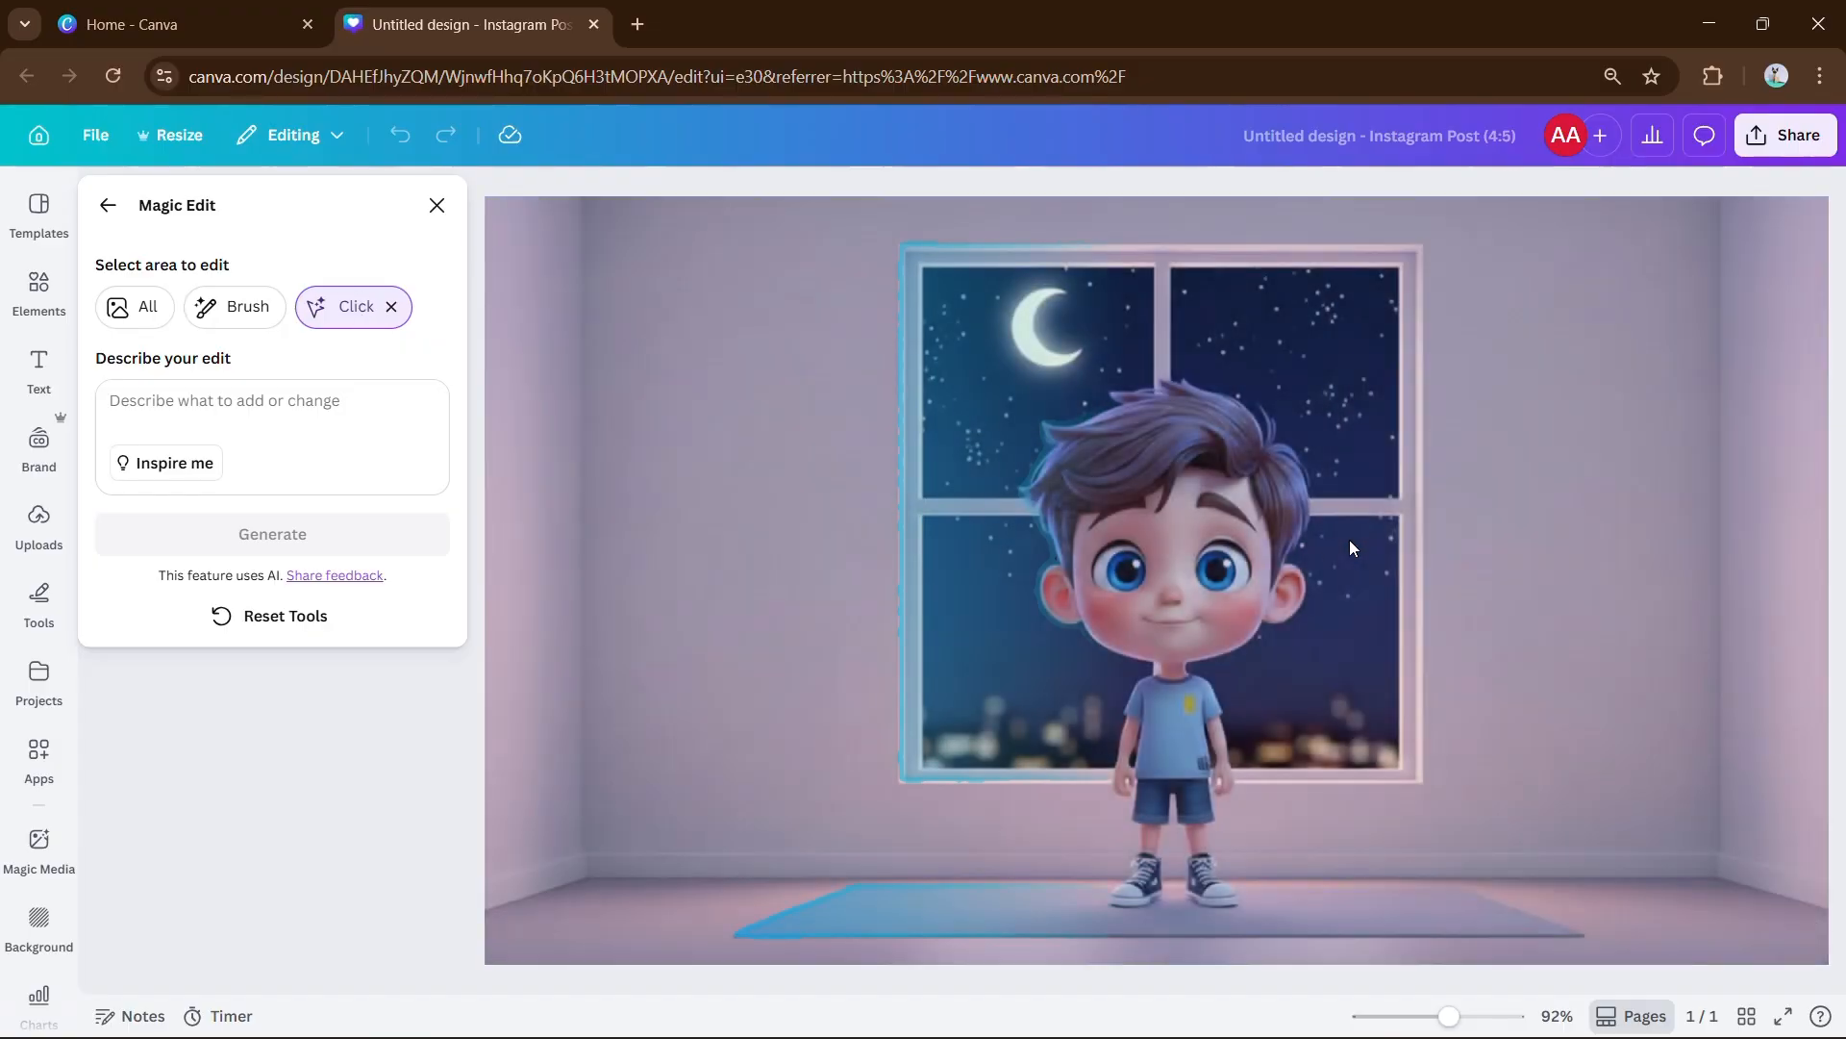
click(1250, 539)
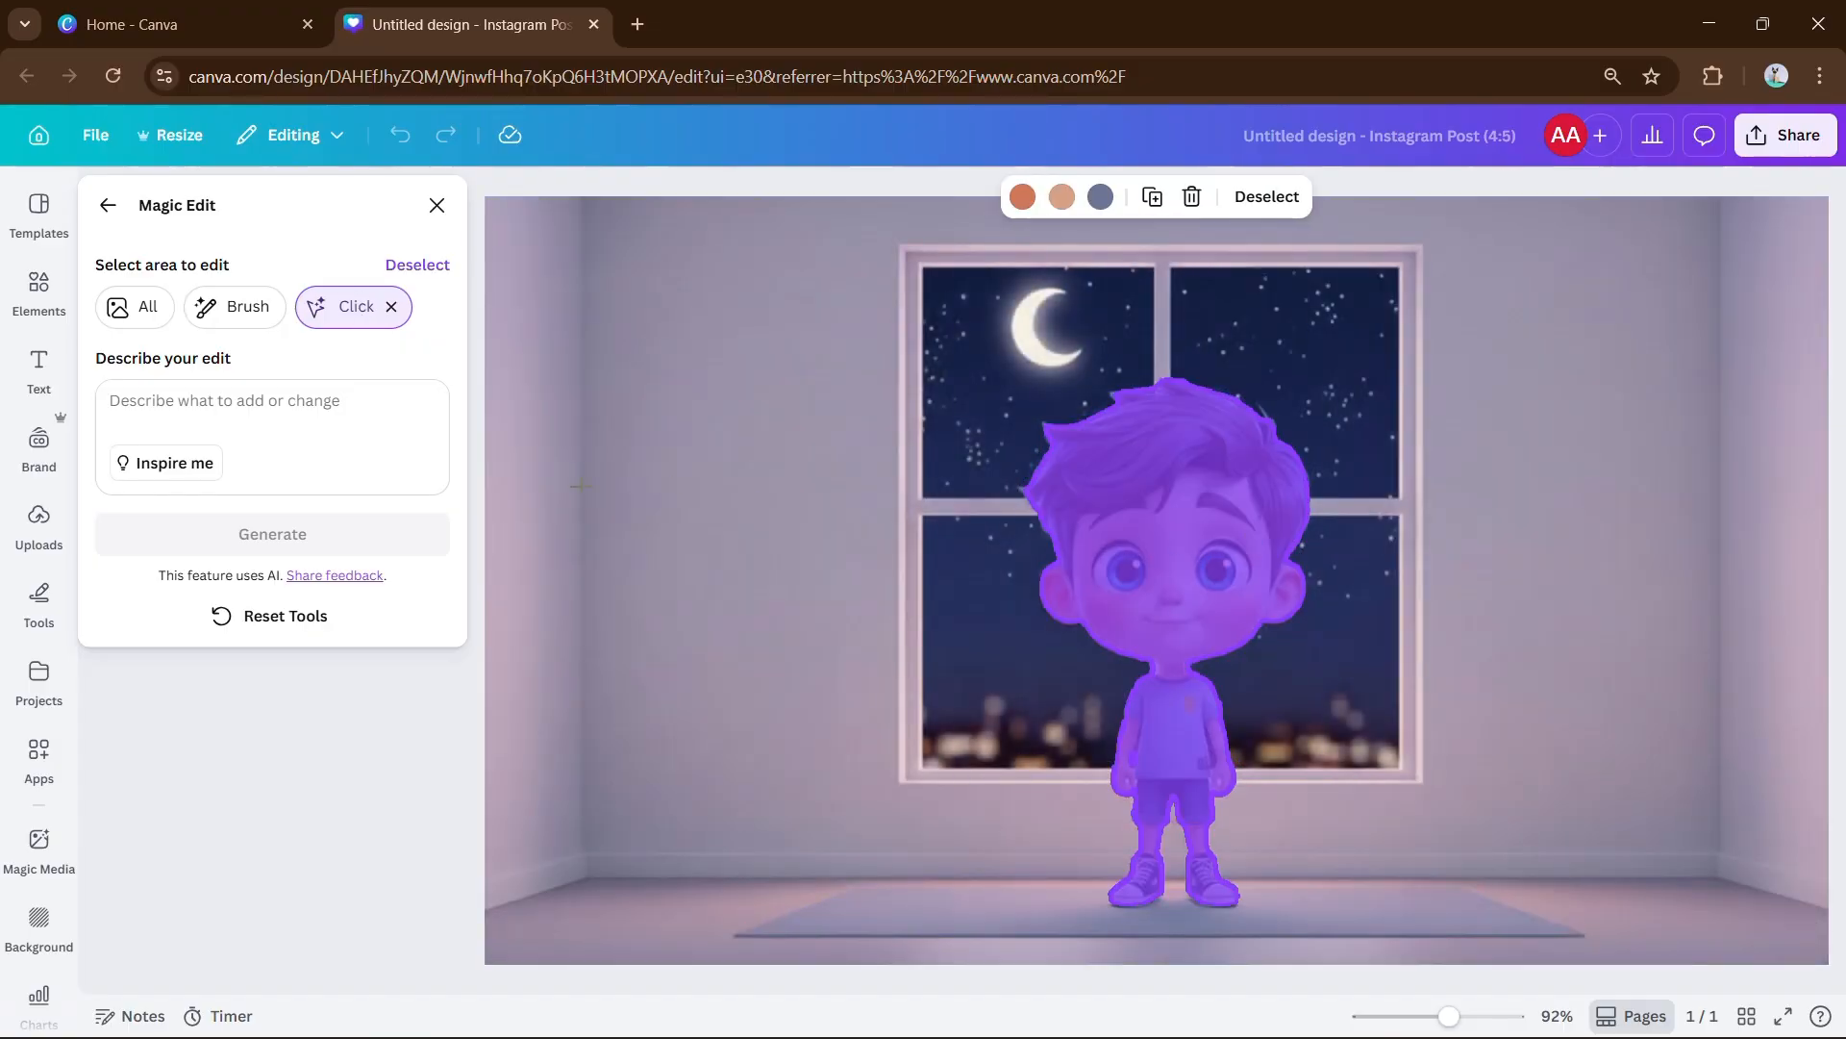
click(317, 427)
text(make the subject a girl)
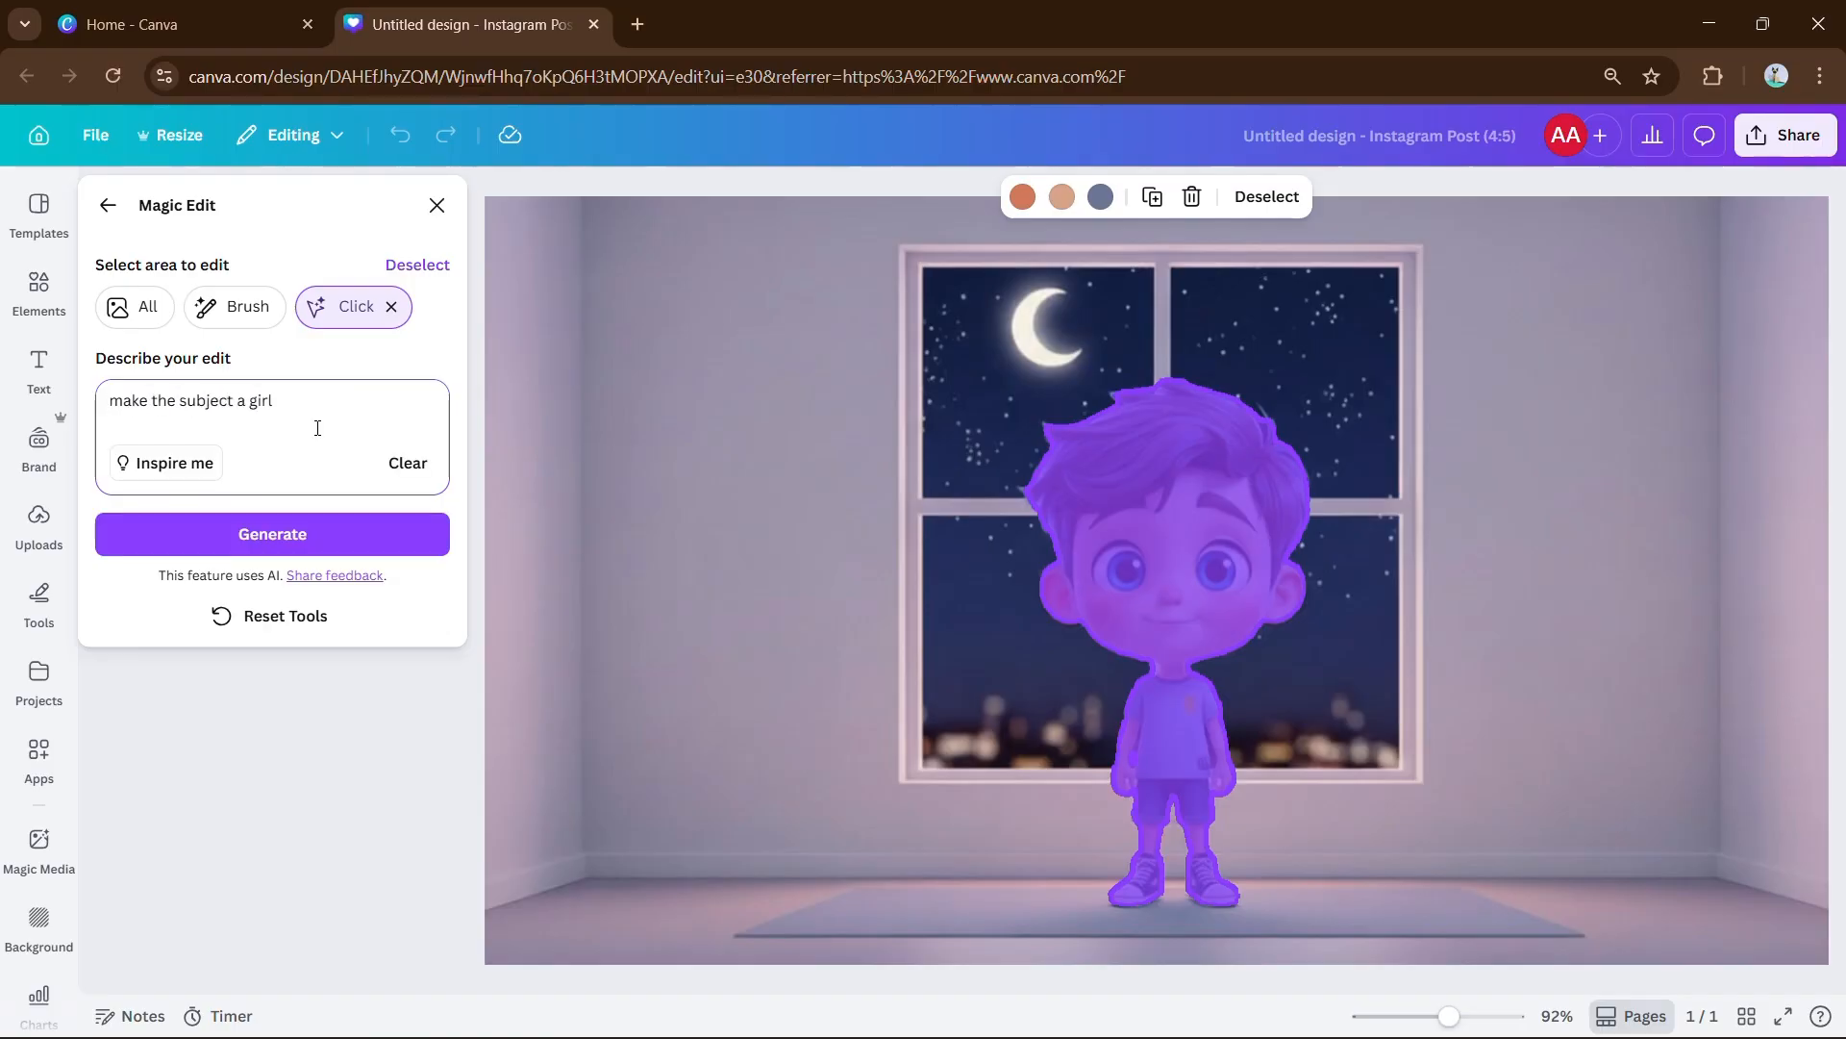
click(326, 535)
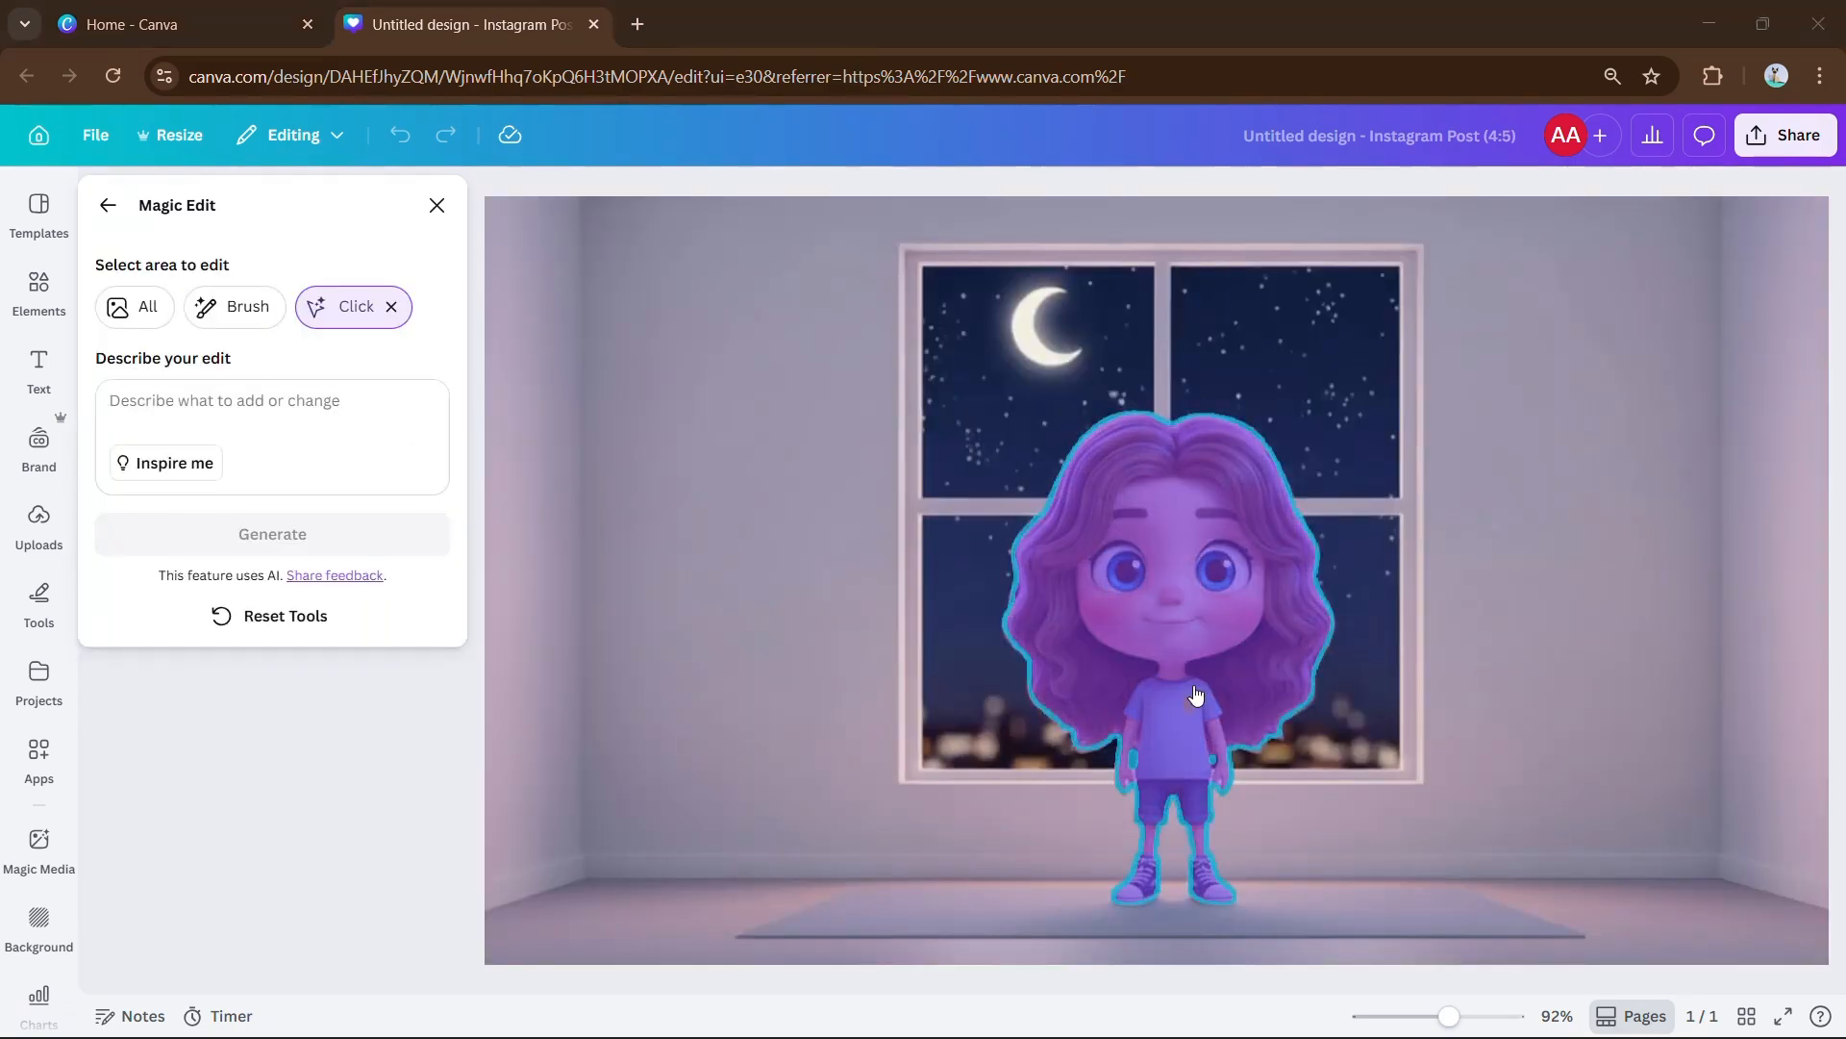
Exit Magic Edit and deselect the picture.
click(108, 205)
click(1365, 586)
scroll(1358, 564, up, 3)
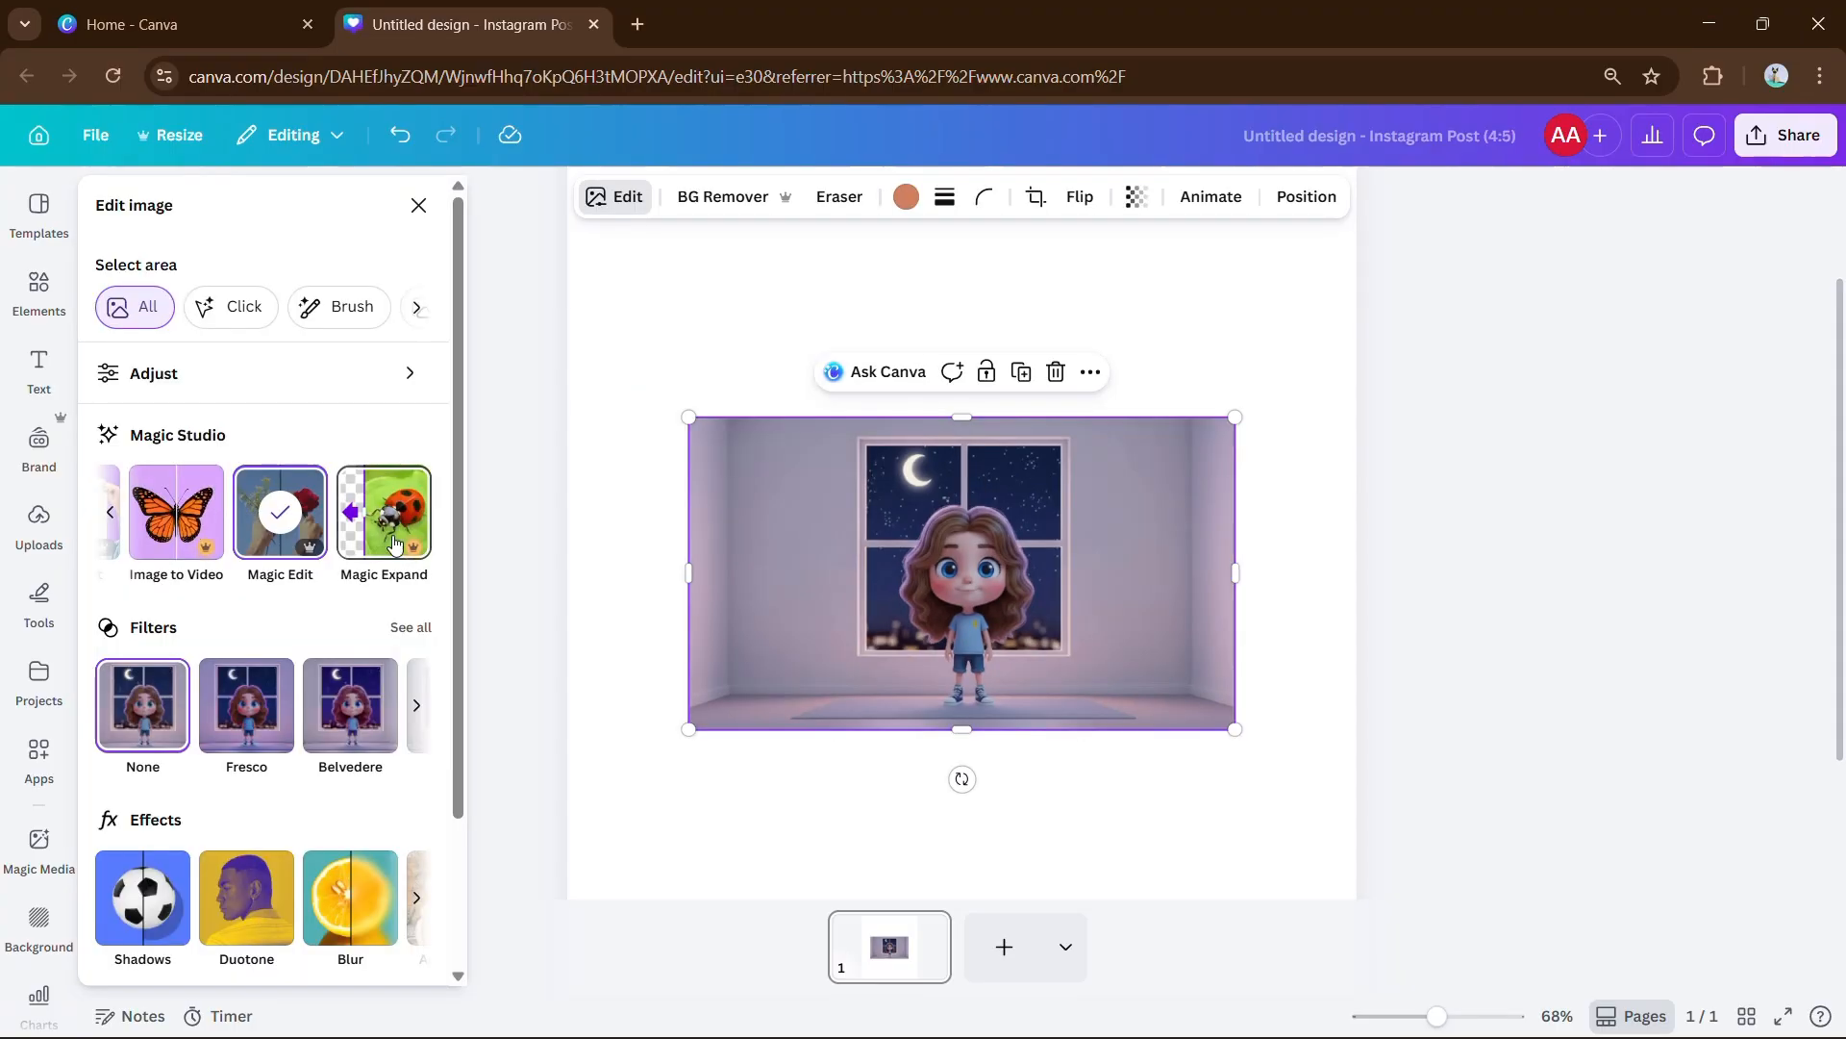
Expand the night room picture with a Freeform frame stretched over the full 4:5 page.
click(394, 536)
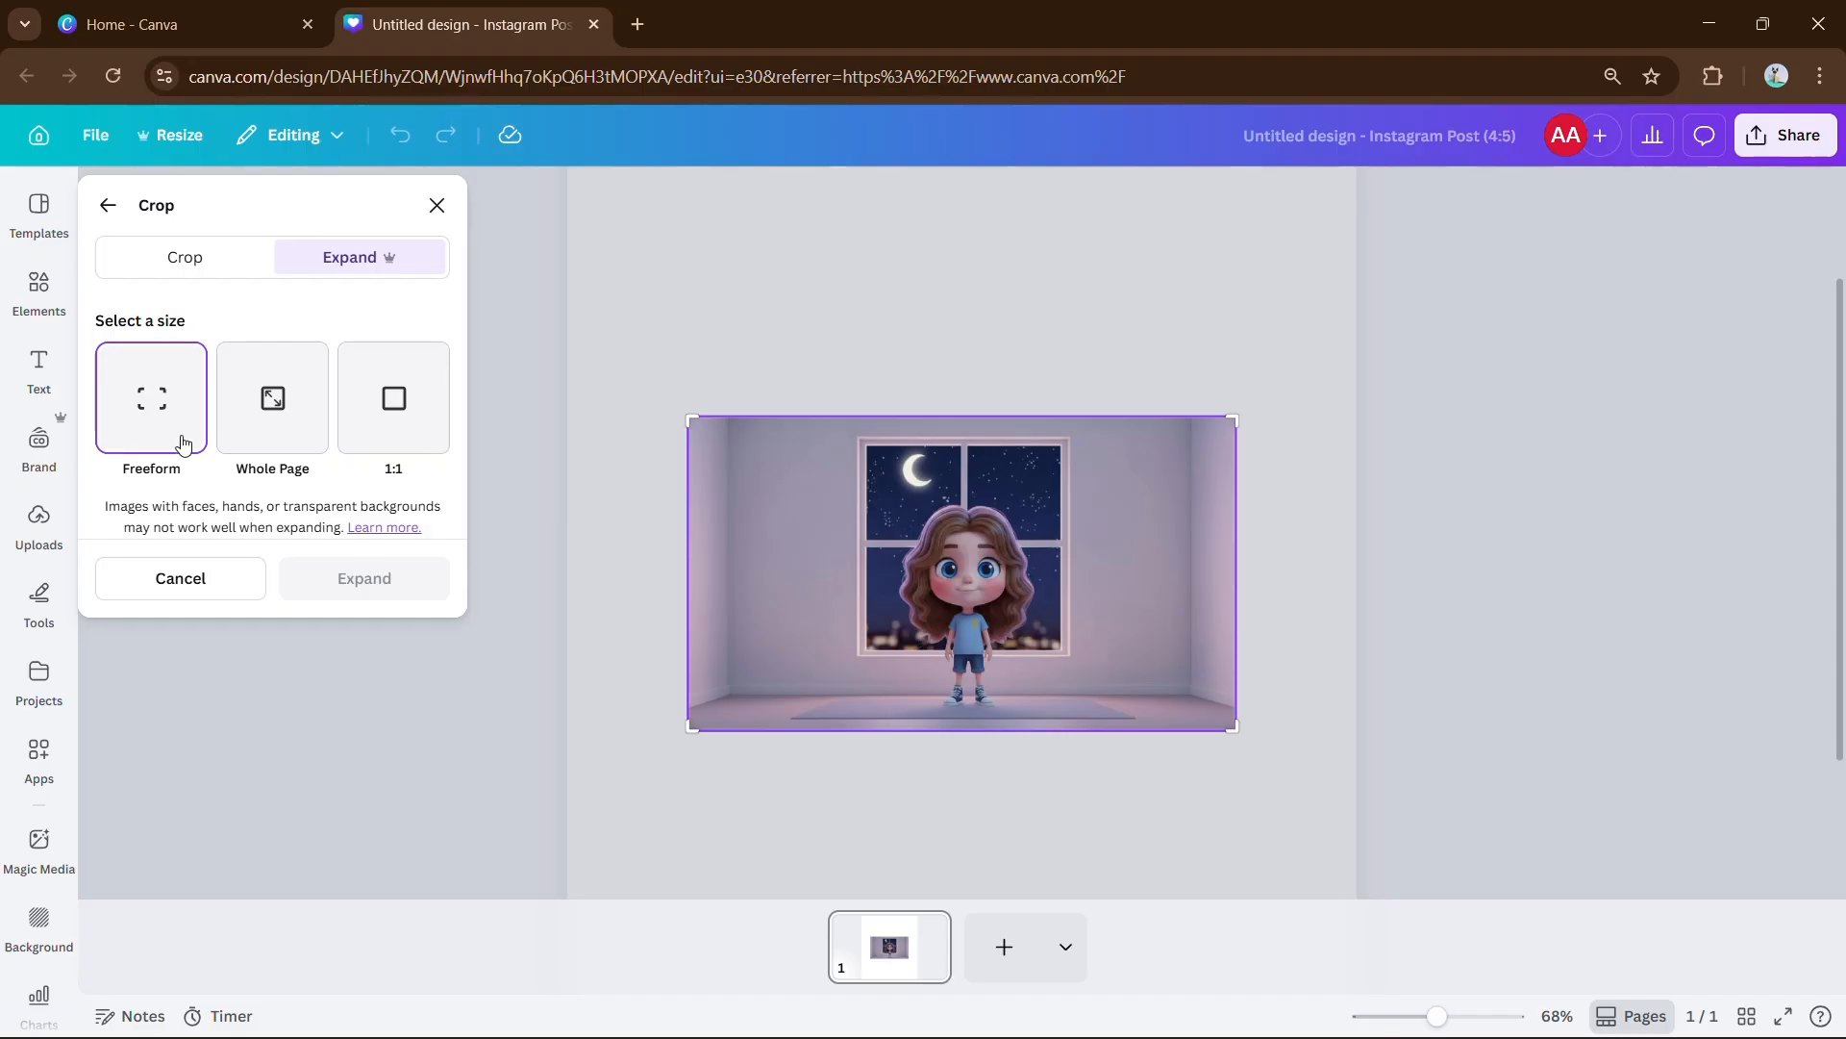
click(282, 427)
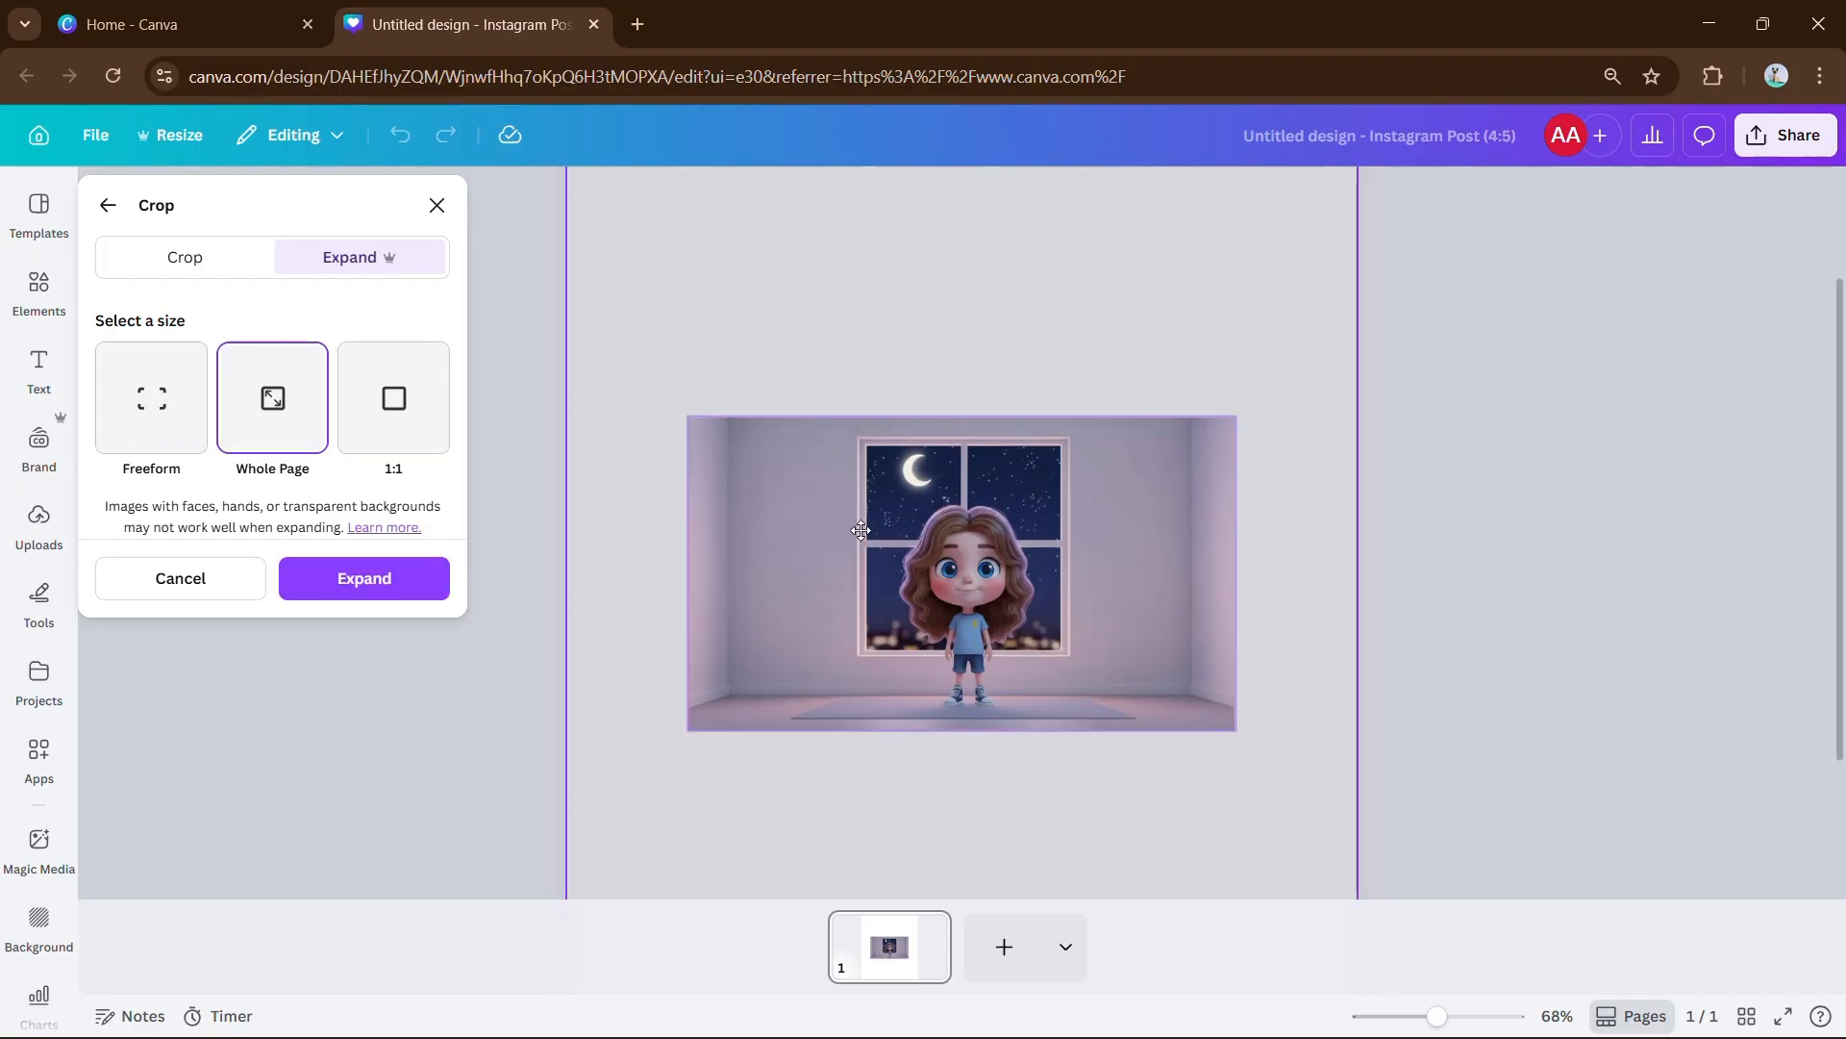
scroll(965, 511, down, 2)
scroll(967, 511, down, 2)
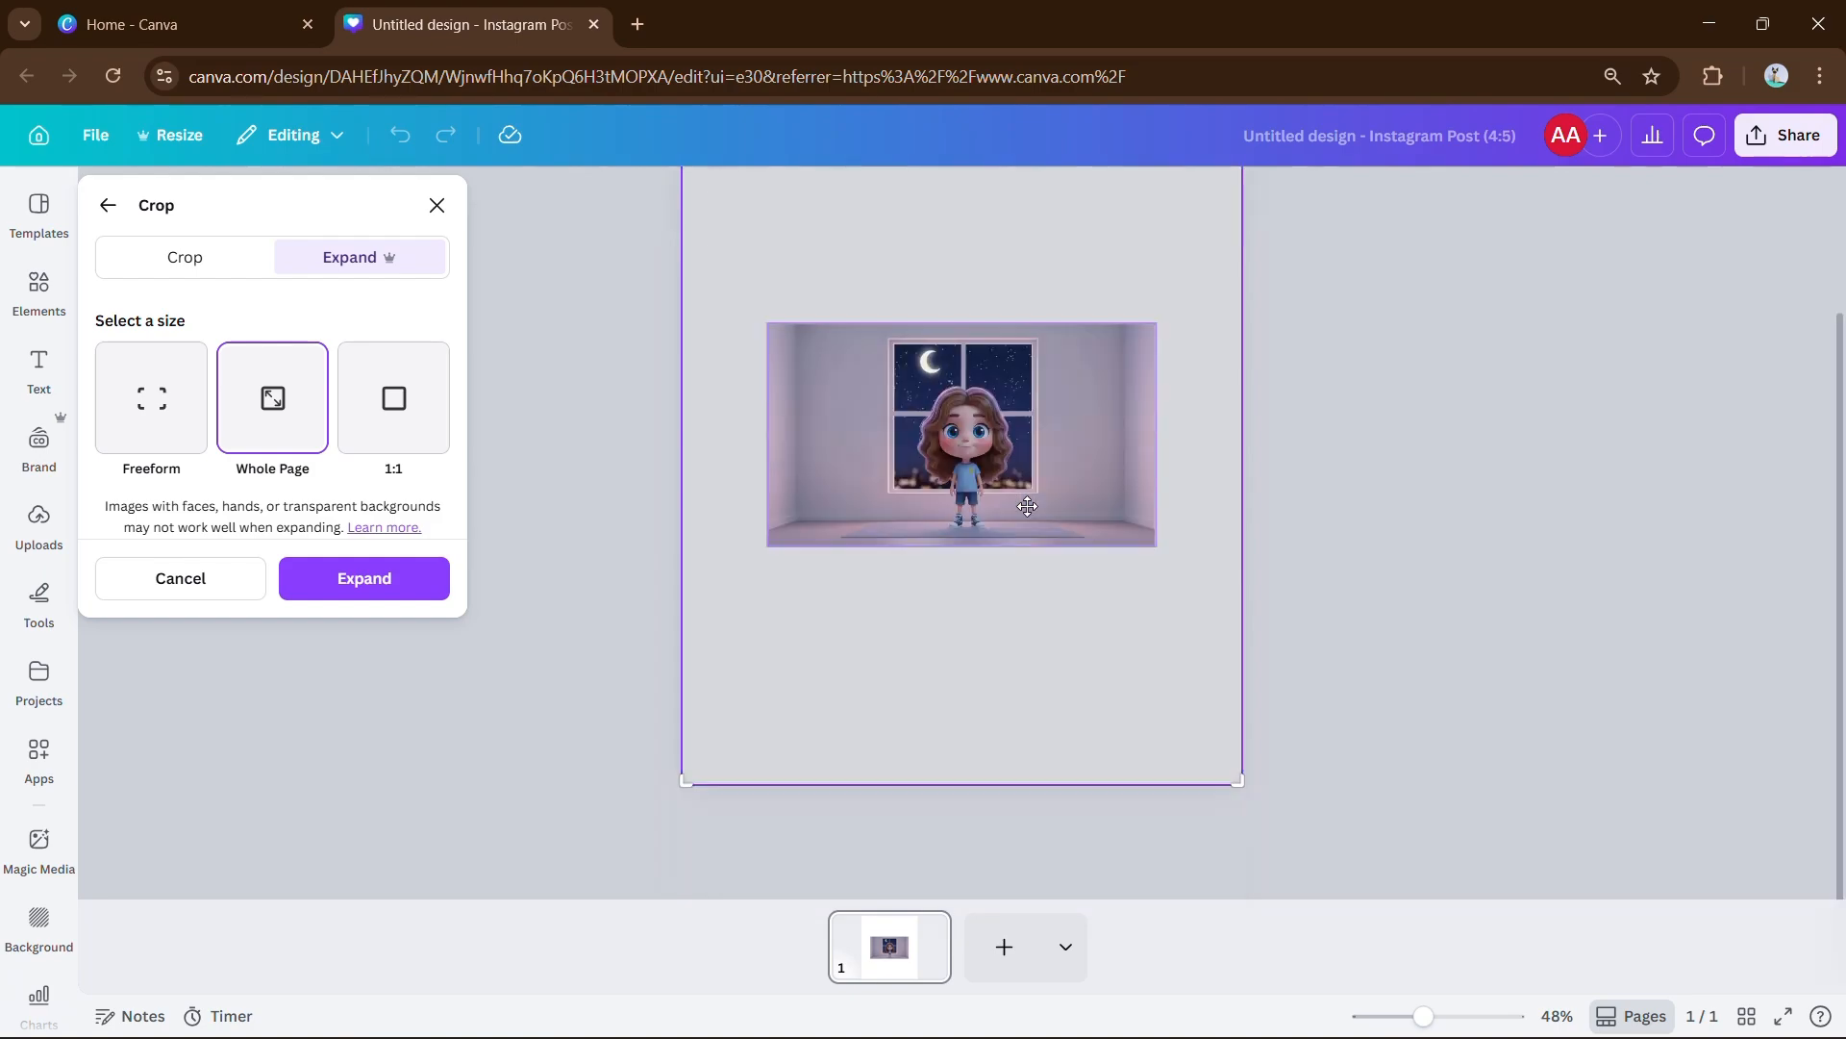
click(384, 439)
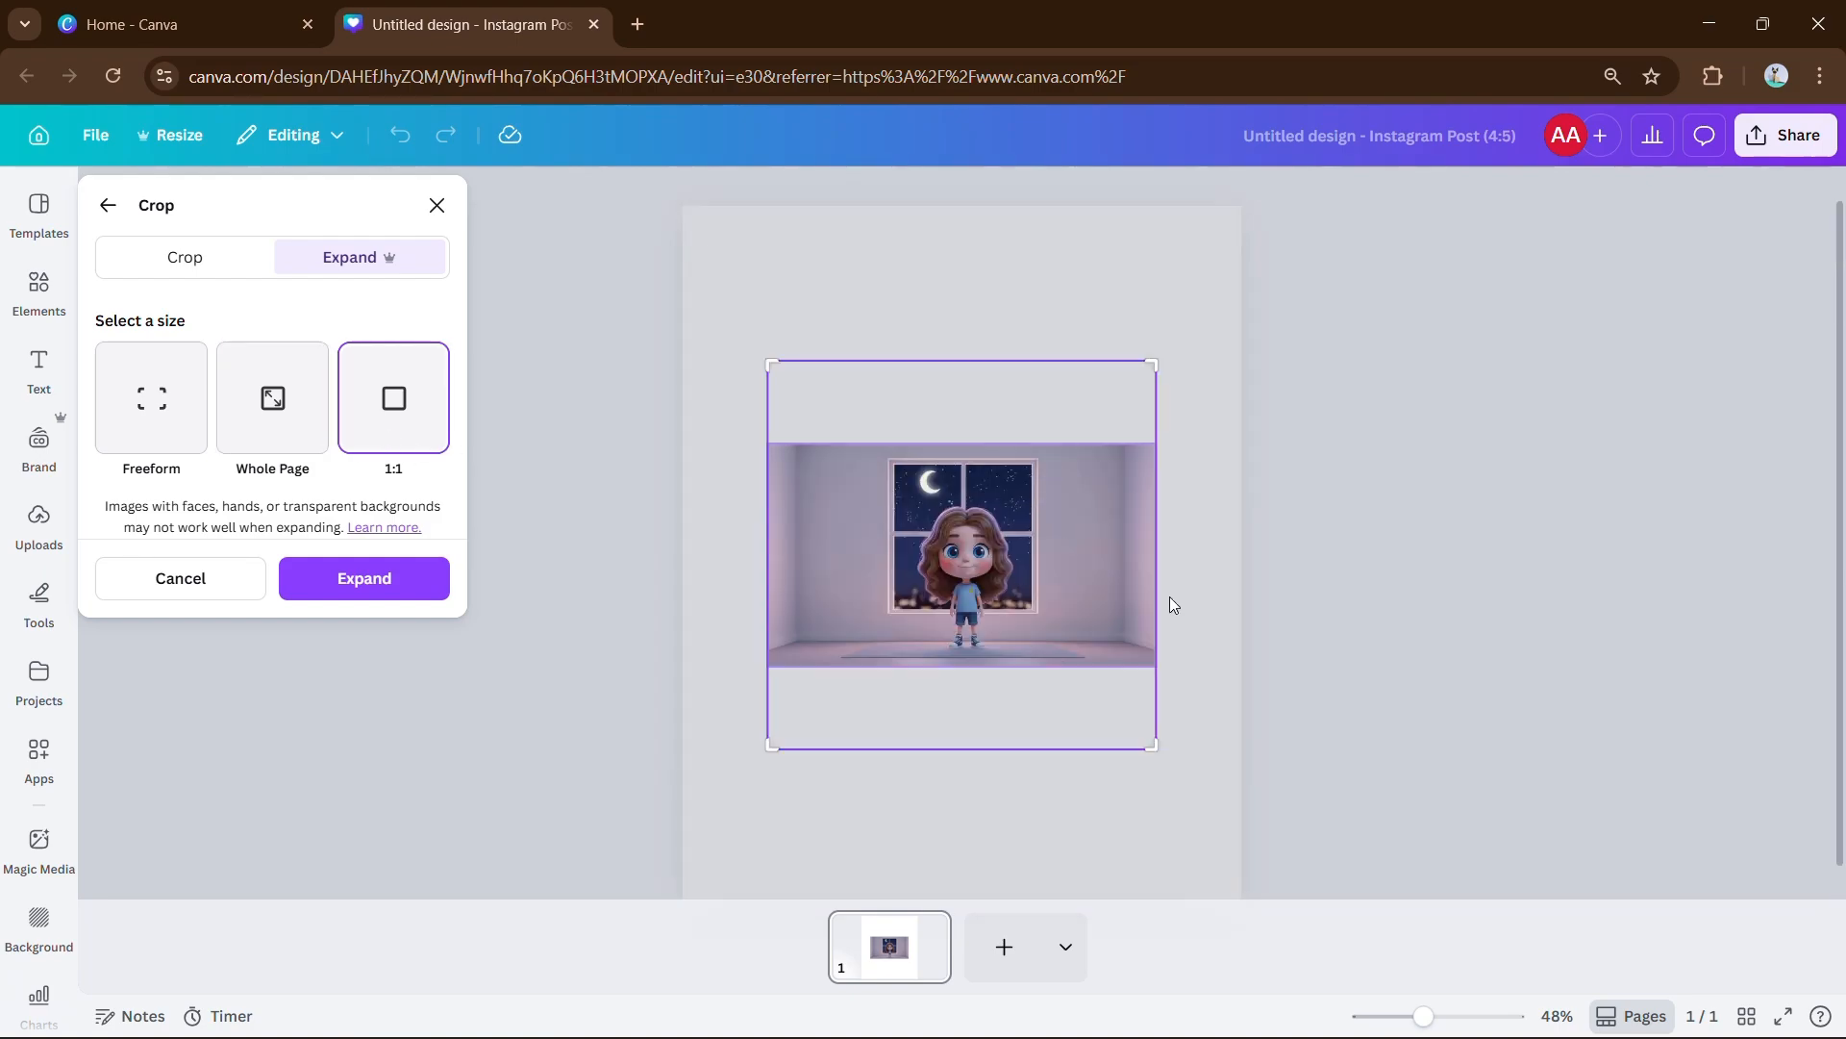
click(192, 411)
drag(771, 366, 767, 443)
drag(1156, 443, 1152, 193)
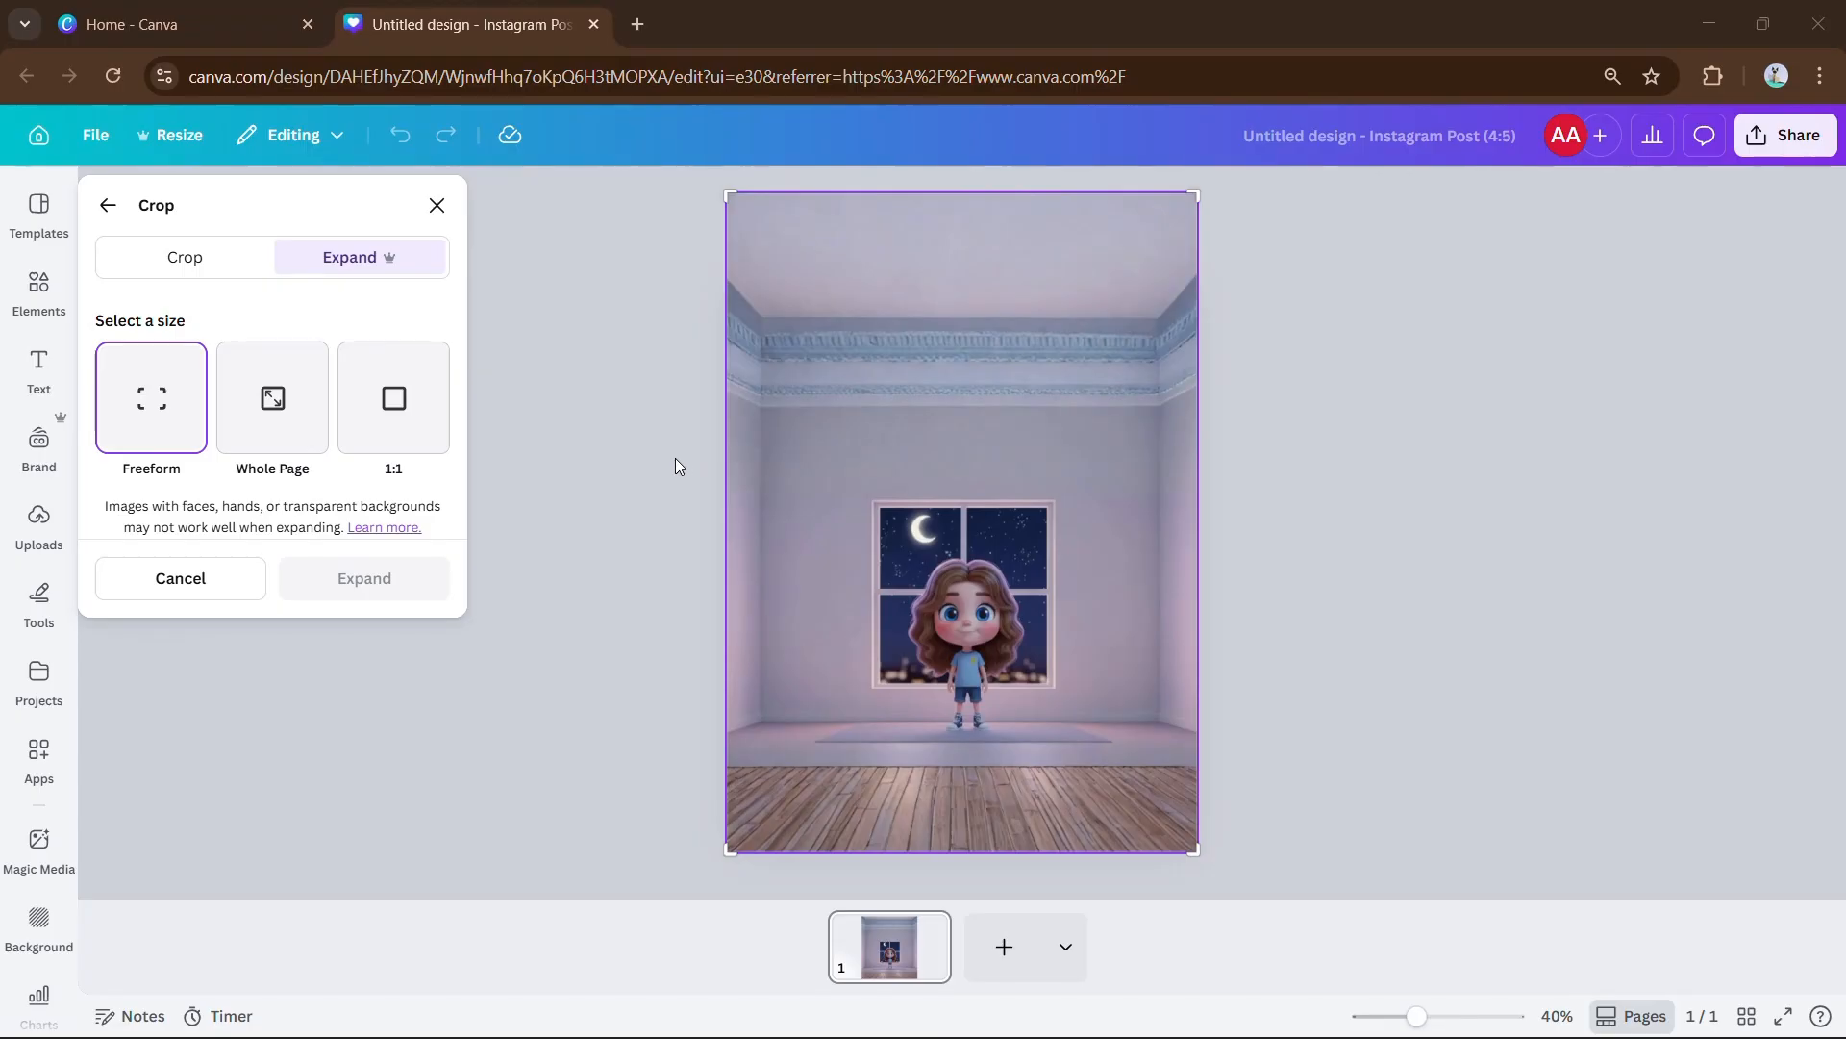
click(453, 197)
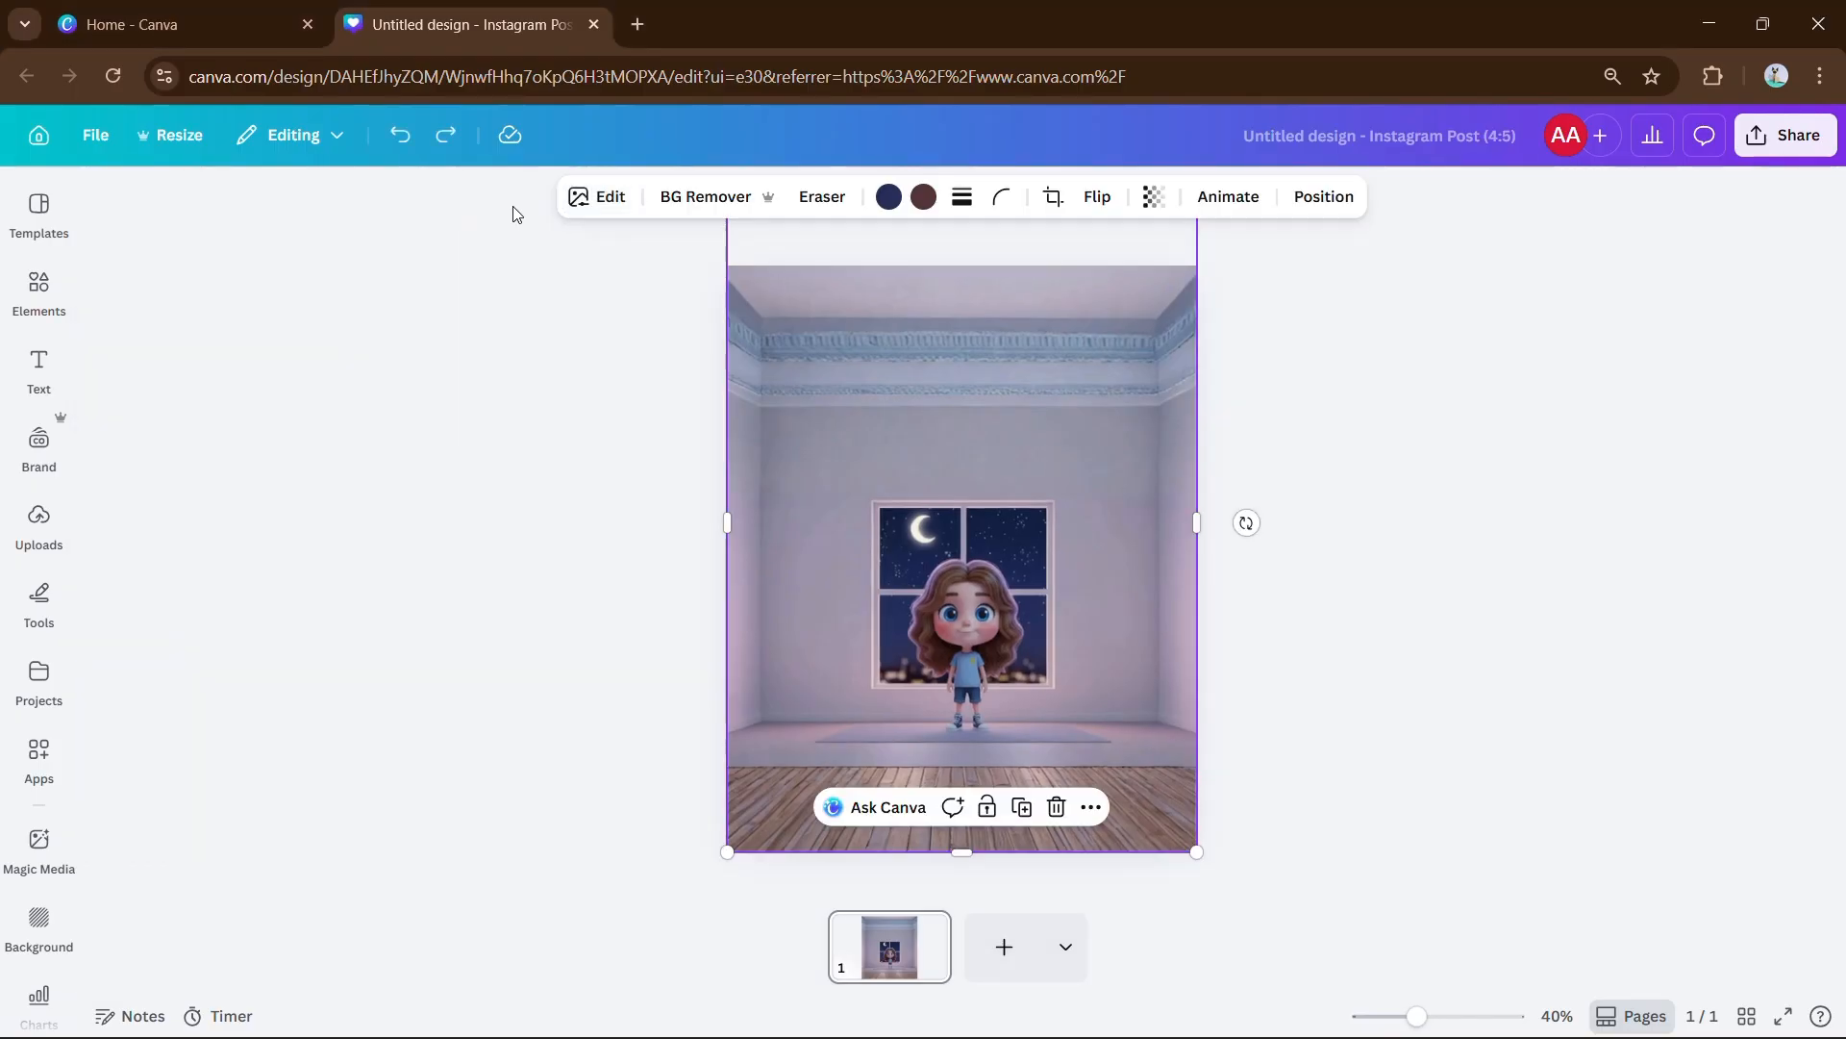
Split the expanded picture with Magic Layers and drag the wall layer off the page.
click(575, 198)
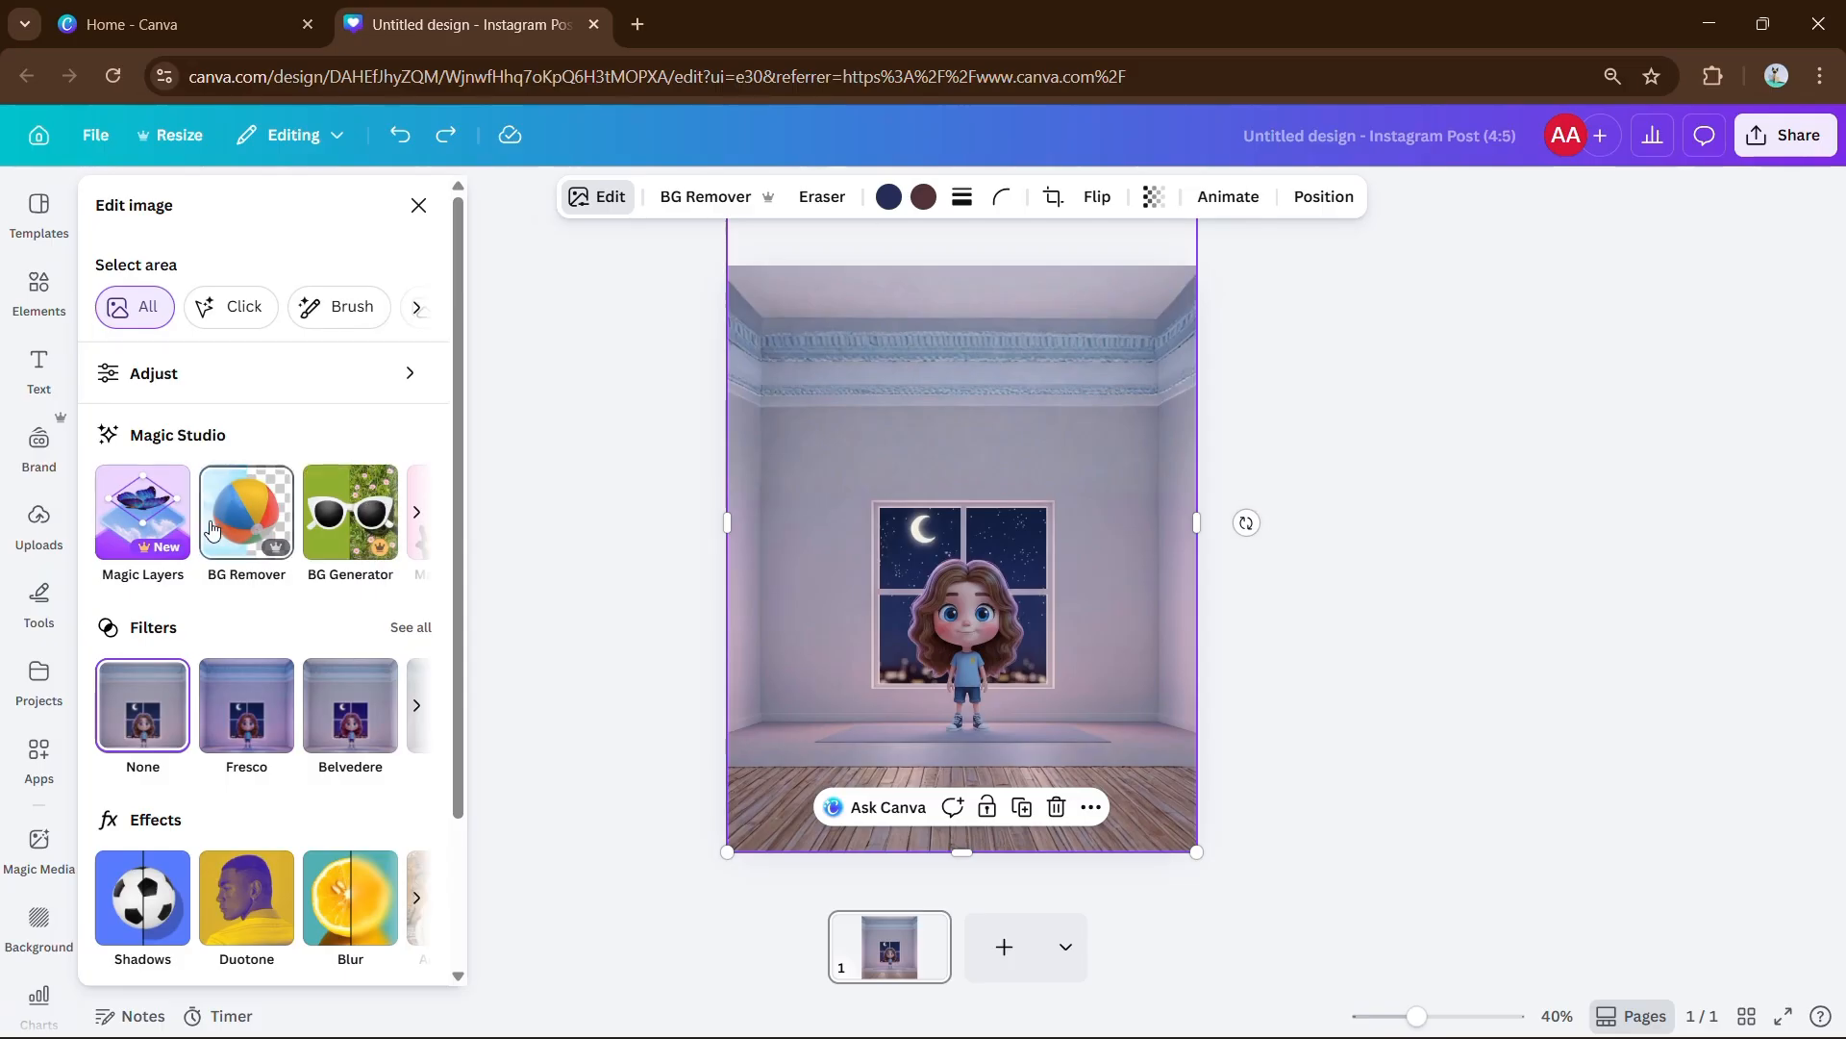
click(183, 532)
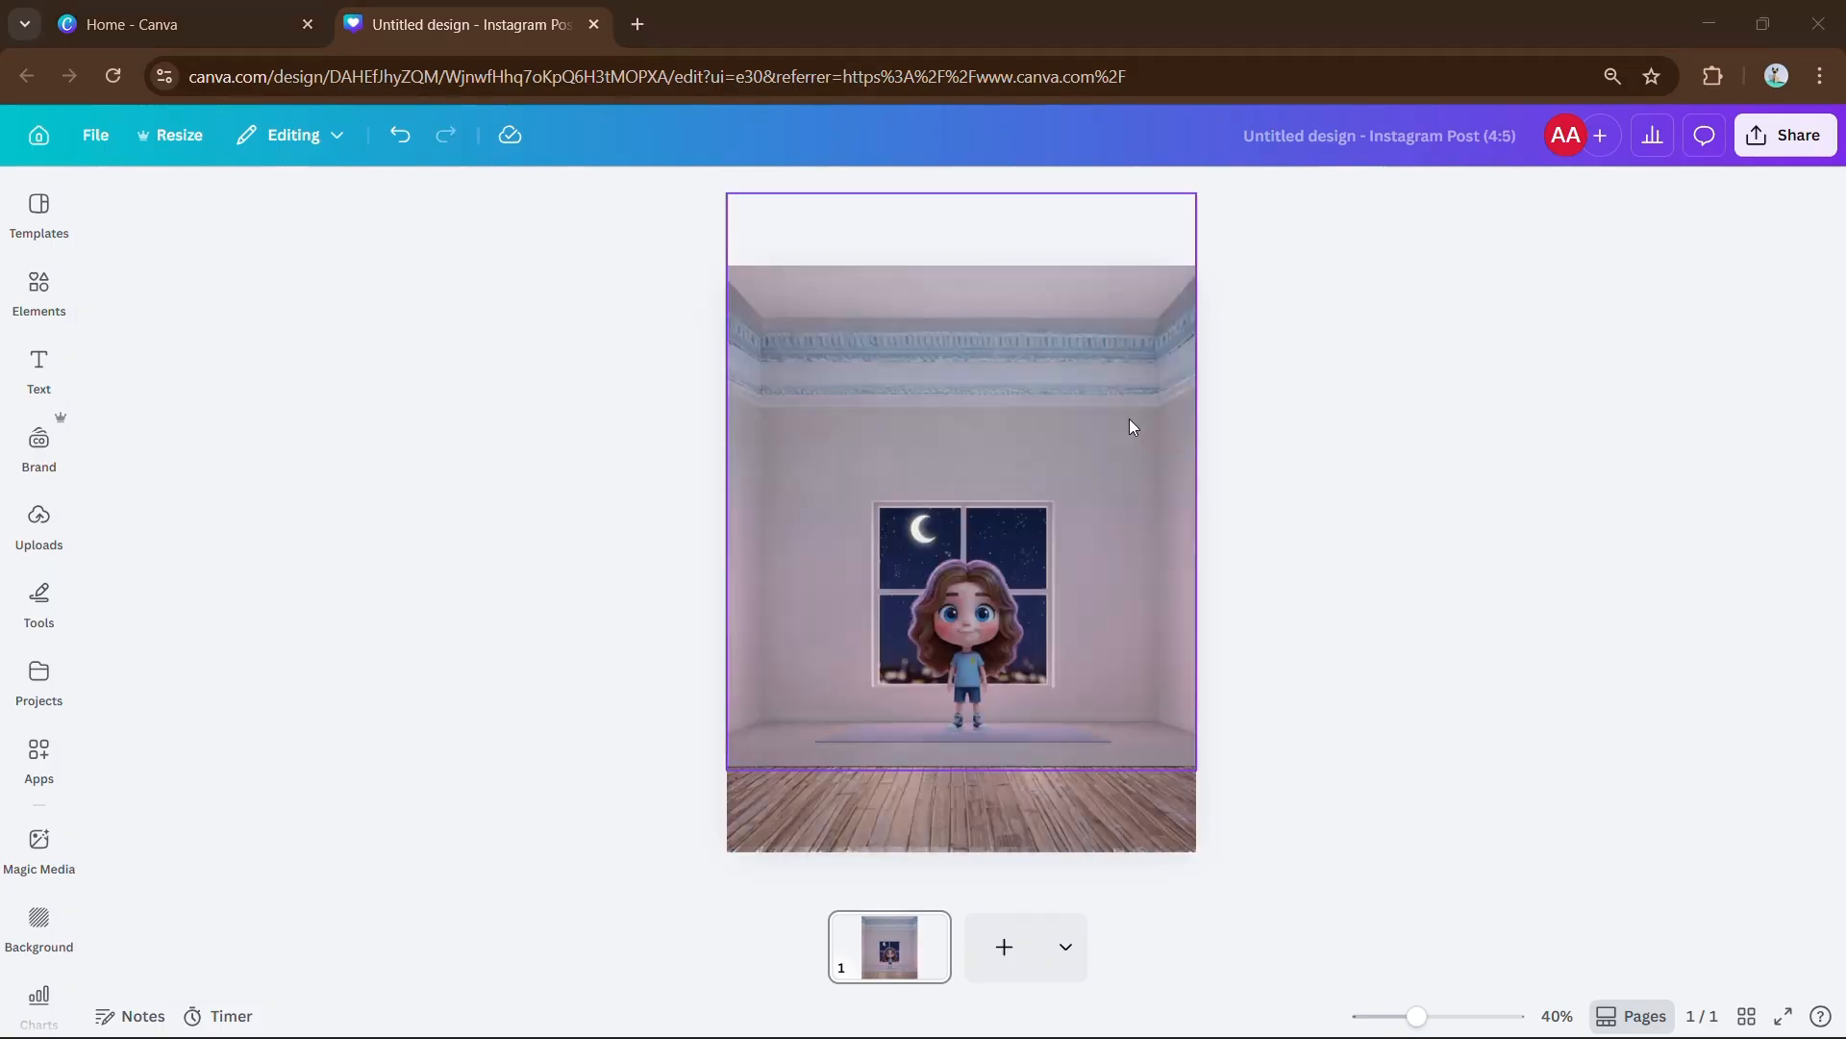
drag(1130, 416, 1548, 525)
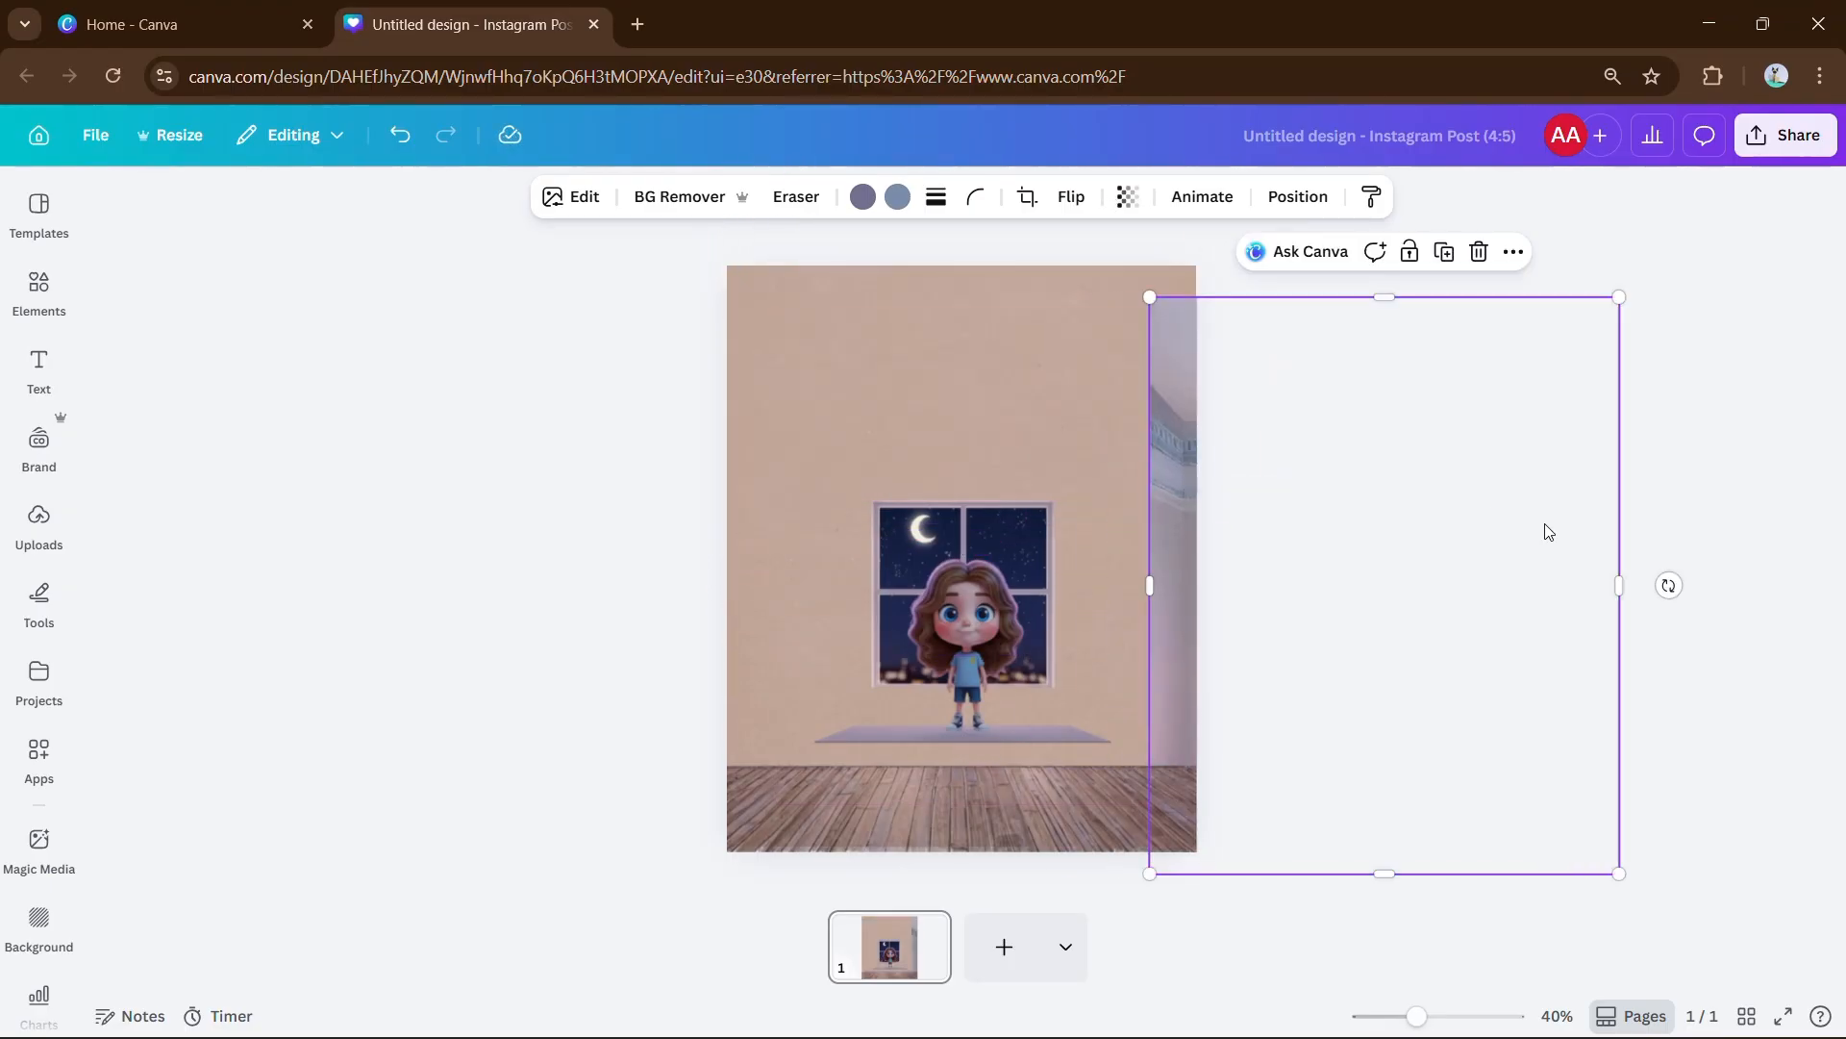
Undo the wall move, shift the girl right, and reposition the rug and floor.
key(ctrl+z)
click(963, 638)
drag(963, 638, 1111, 636)
click(969, 723)
drag(969, 723, 971, 809)
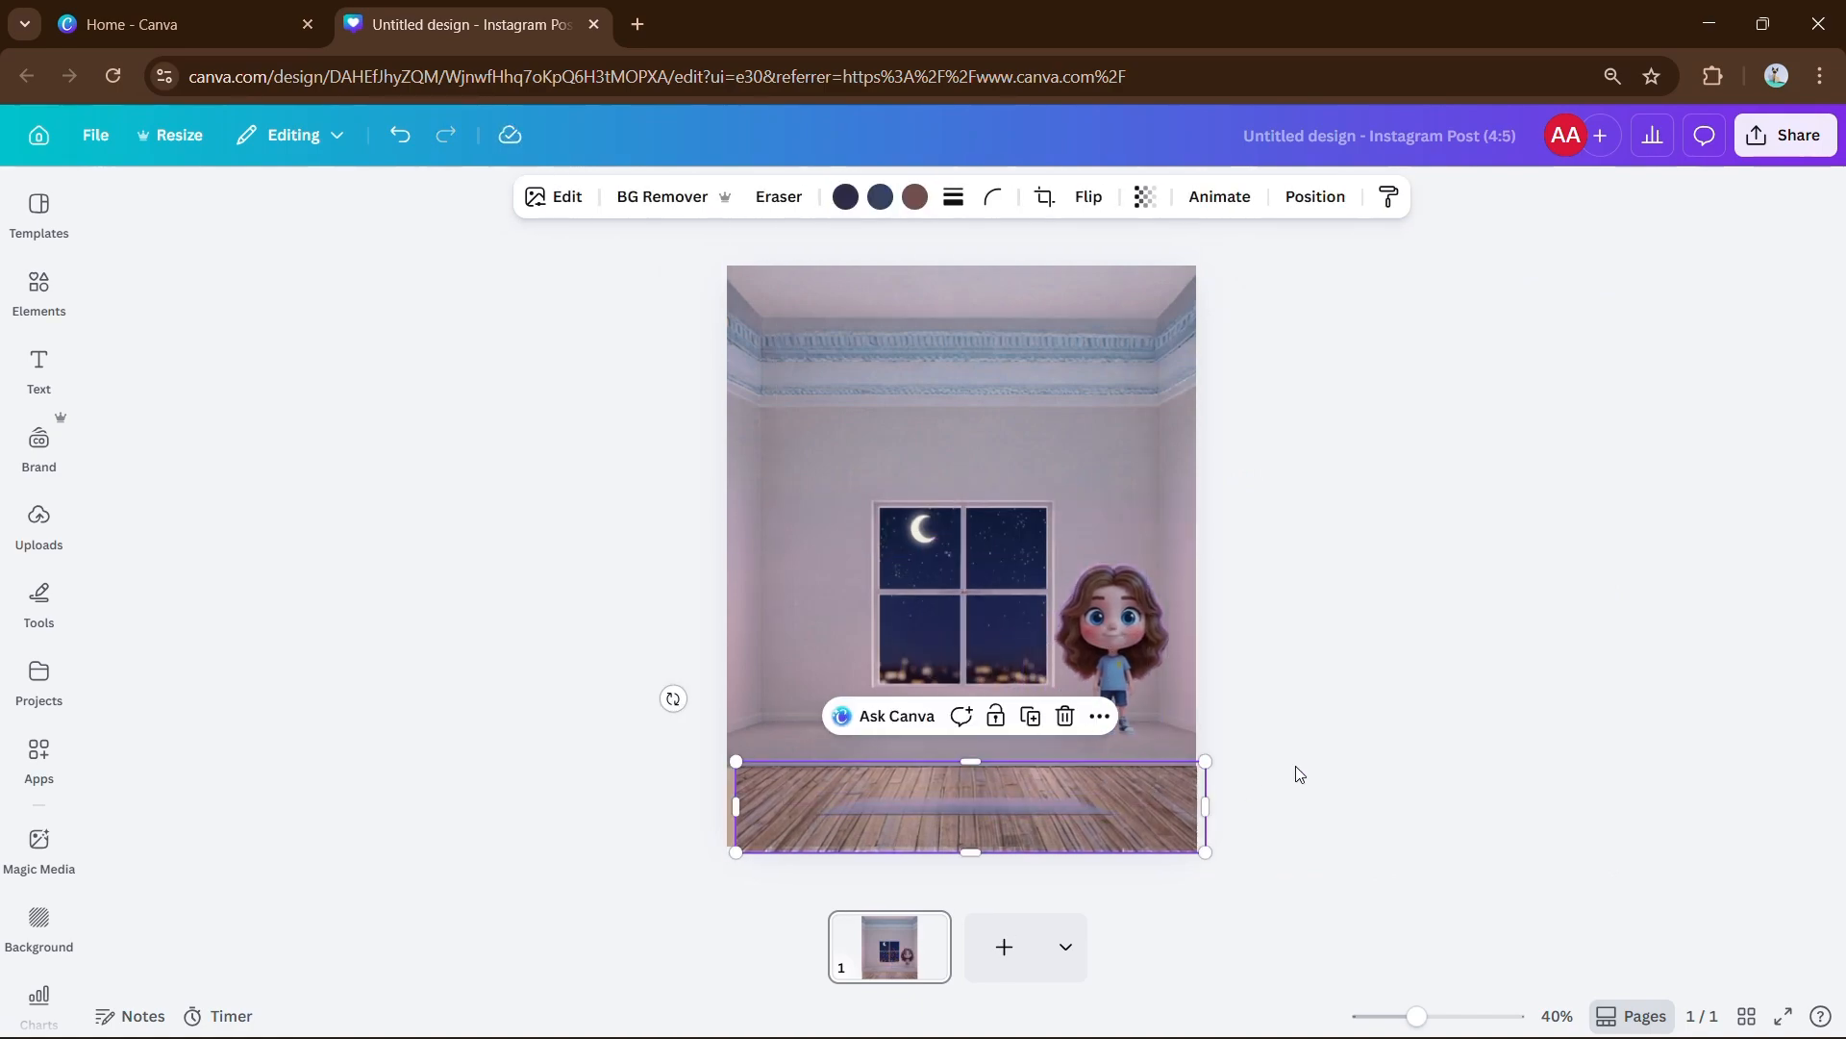
drag(1184, 817, 1502, 766)
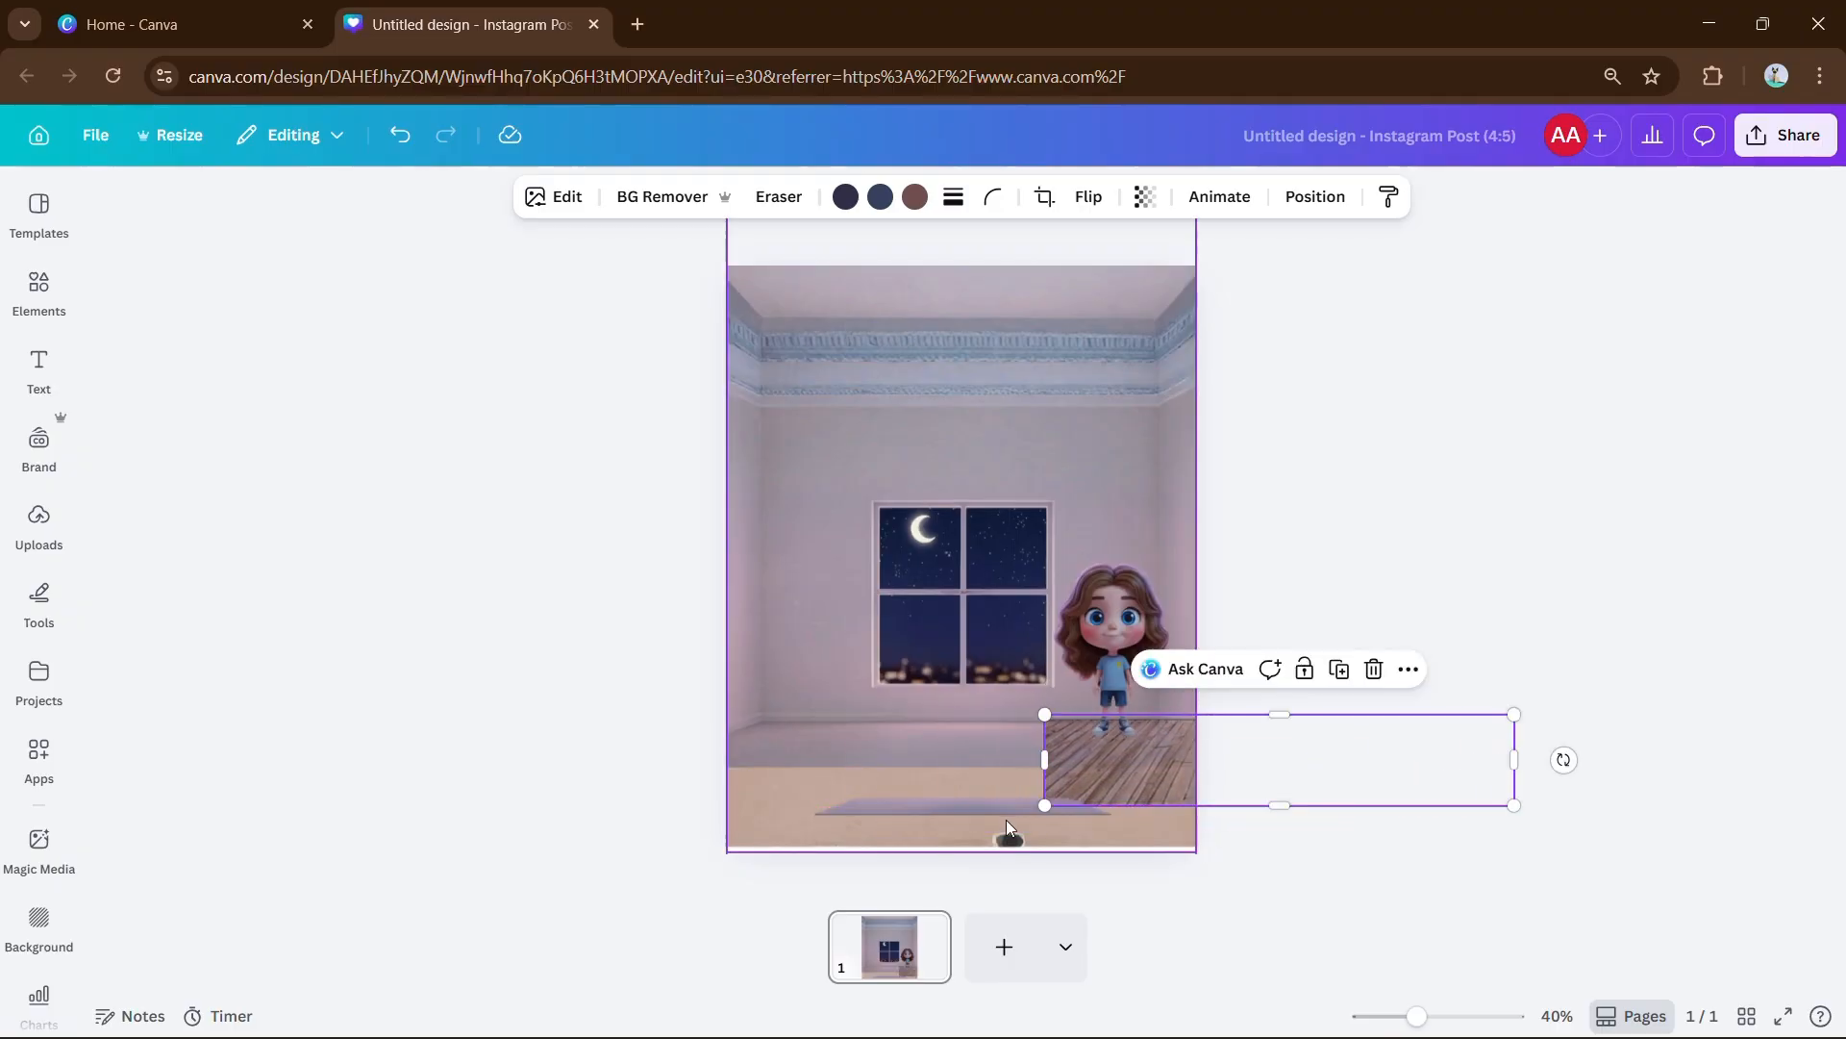
mouse_move(993, 810)
mouse_down()
mouse_move(984, 762)
mouse_move(958, 798)
mouse_up()
Move the window up-left and shrink it, and stretch the floor across the page bottom.
click(948, 733)
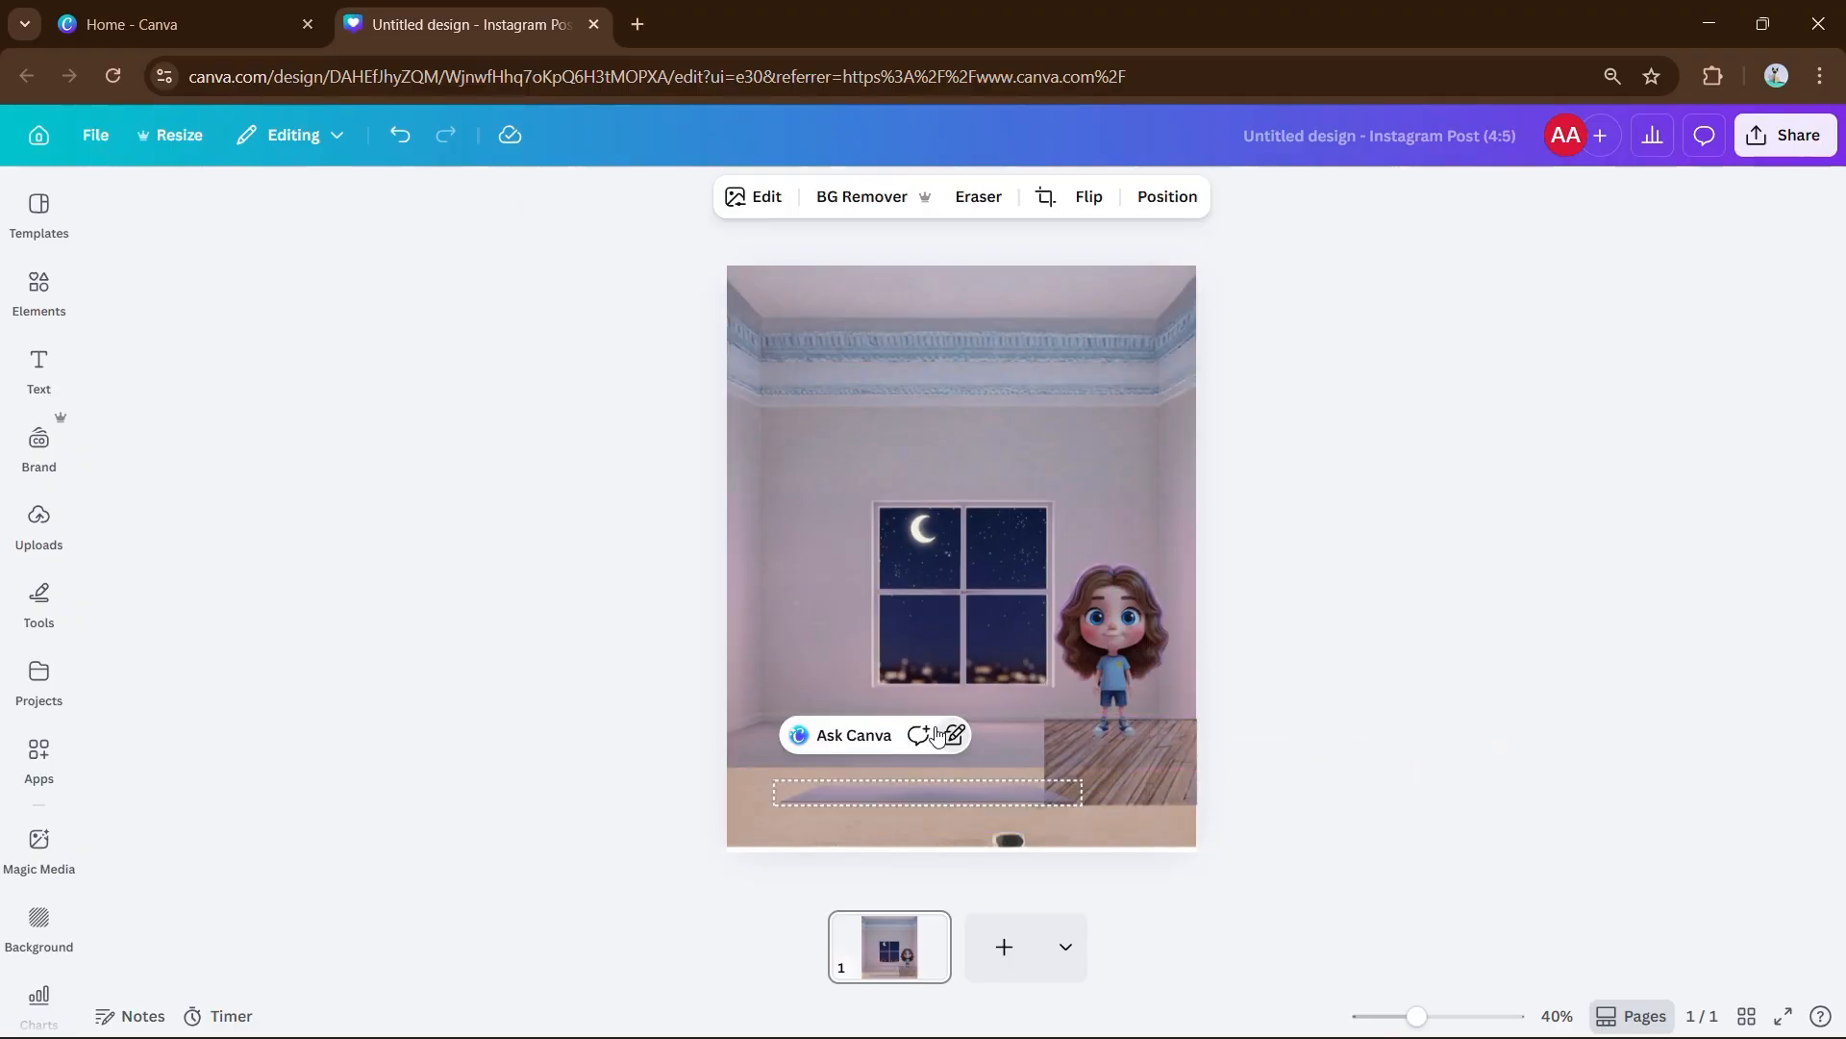
click(914, 644)
mouse_move(834, 578)
mouse_down()
mouse_move(766, 525)
mouse_move(834, 578)
mouse_up()
drag(930, 567, 823, 495)
drag(754, 421, 799, 465)
drag(1291, 766, 974, 811)
drag(1196, 757, 1365, 722)
drag(1199, 840, 1126, 840)
click(976, 825)
shift+click(1038, 692)
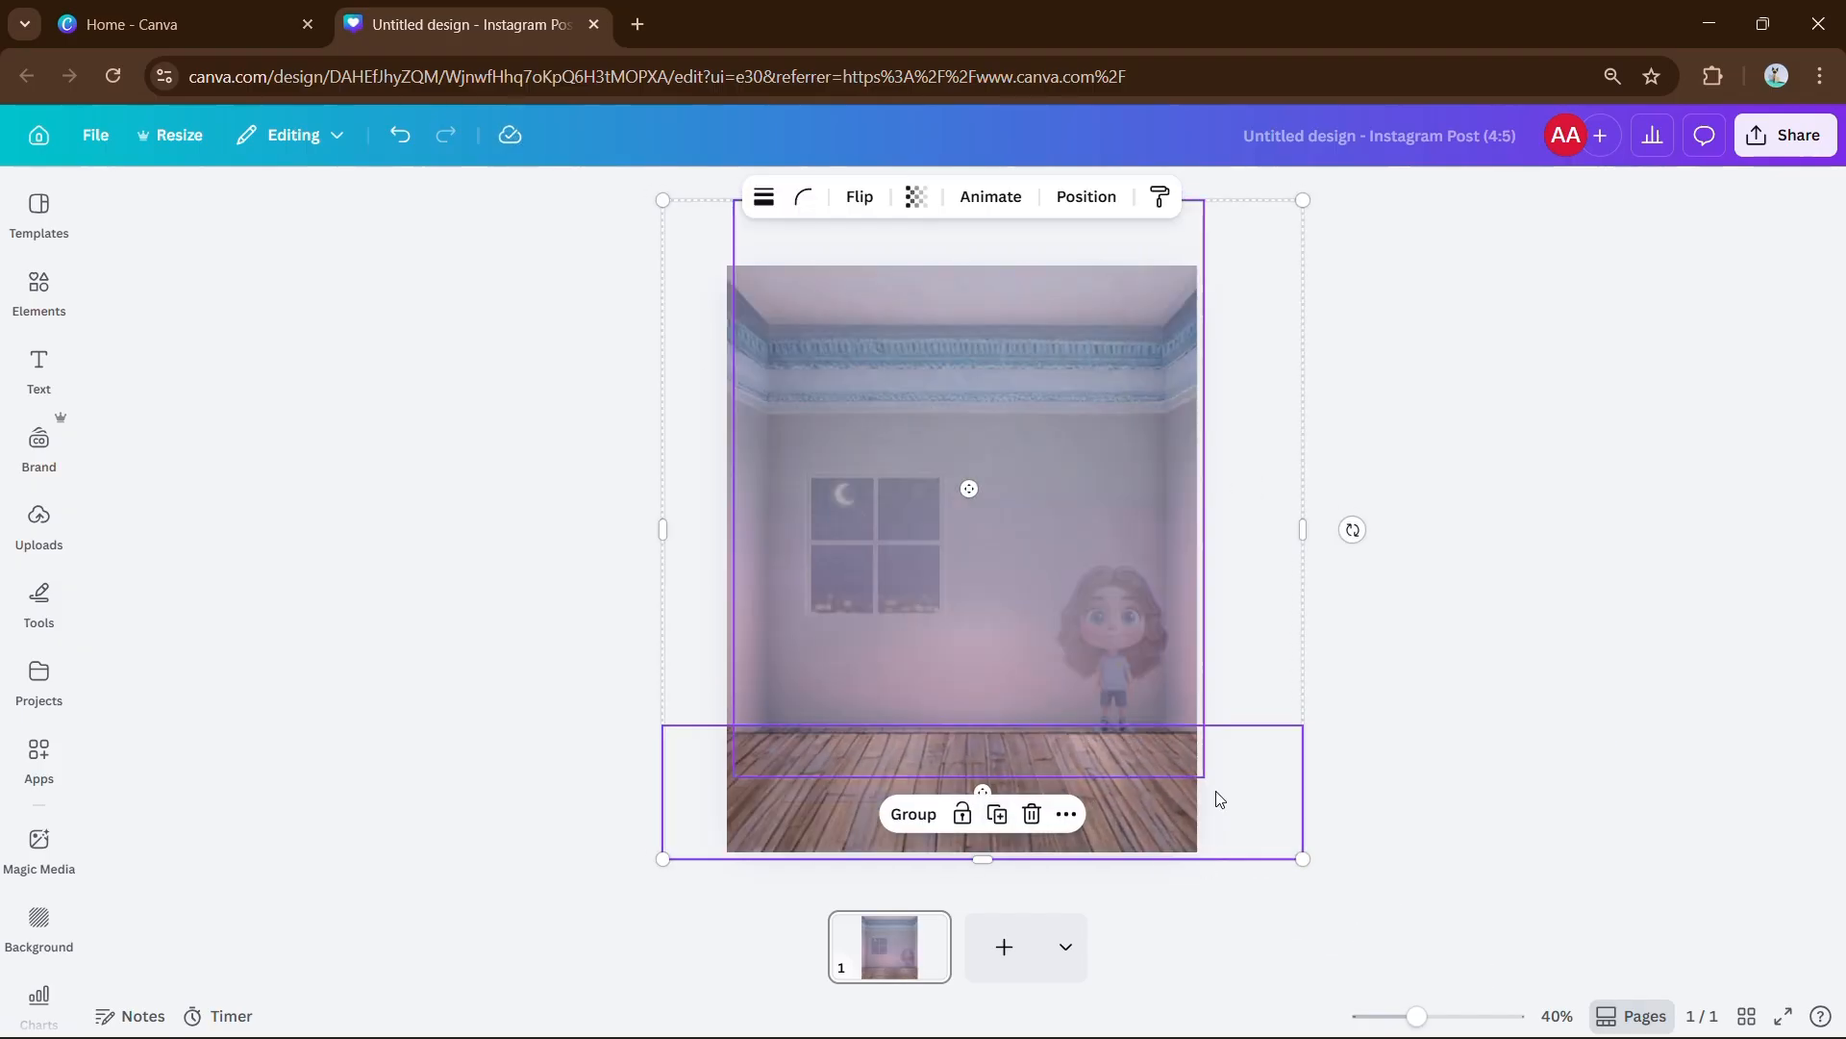
click(1000, 790)
Move the girl lower-left and add a 3D bed from the '3d bed' graphics, removing a reject.
drag(1087, 654, 968, 692)
drag(968, 693, 866, 692)
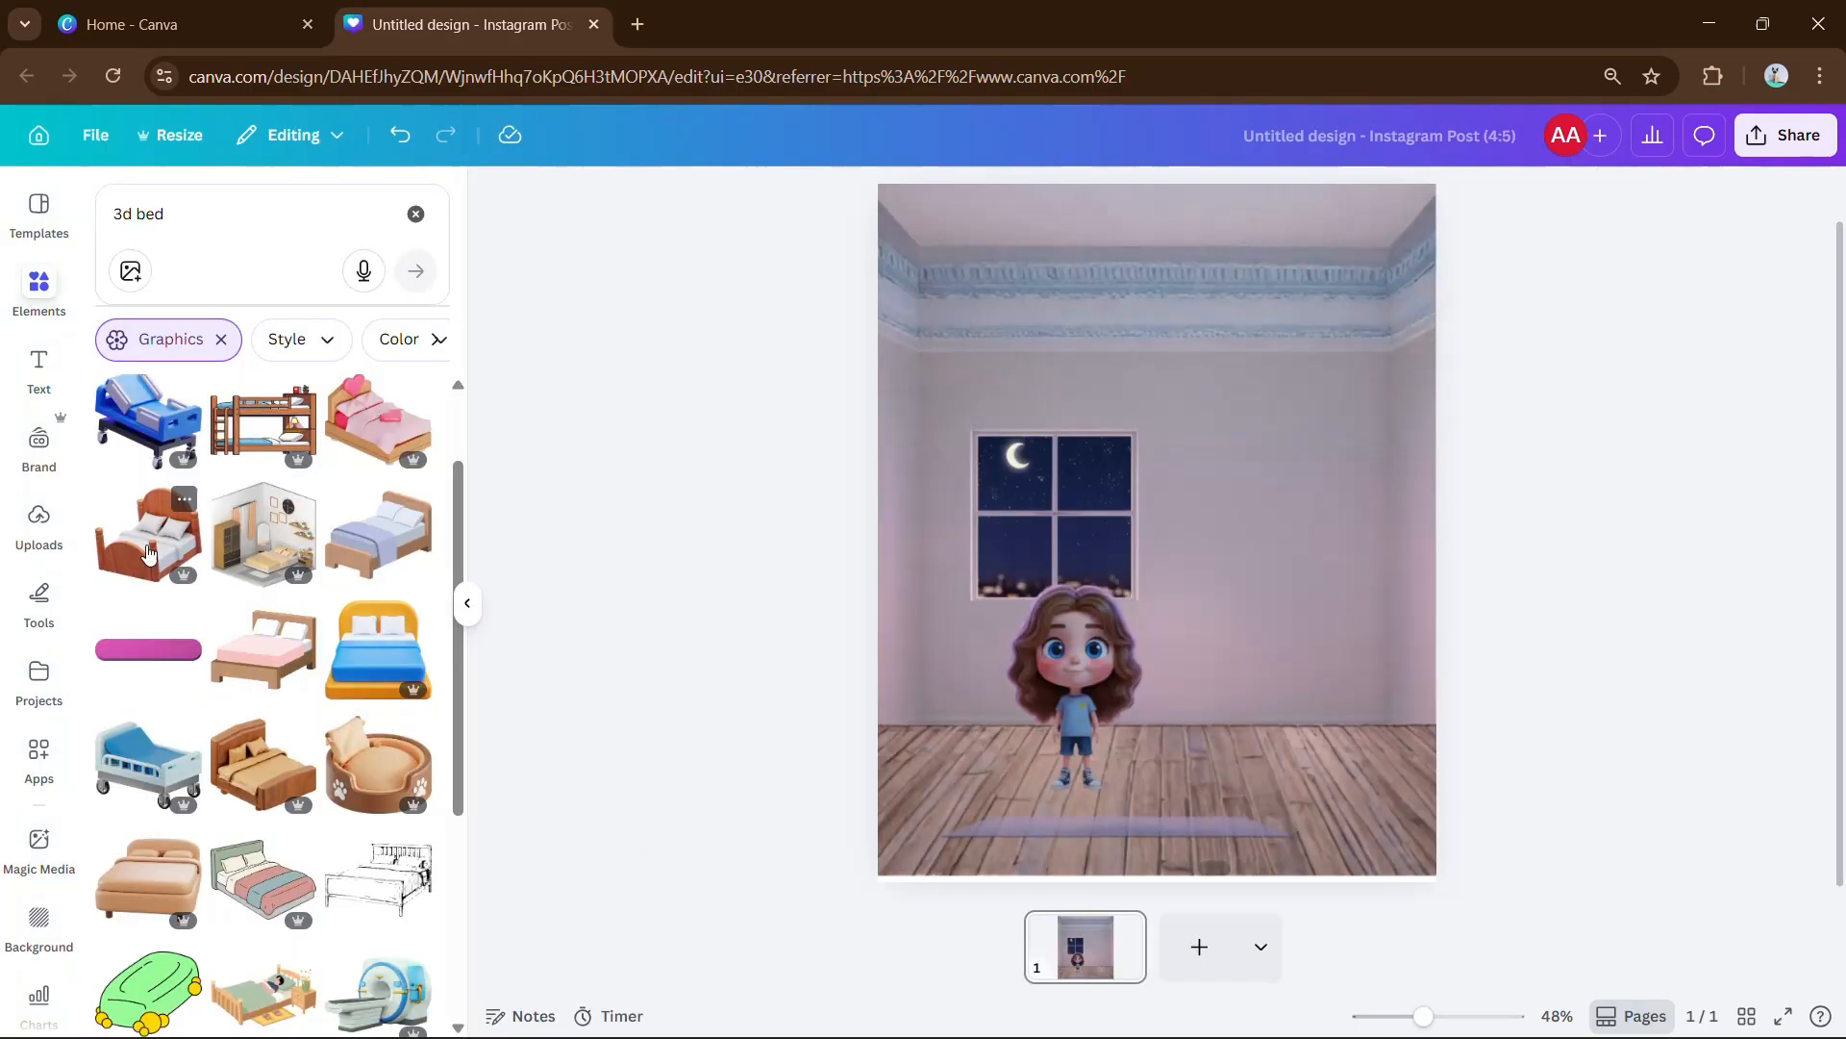
click(149, 555)
drag(932, 329, 1110, 497)
drag(1247, 777, 1193, 769)
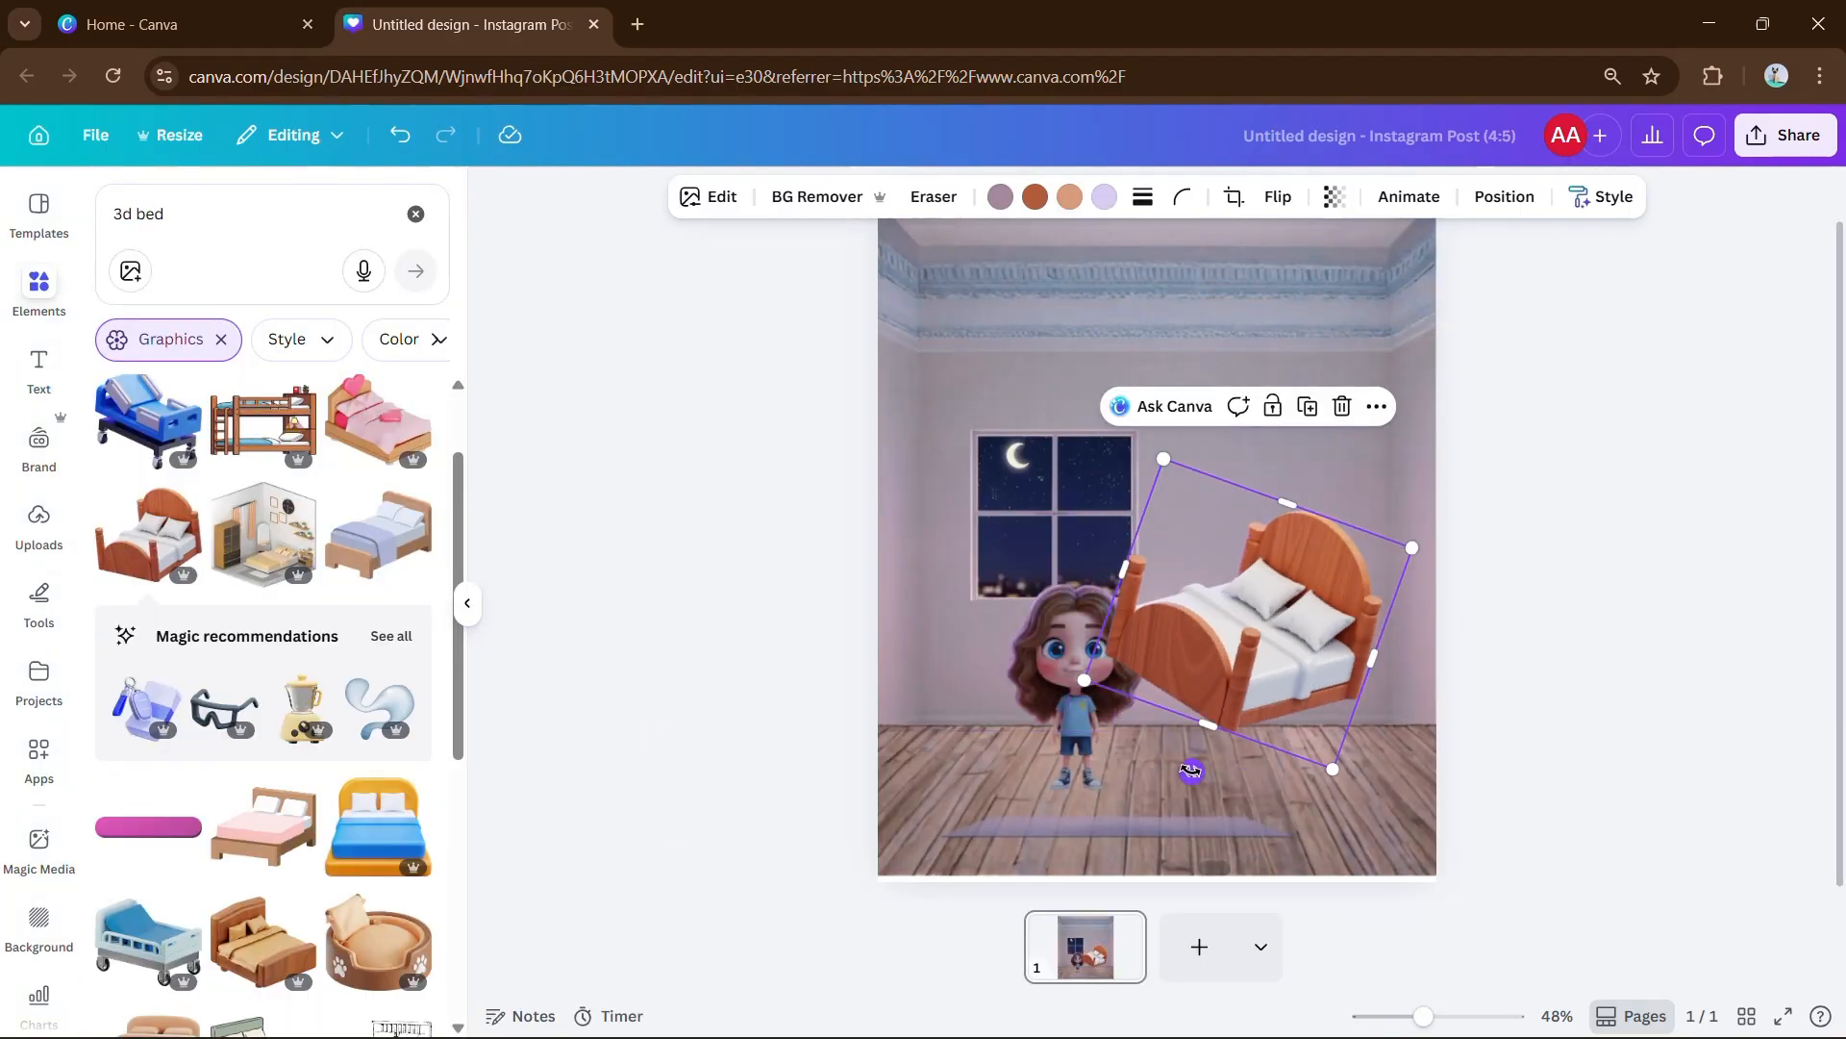
key(Delete)
click(379, 535)
drag(927, 342, 1228, 670)
drag(457, 481, 454, 607)
Try a tan 3D bed, delete it, and hide the graphics results.
click(149, 574)
drag(932, 351, 1236, 642)
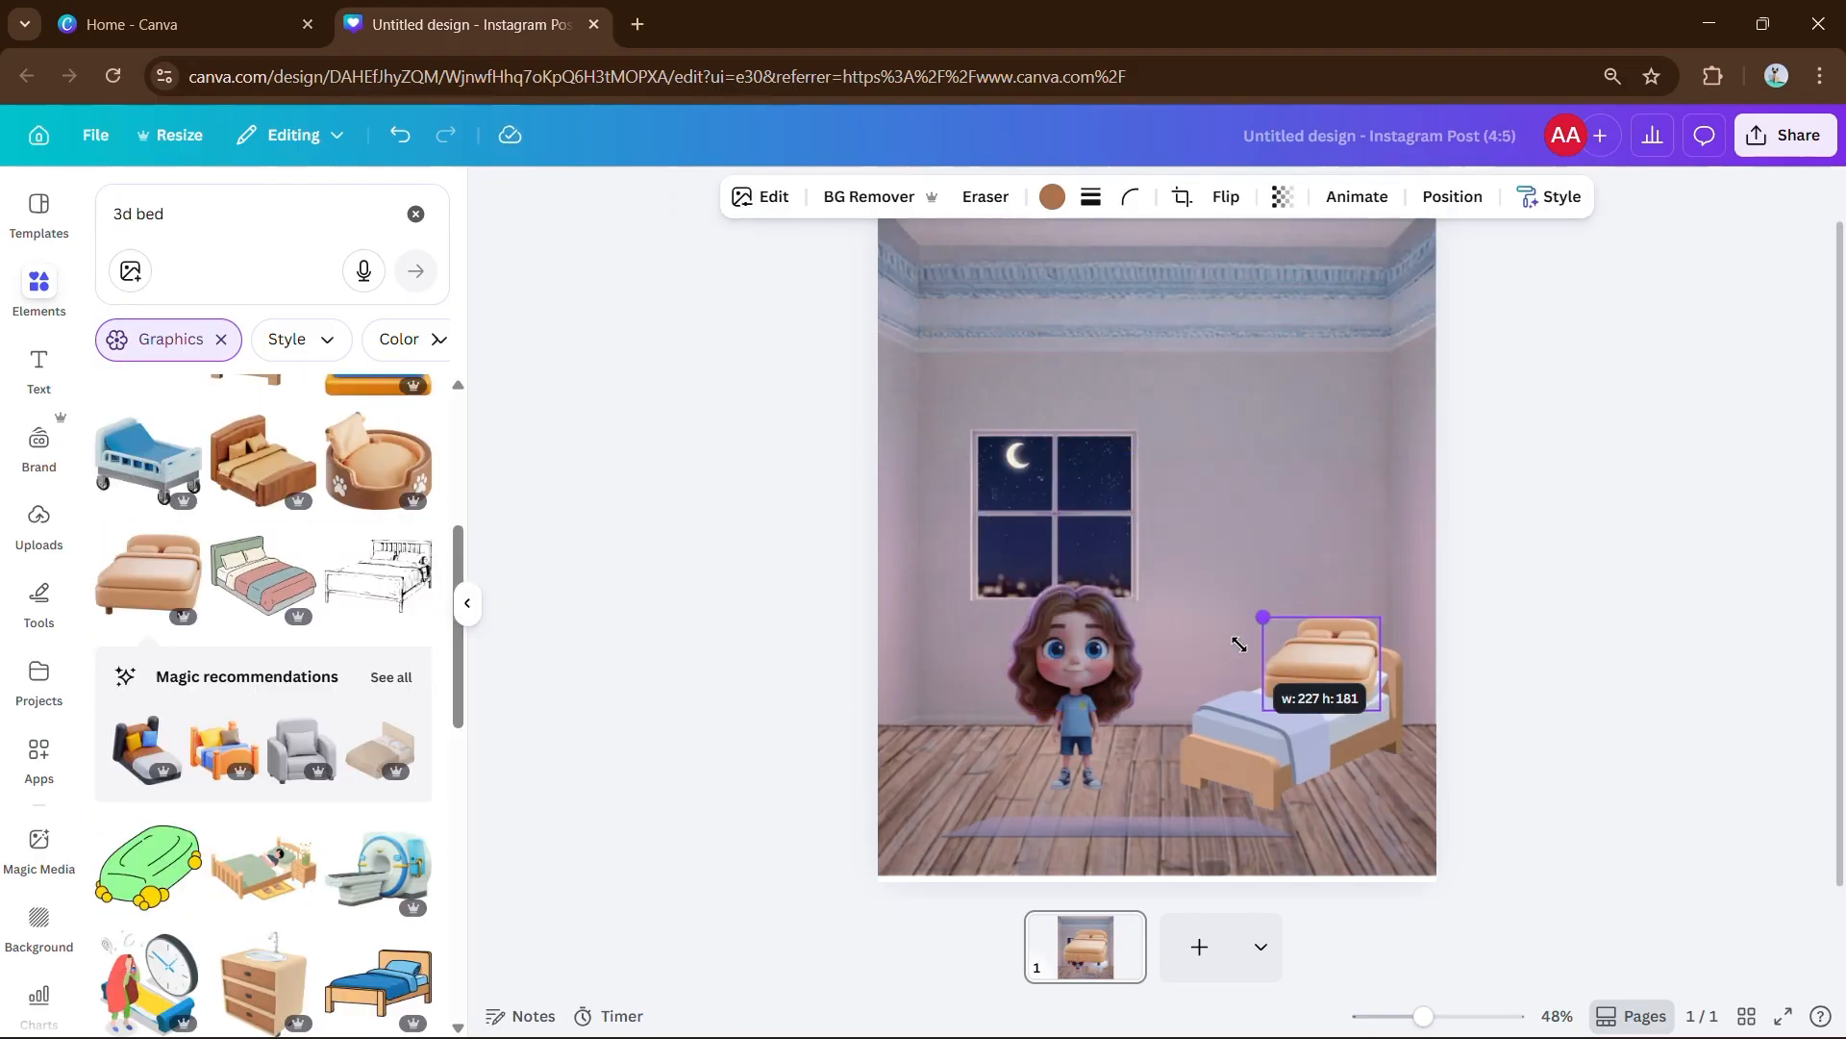
key(Delete)
click(467, 603)
click(853, 502)
Enlarge and centre the window, enlarge the girl beside the bed, and nudge rug and bed.
drag(950, 609, 1058, 716)
drag(983, 567, 1030, 523)
drag(880, 673, 784, 626)
drag(855, 751, 875, 777)
drag(791, 663, 950, 681)
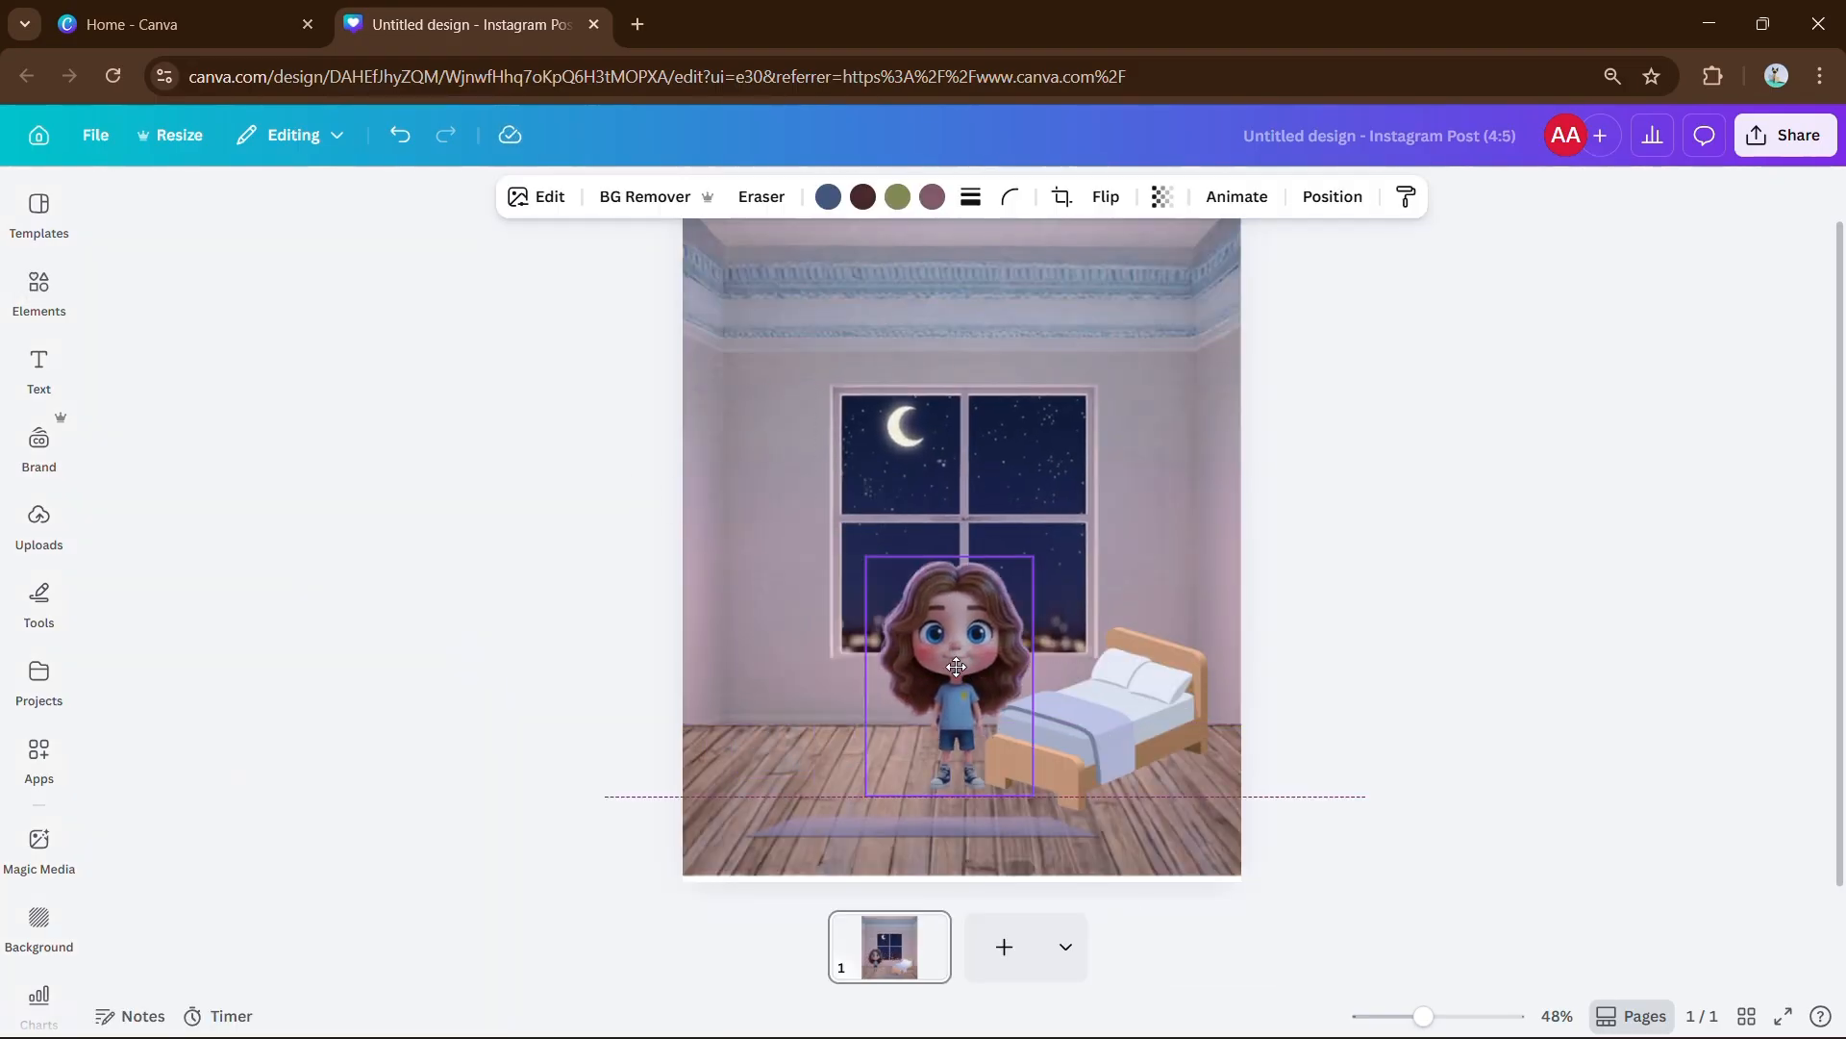
drag(925, 827, 944, 783)
drag(1096, 719, 1121, 718)
drag(1121, 717, 1147, 717)
click(1385, 635)
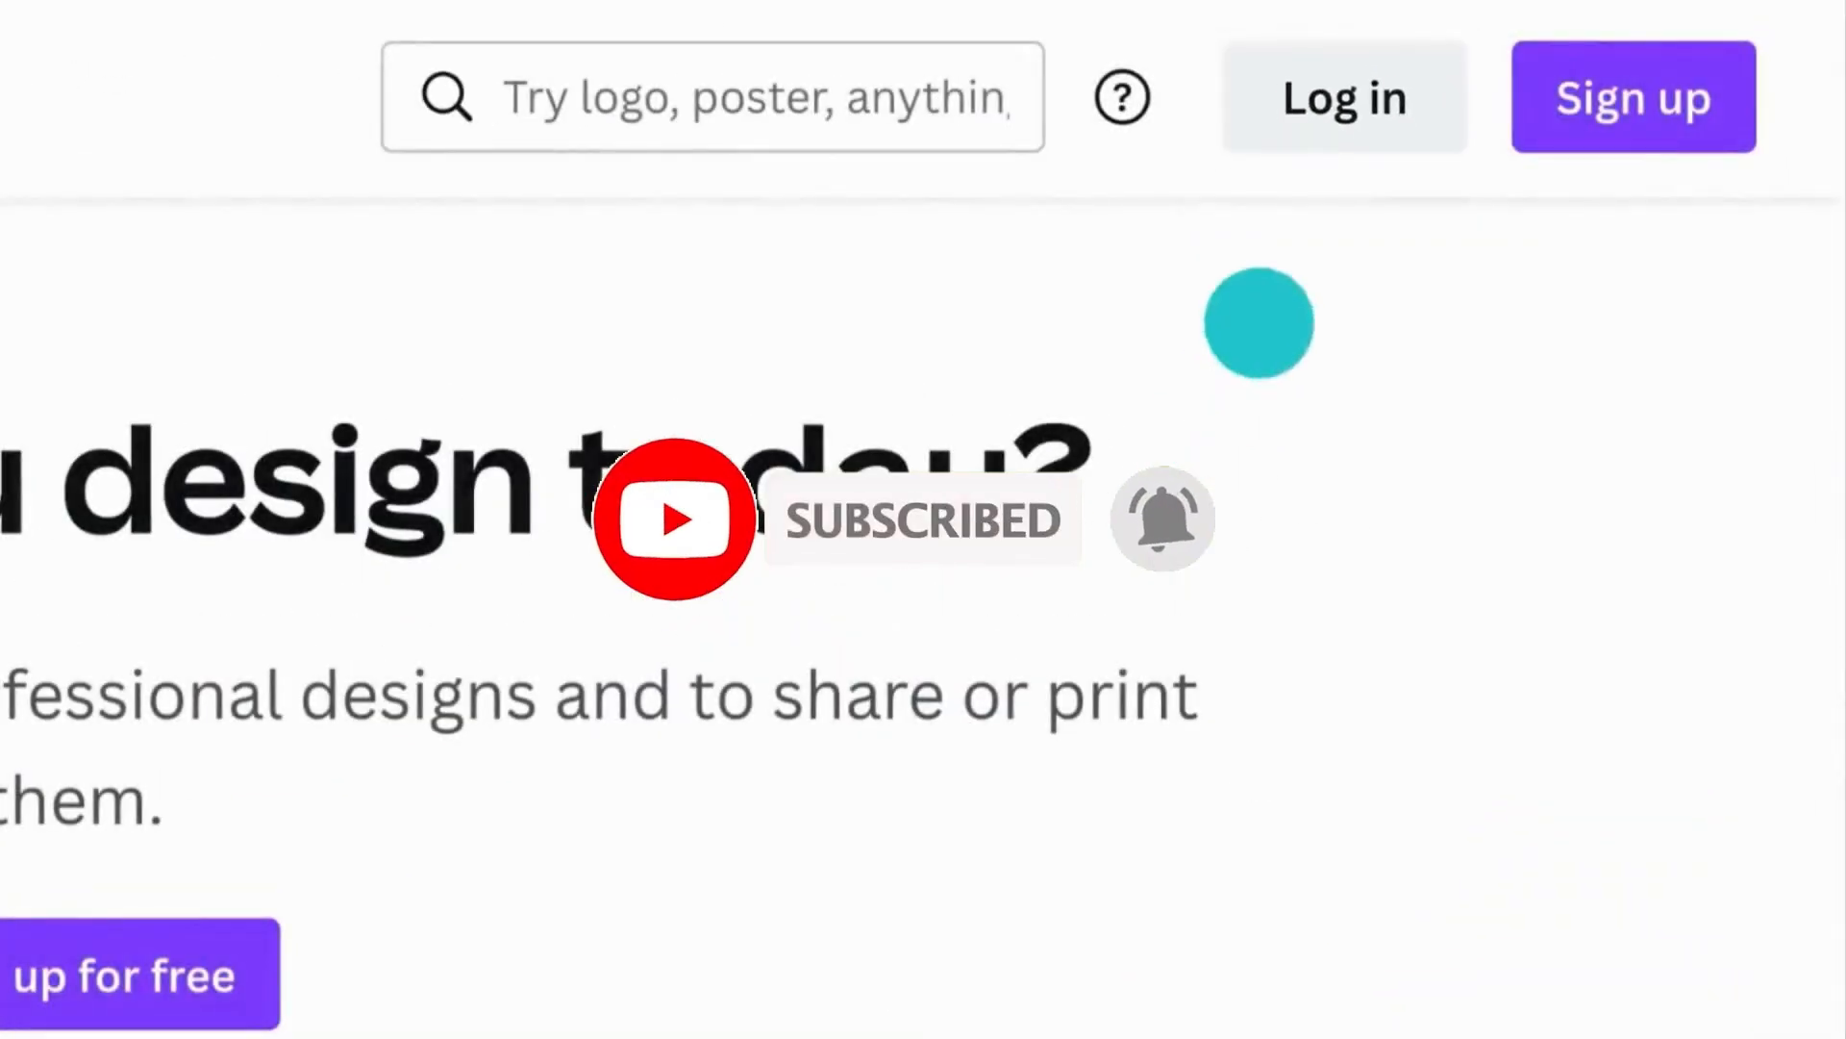
Log in to Canva with the account's e-mail address via Continue with email.
click(1347, 97)
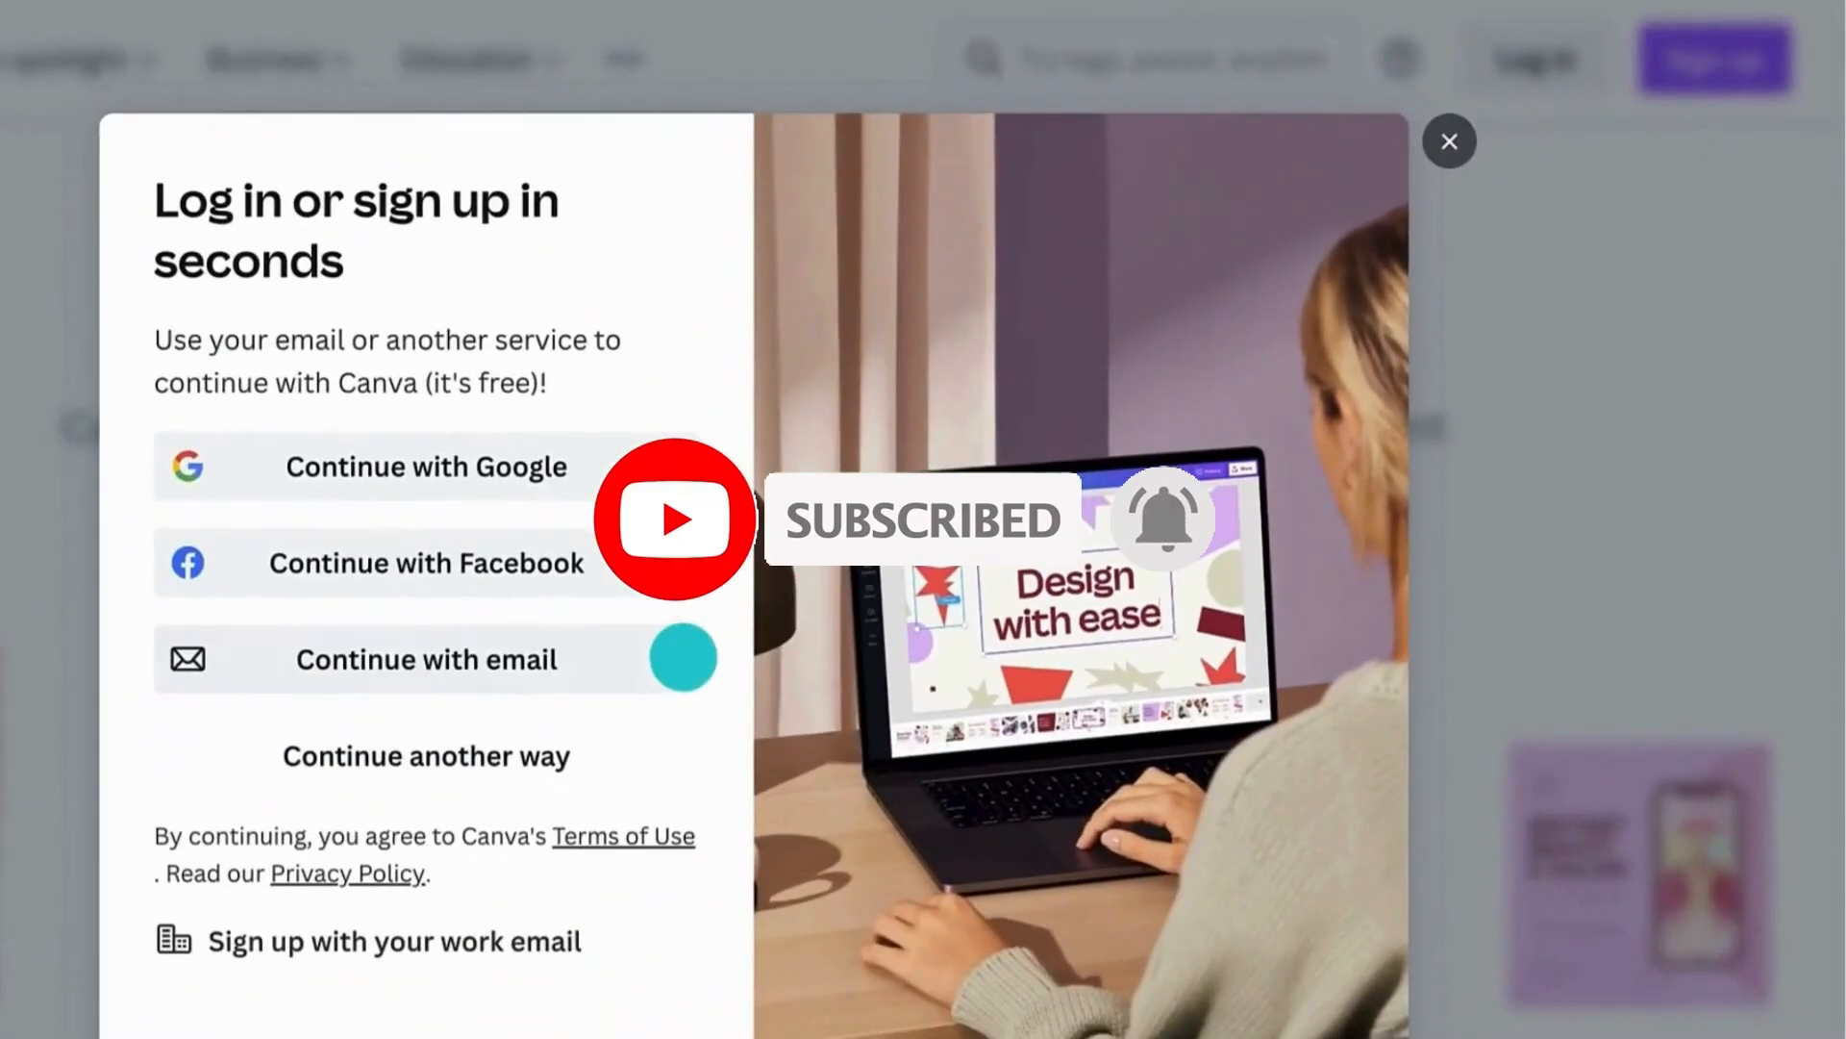
click(683, 658)
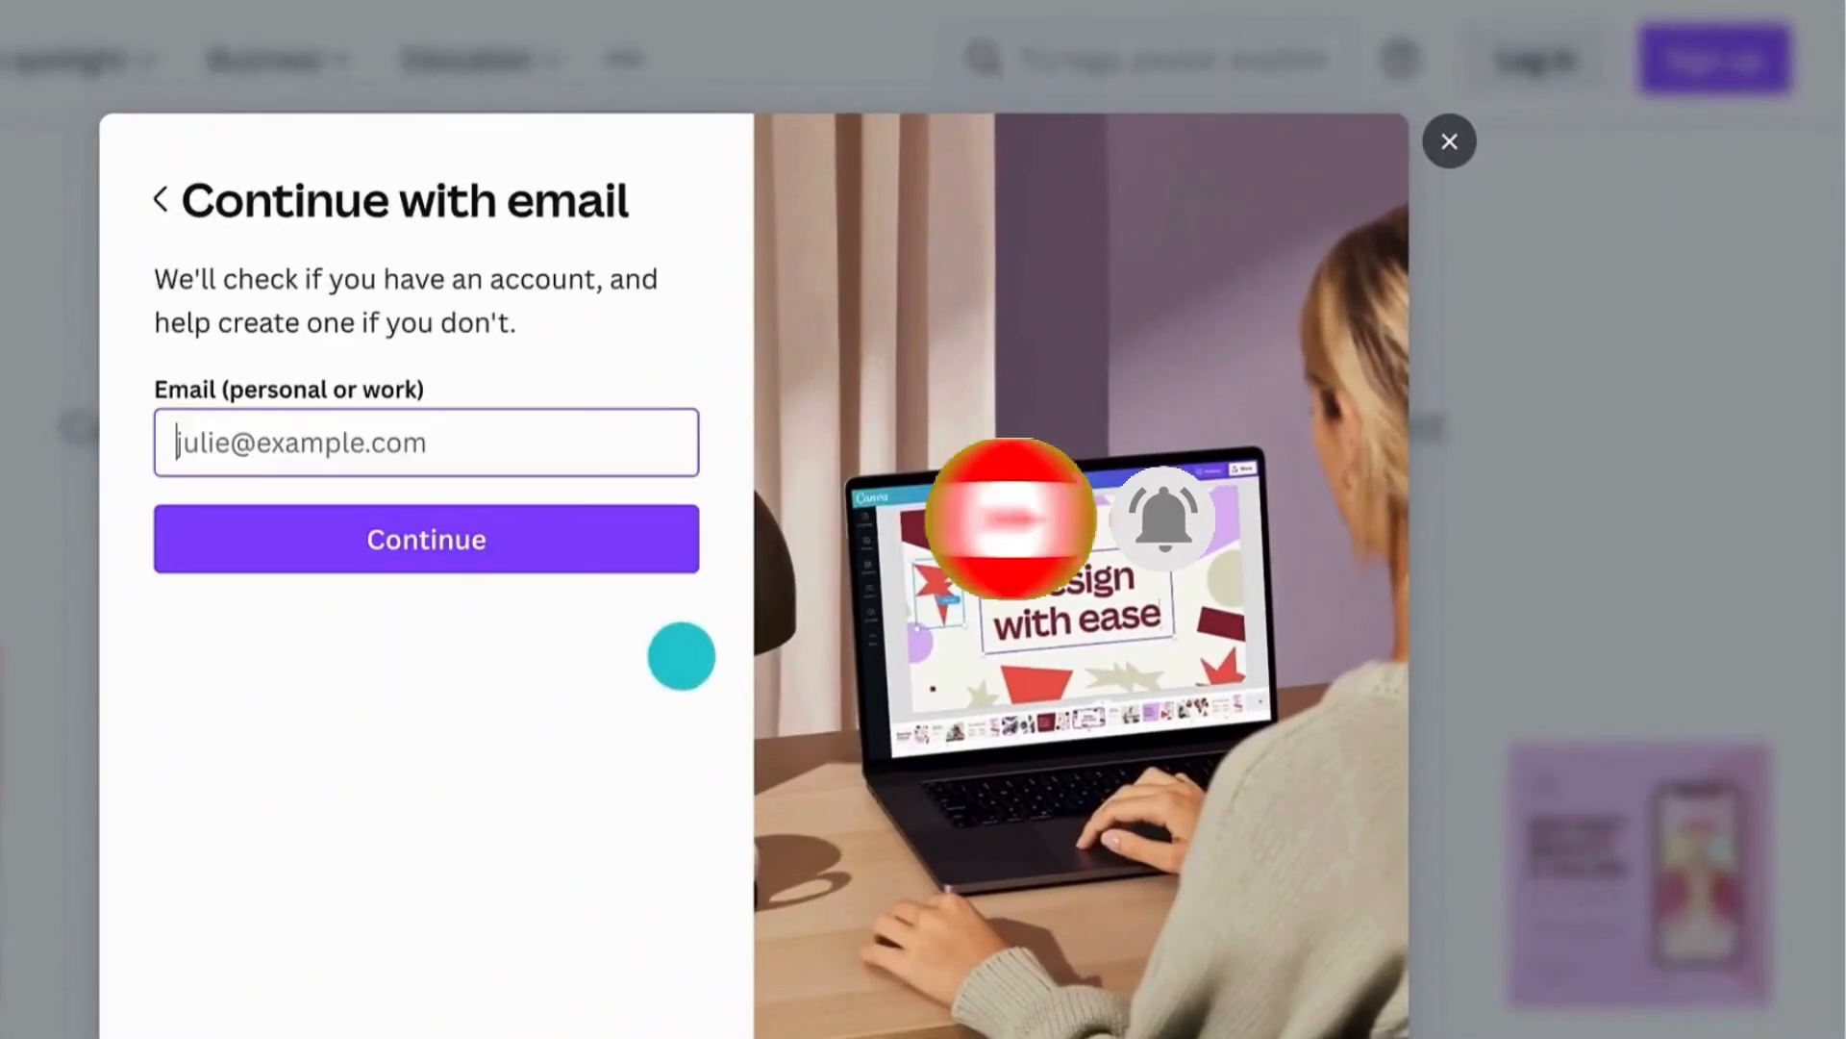
click(240, 424)
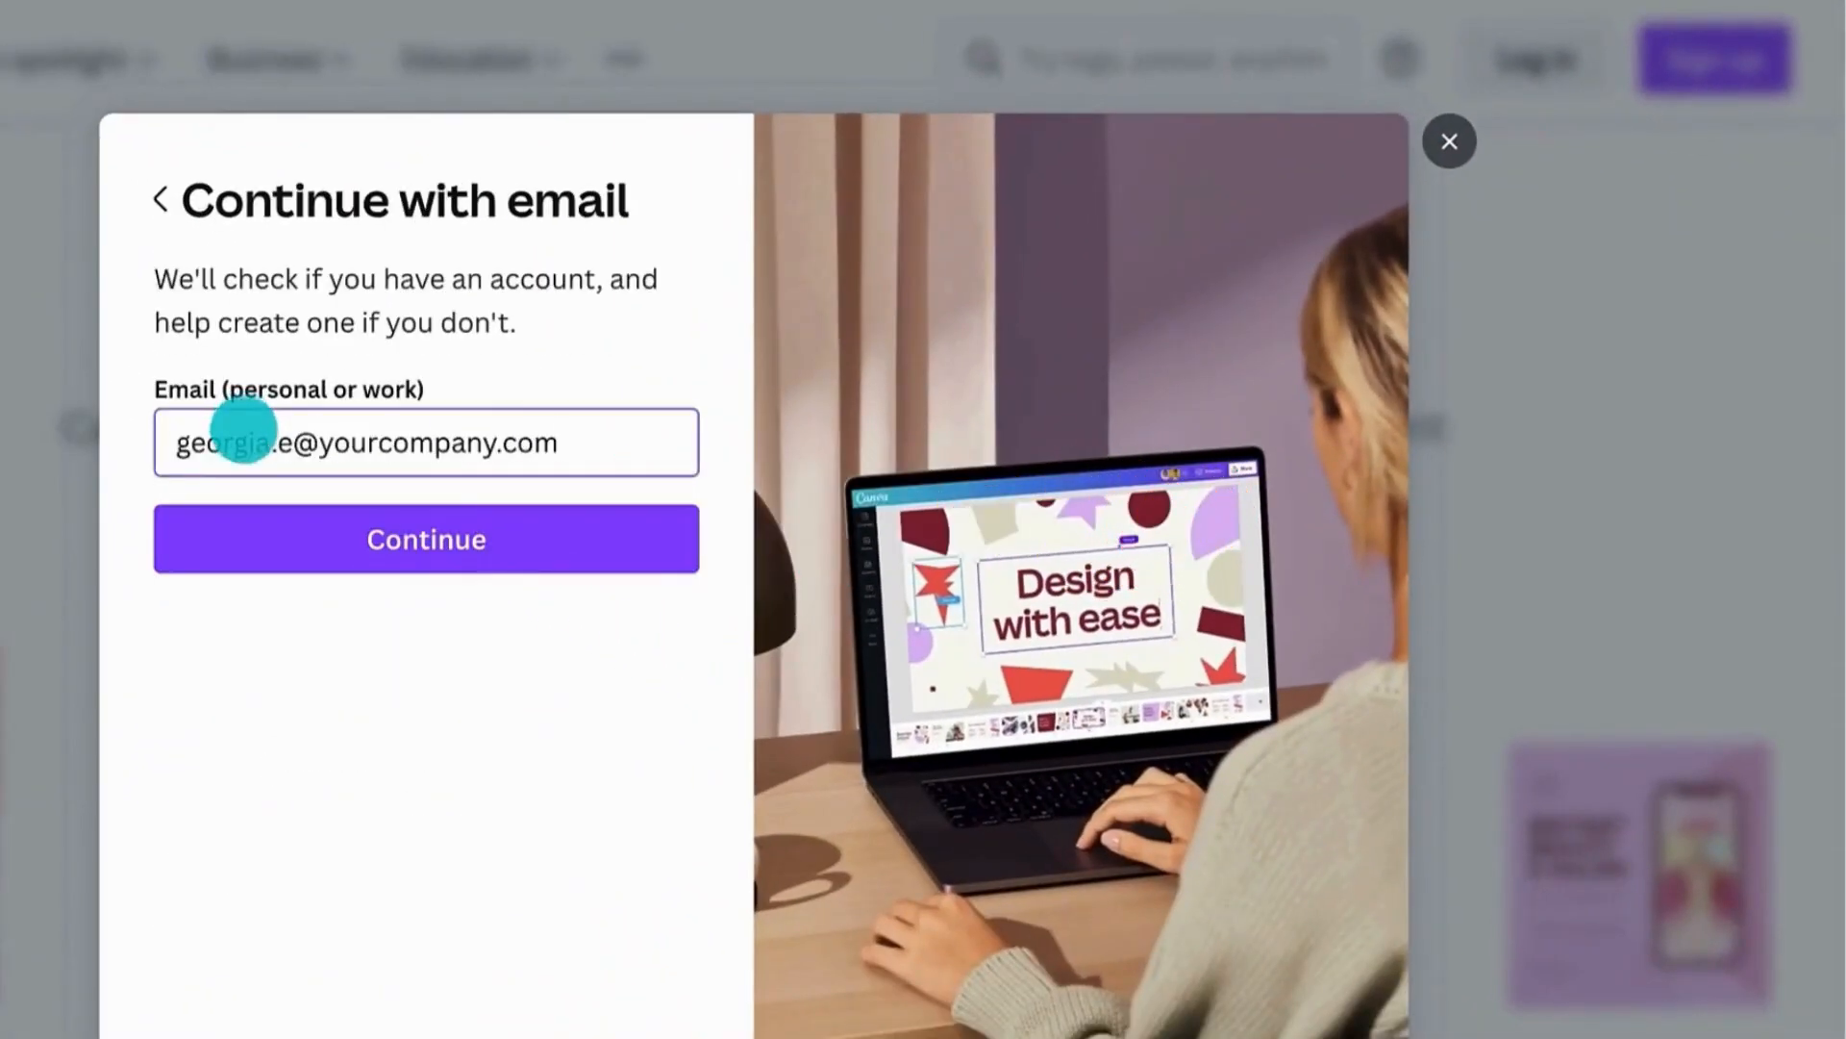
click(265, 502)
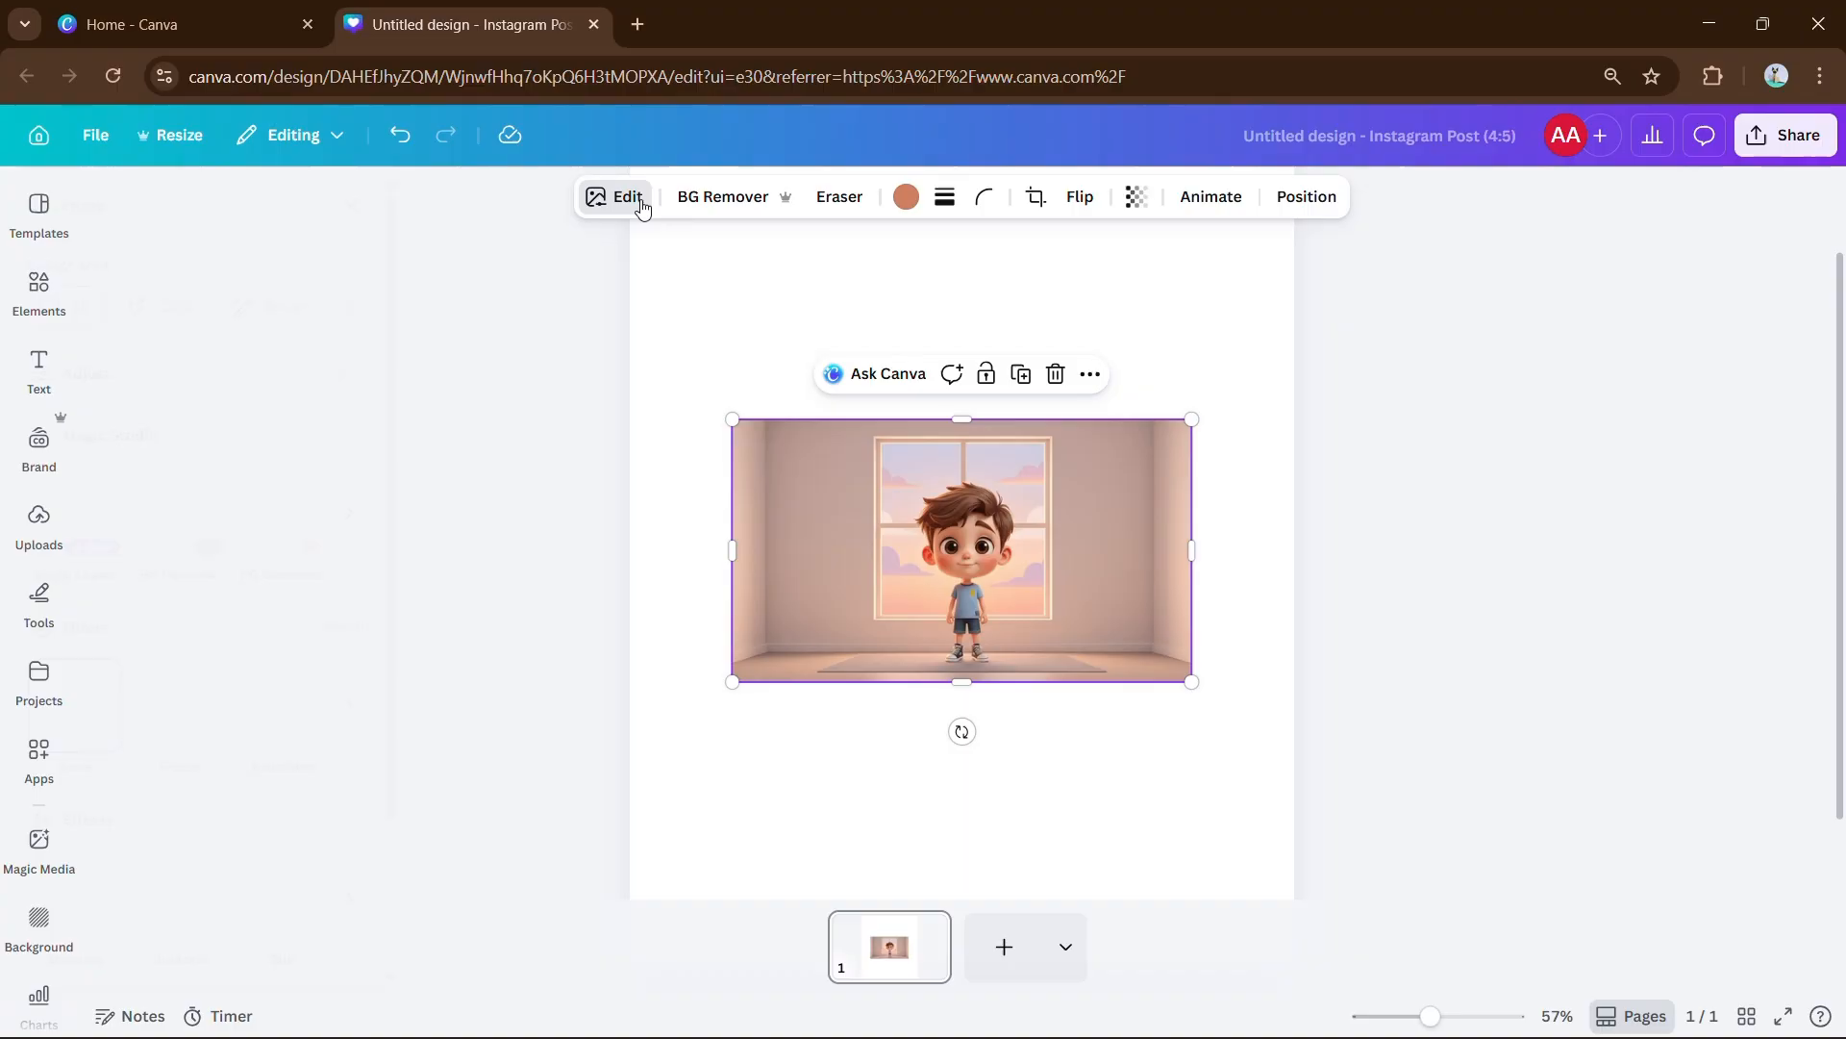
Use Magic Edit to turn the room into a moonlit night scene and change the boy into a girl.
click(620, 193)
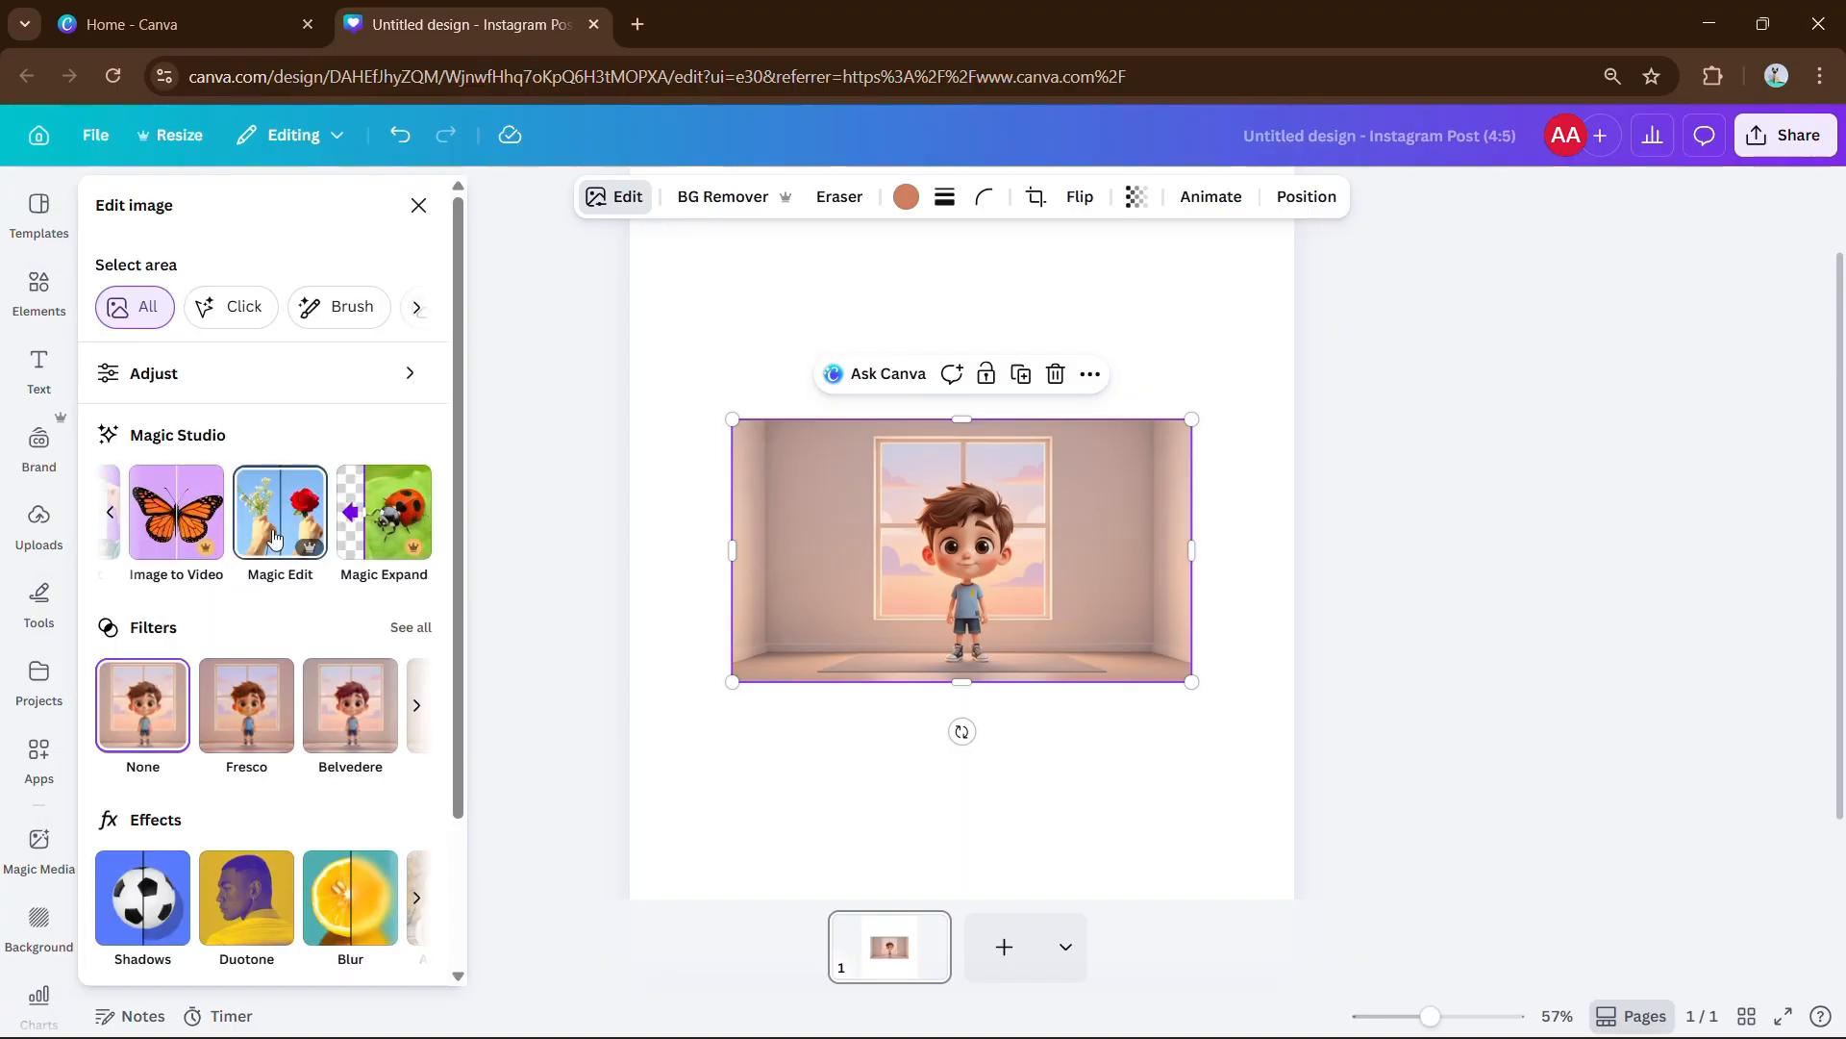
click(276, 500)
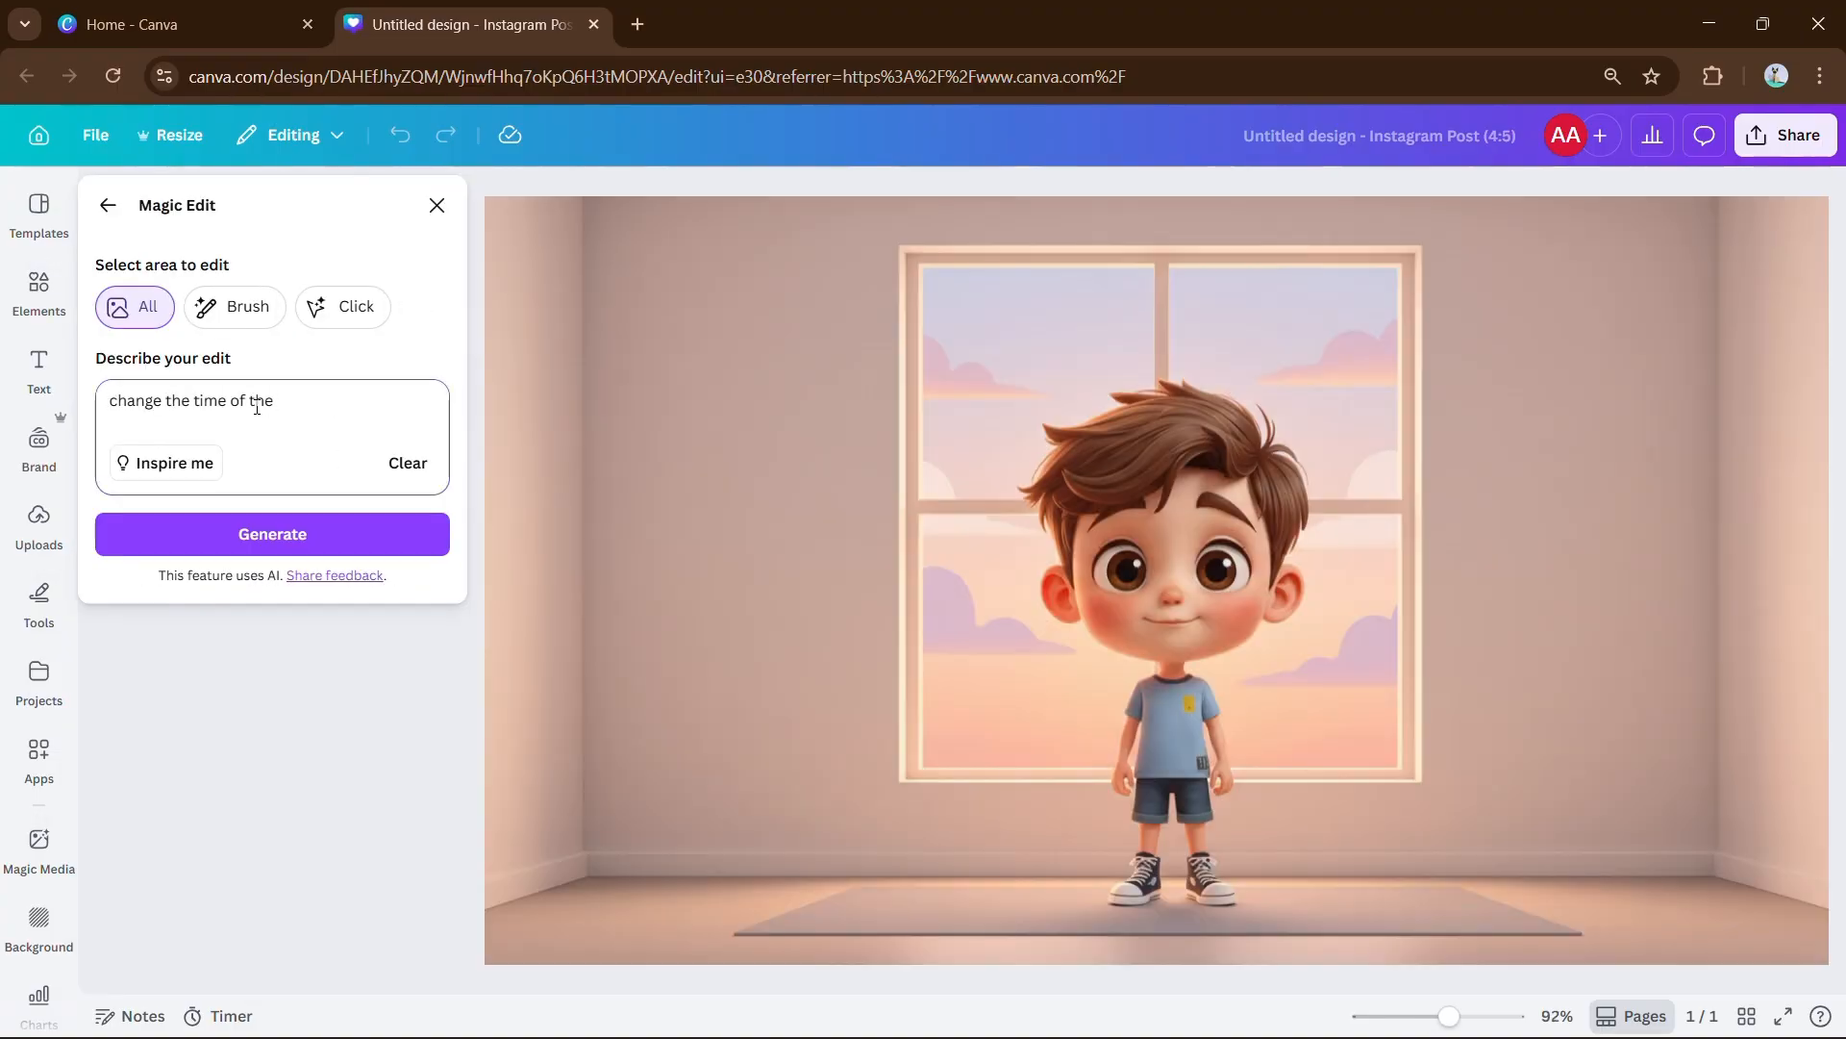
click(389, 535)
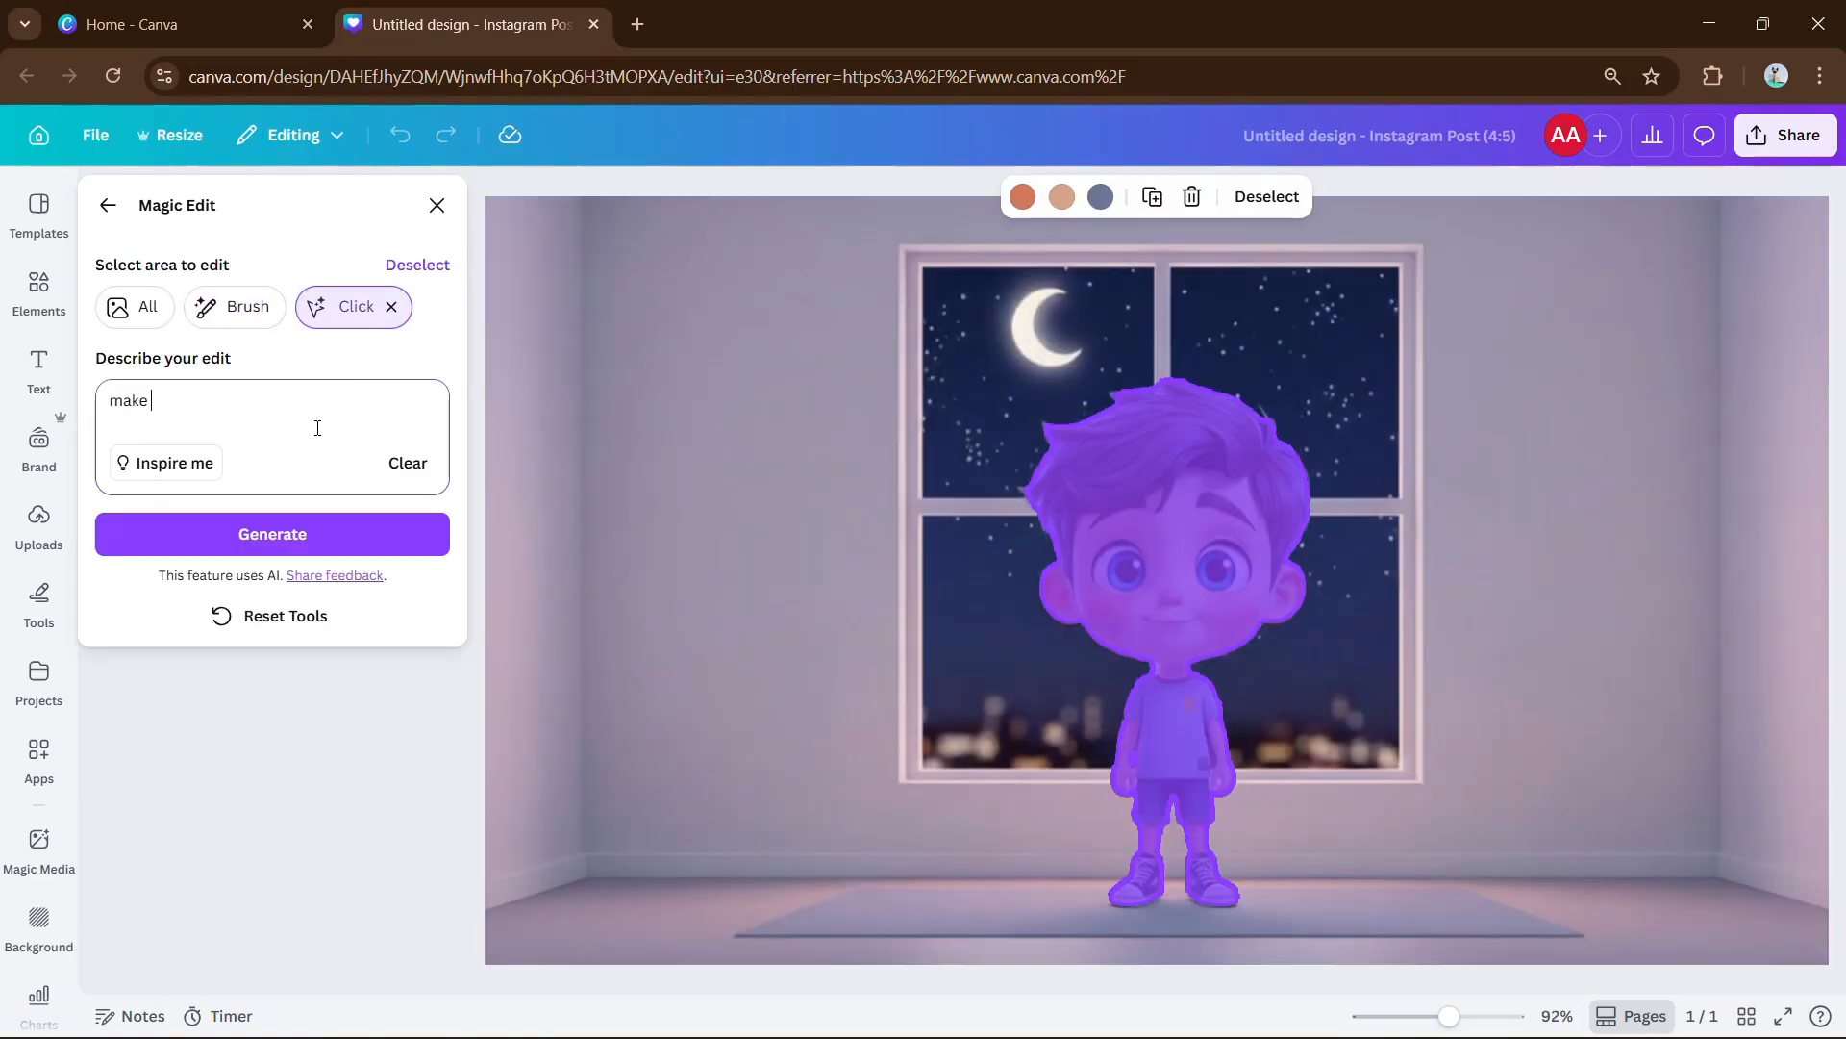
click(447, 528)
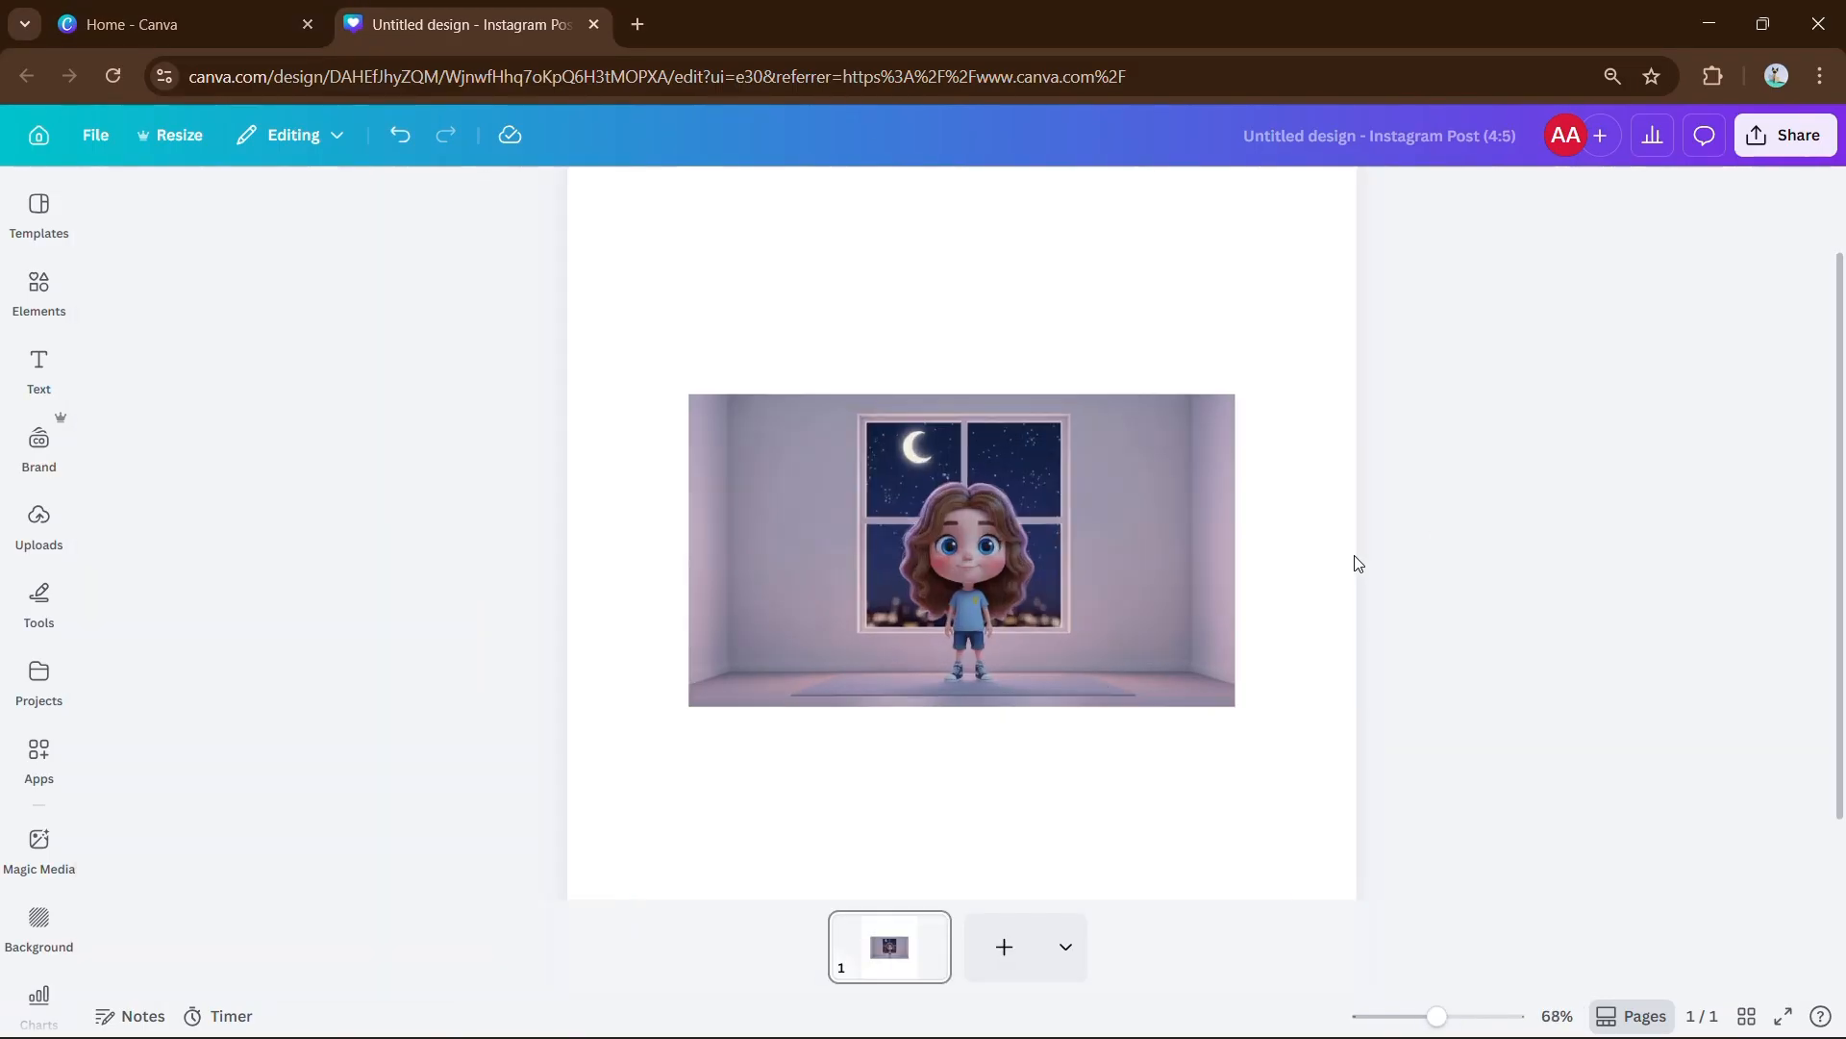
Expand the image to the whole page, then nudge the girl, floor and window into new positions.
click(149, 396)
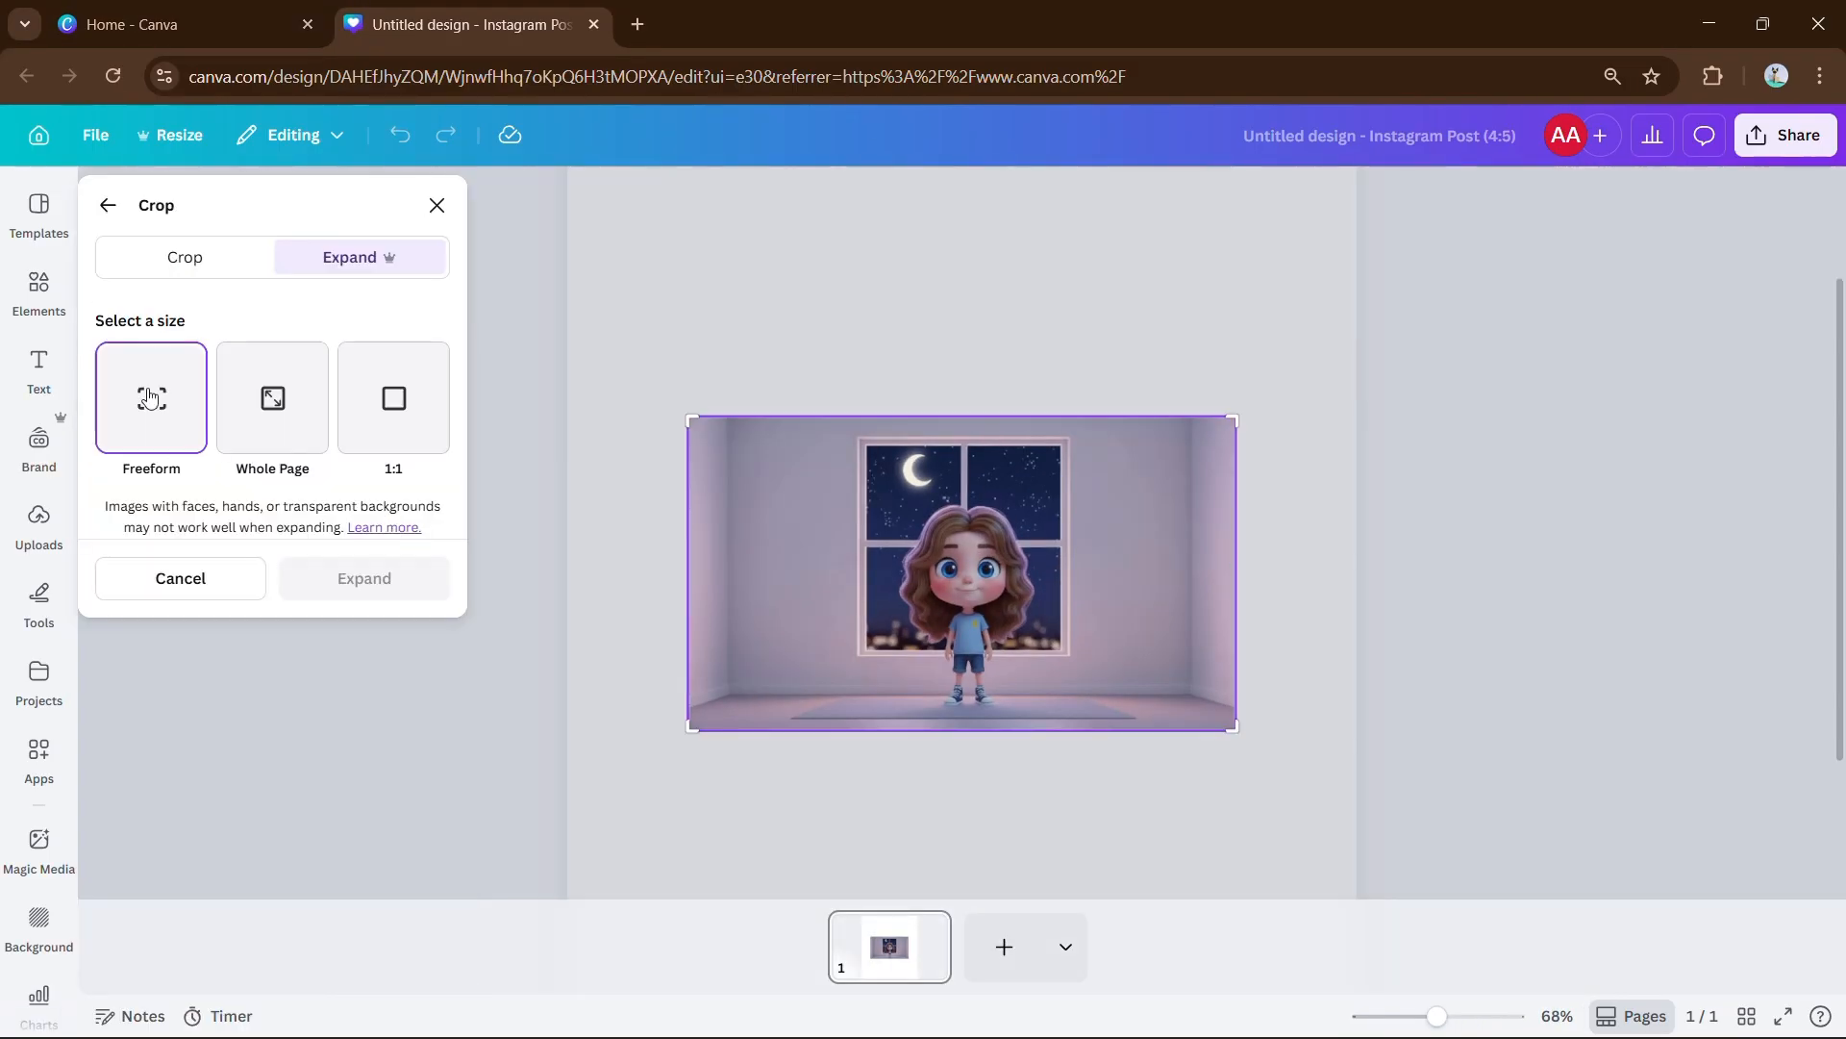
click(272, 397)
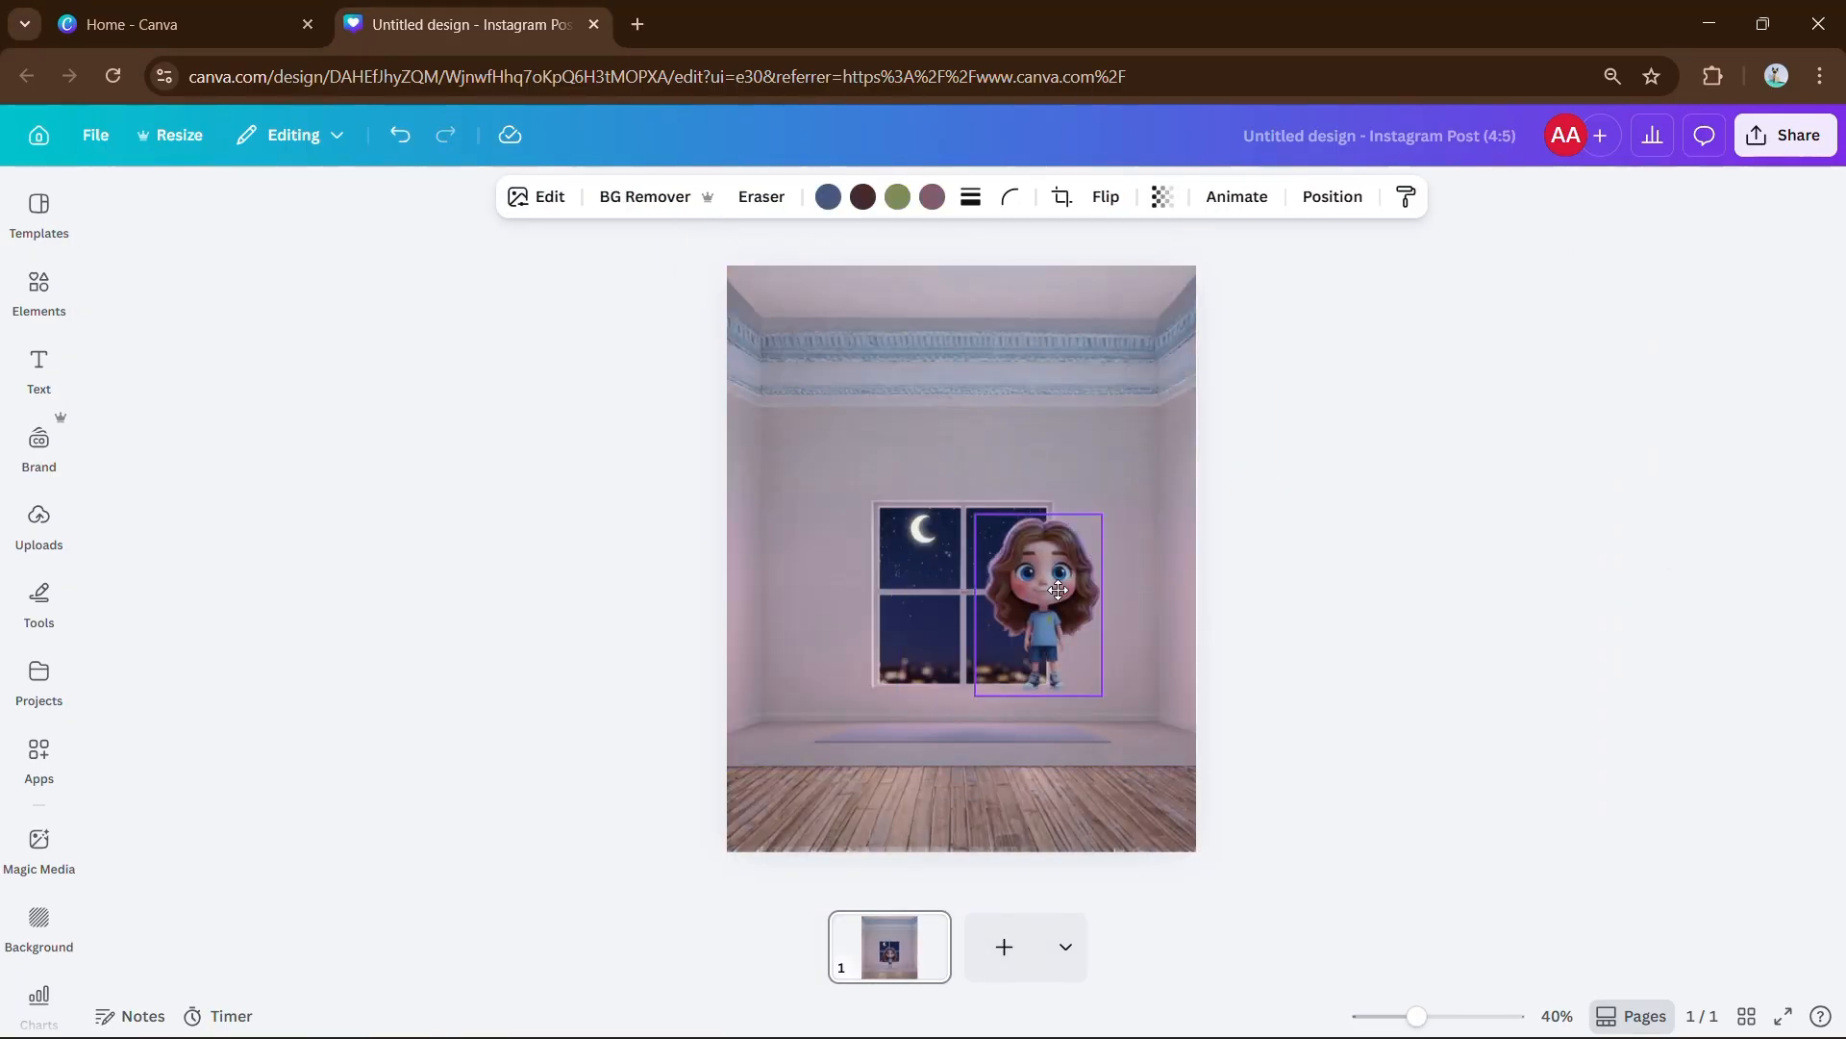
drag(1058, 590, 1133, 635)
click(1135, 807)
drag(981, 807, 1289, 770)
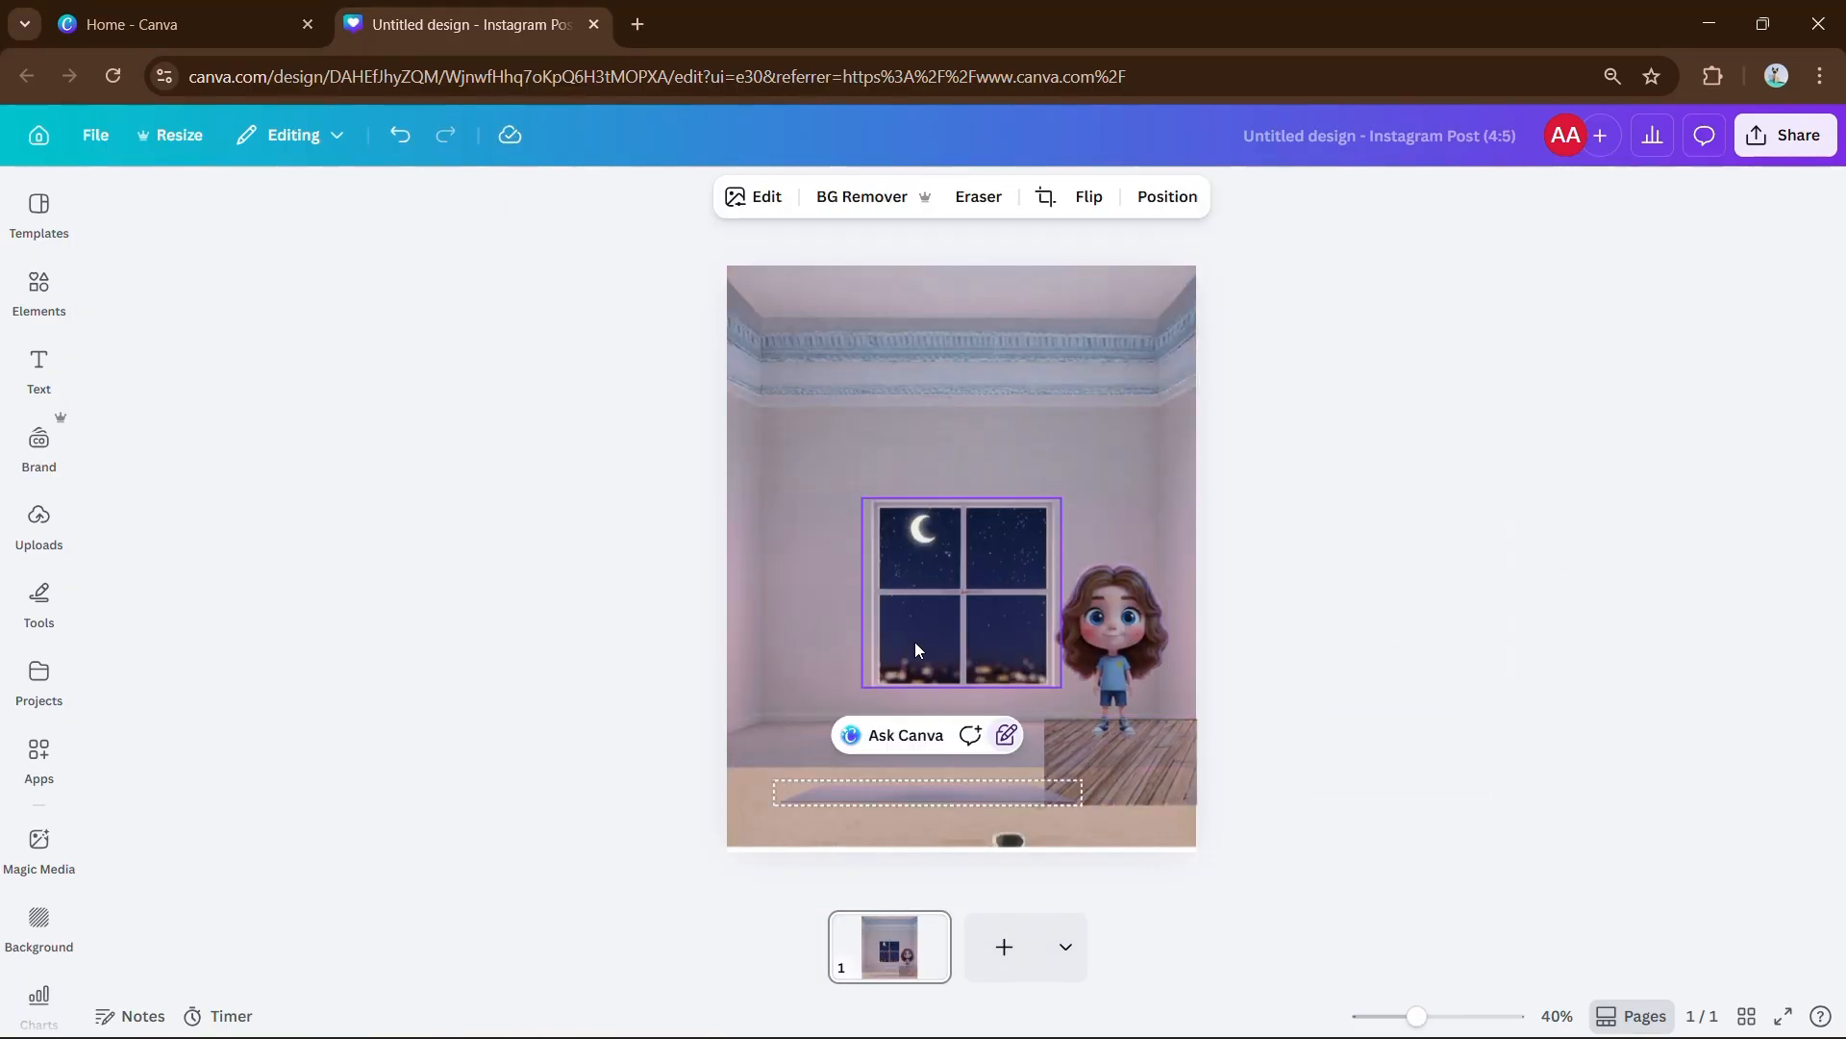
drag(916, 647, 827, 577)
drag(976, 618, 916, 572)
Enlarge the wooden floor and stretch it across the bottom of the page.
drag(846, 502, 876, 545)
drag(1164, 769, 961, 768)
drag(1201, 817, 1365, 849)
drag(1086, 798, 1015, 794)
drag(975, 845, 1010, 855)
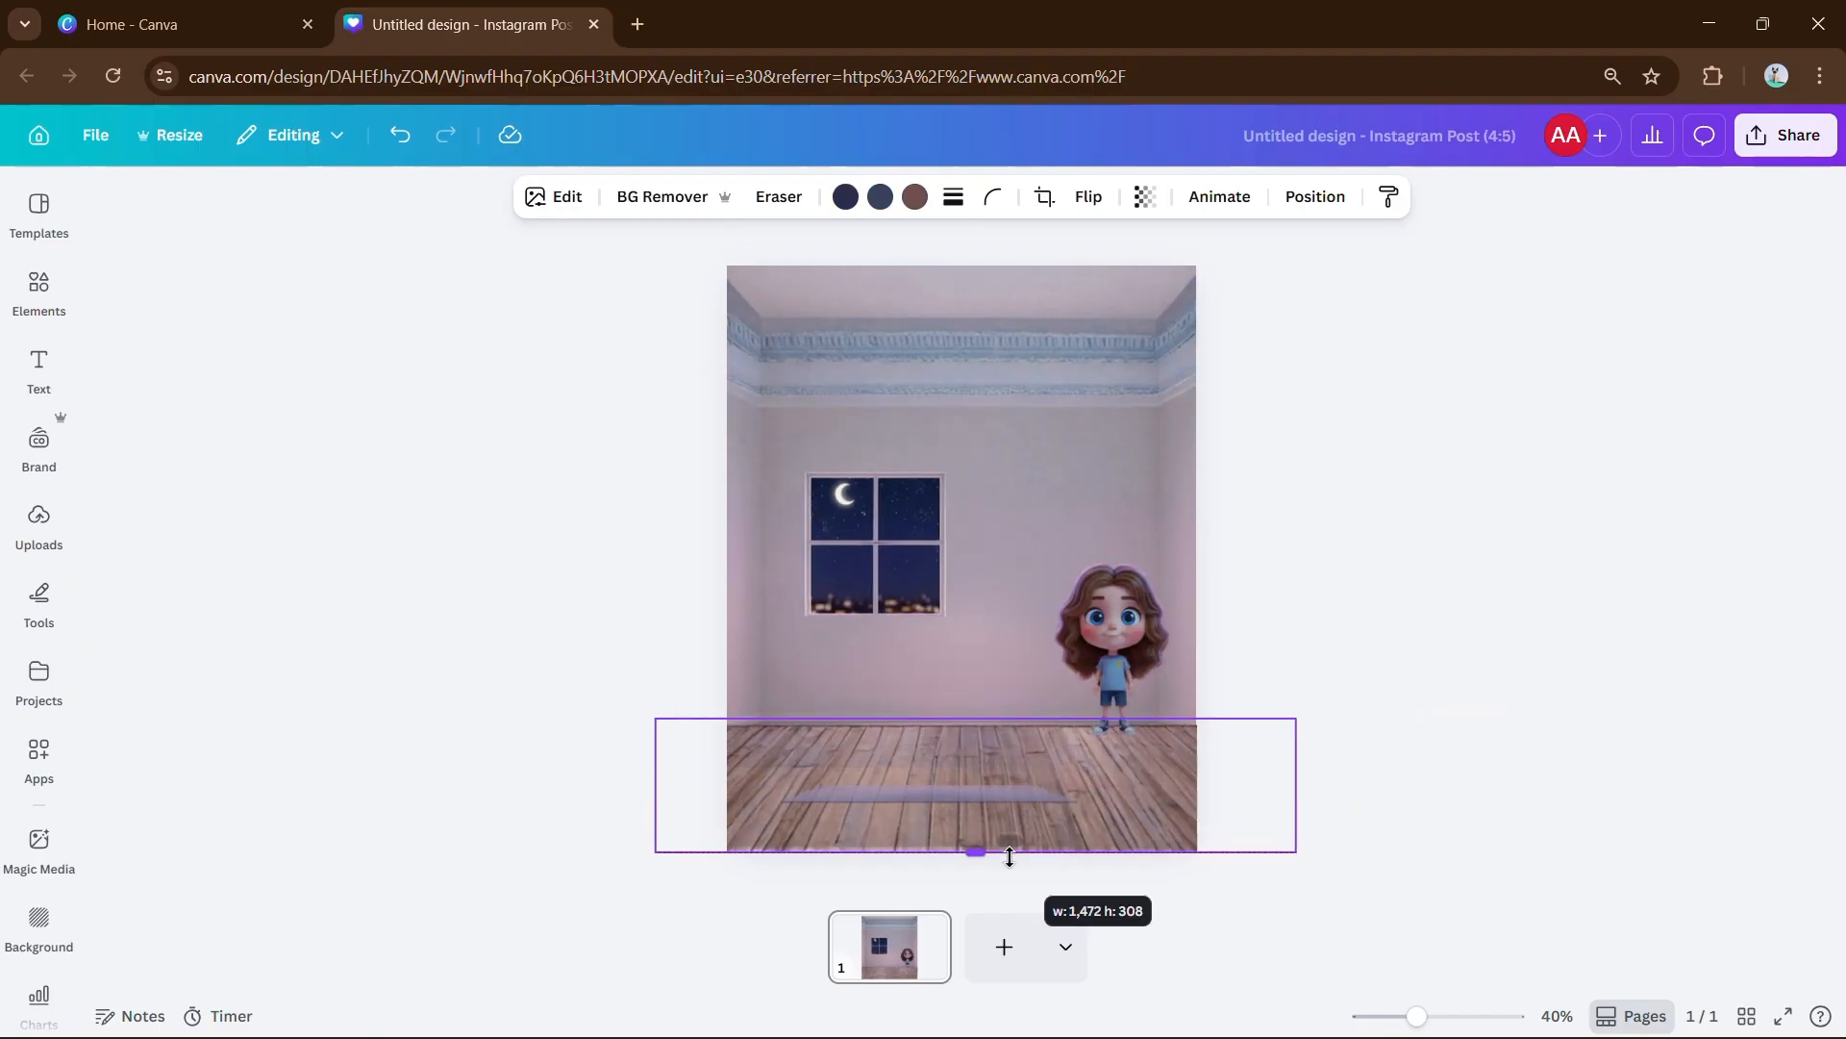
click(1011, 880)
drag(977, 793, 1000, 806)
key(ctrl+z)
click(1087, 786)
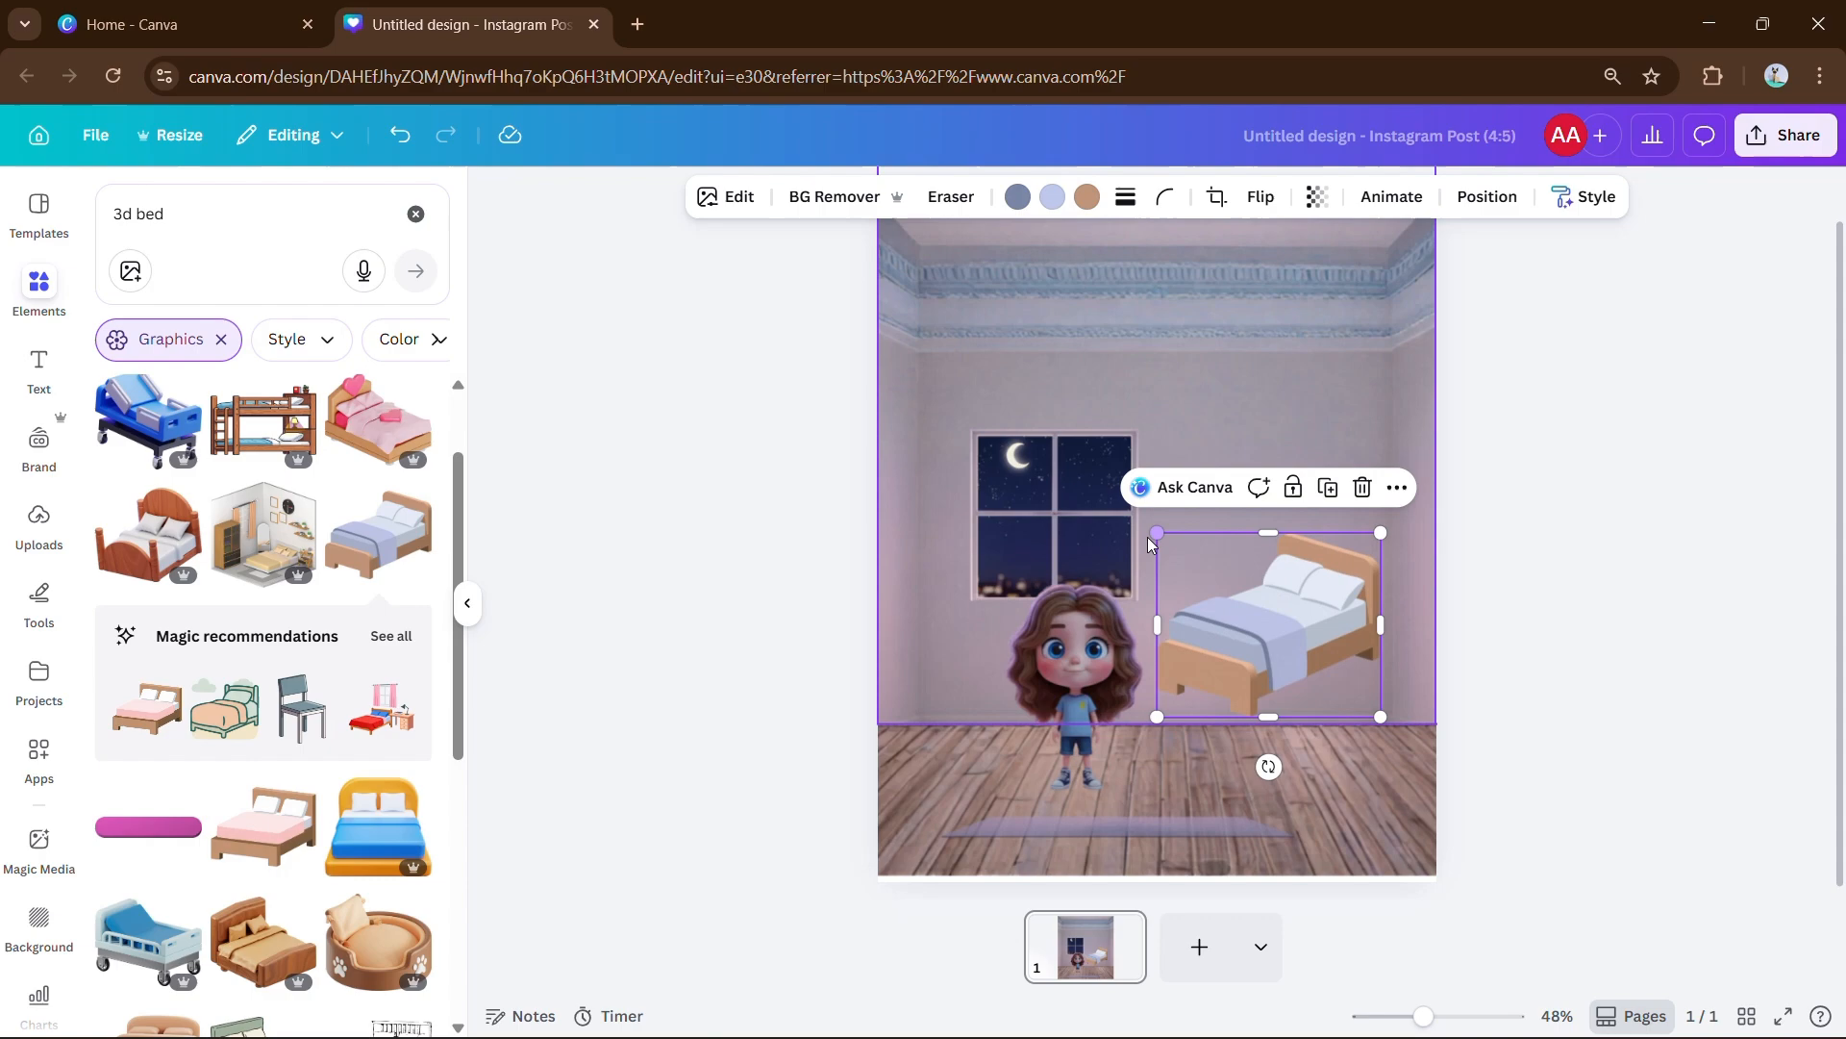
Move the bed onto the floor, and try then delete an orange bed graphic.
drag(1270, 625, 1294, 719)
click(731, 663)
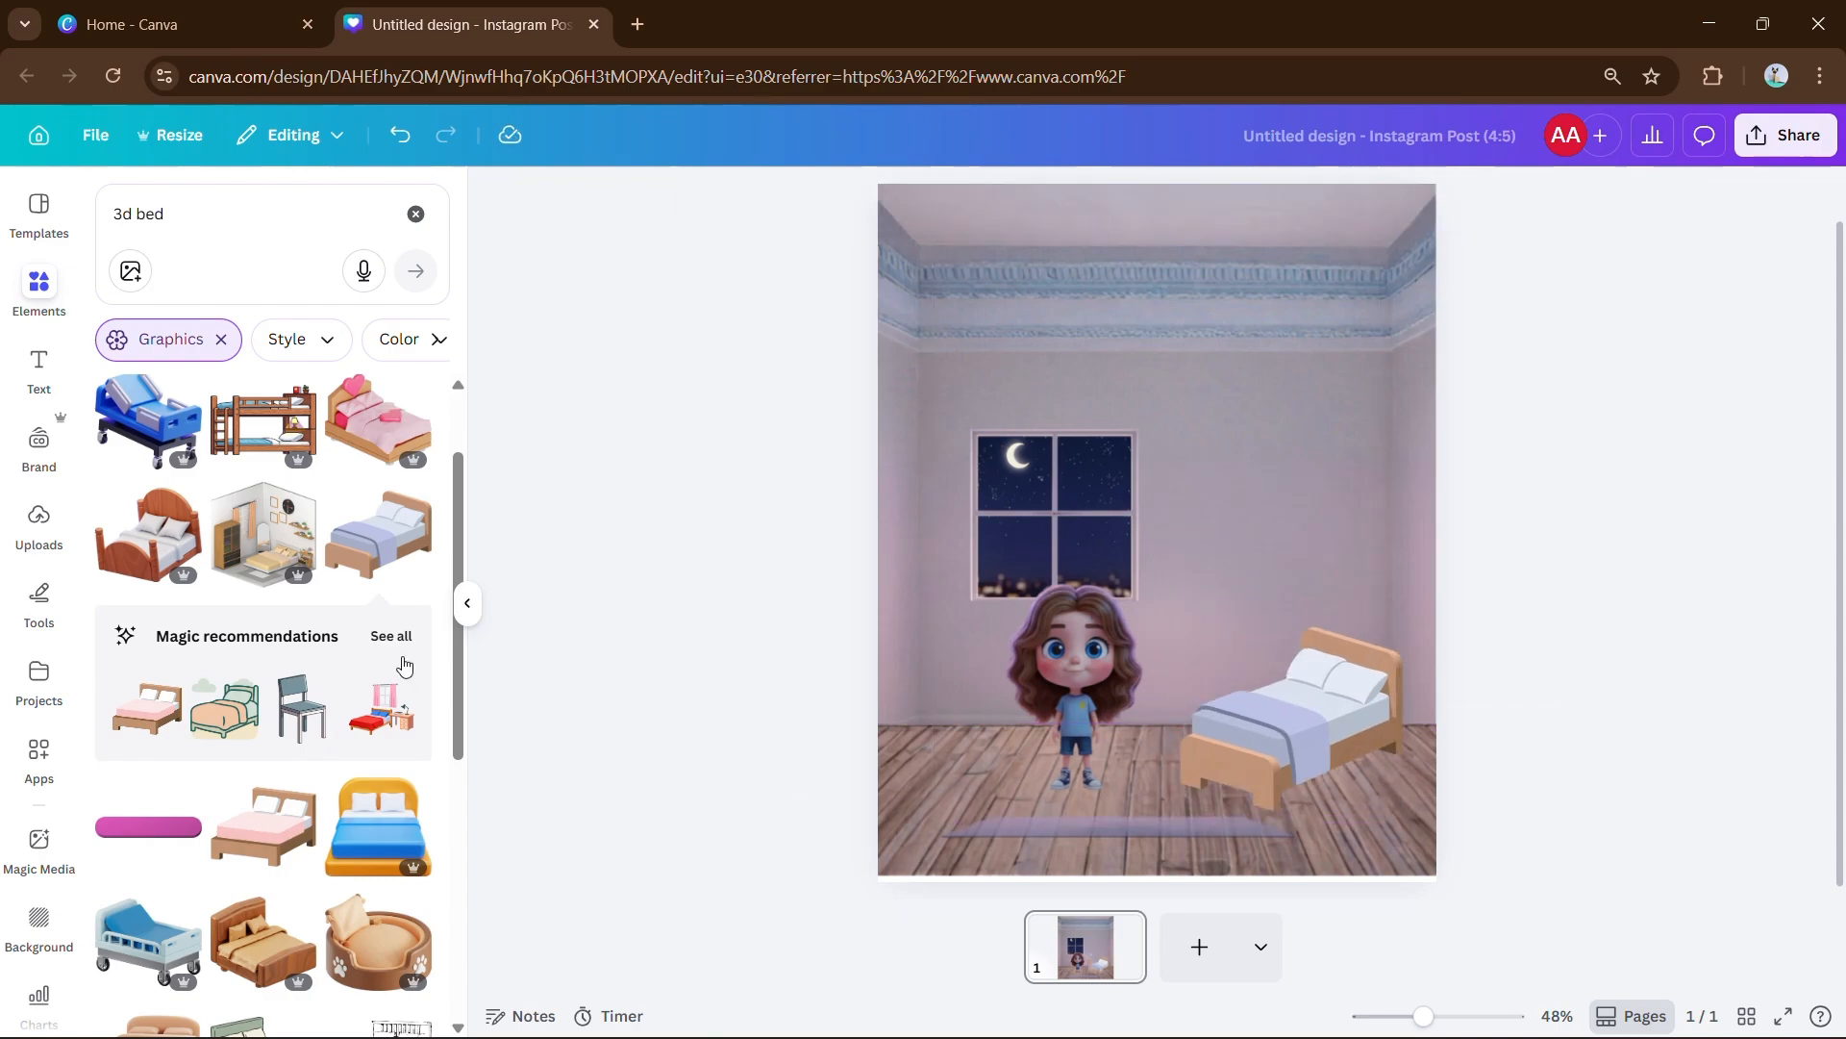
scroll(404, 663, down, 5)
click(150, 577)
drag(933, 364, 1262, 611)
key(Delete)
click(467, 603)
Enlarge and centre the window, enlarge the girl, and fine-tune the floor mat and bed.
click(858, 519)
drag(950, 607, 1040, 670)
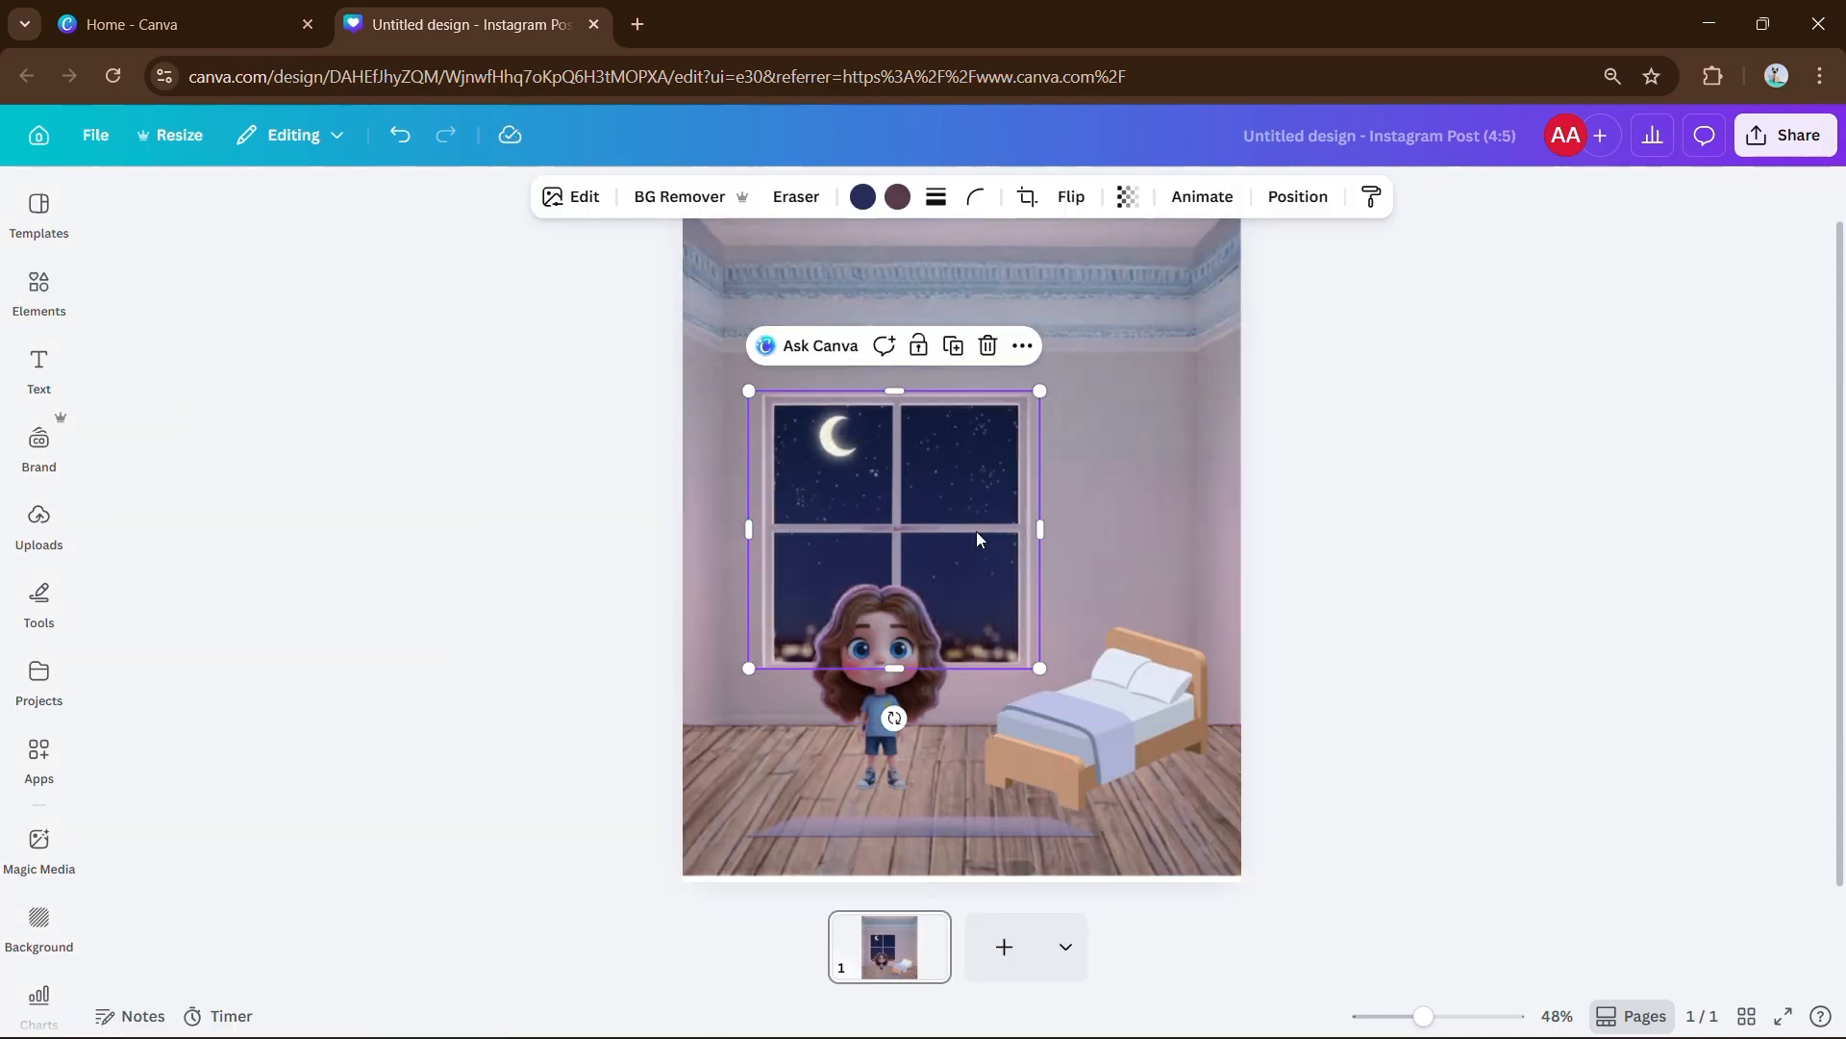
drag(977, 535, 1047, 528)
click(1421, 648)
drag(837, 712, 952, 681)
drag(1011, 828, 1011, 800)
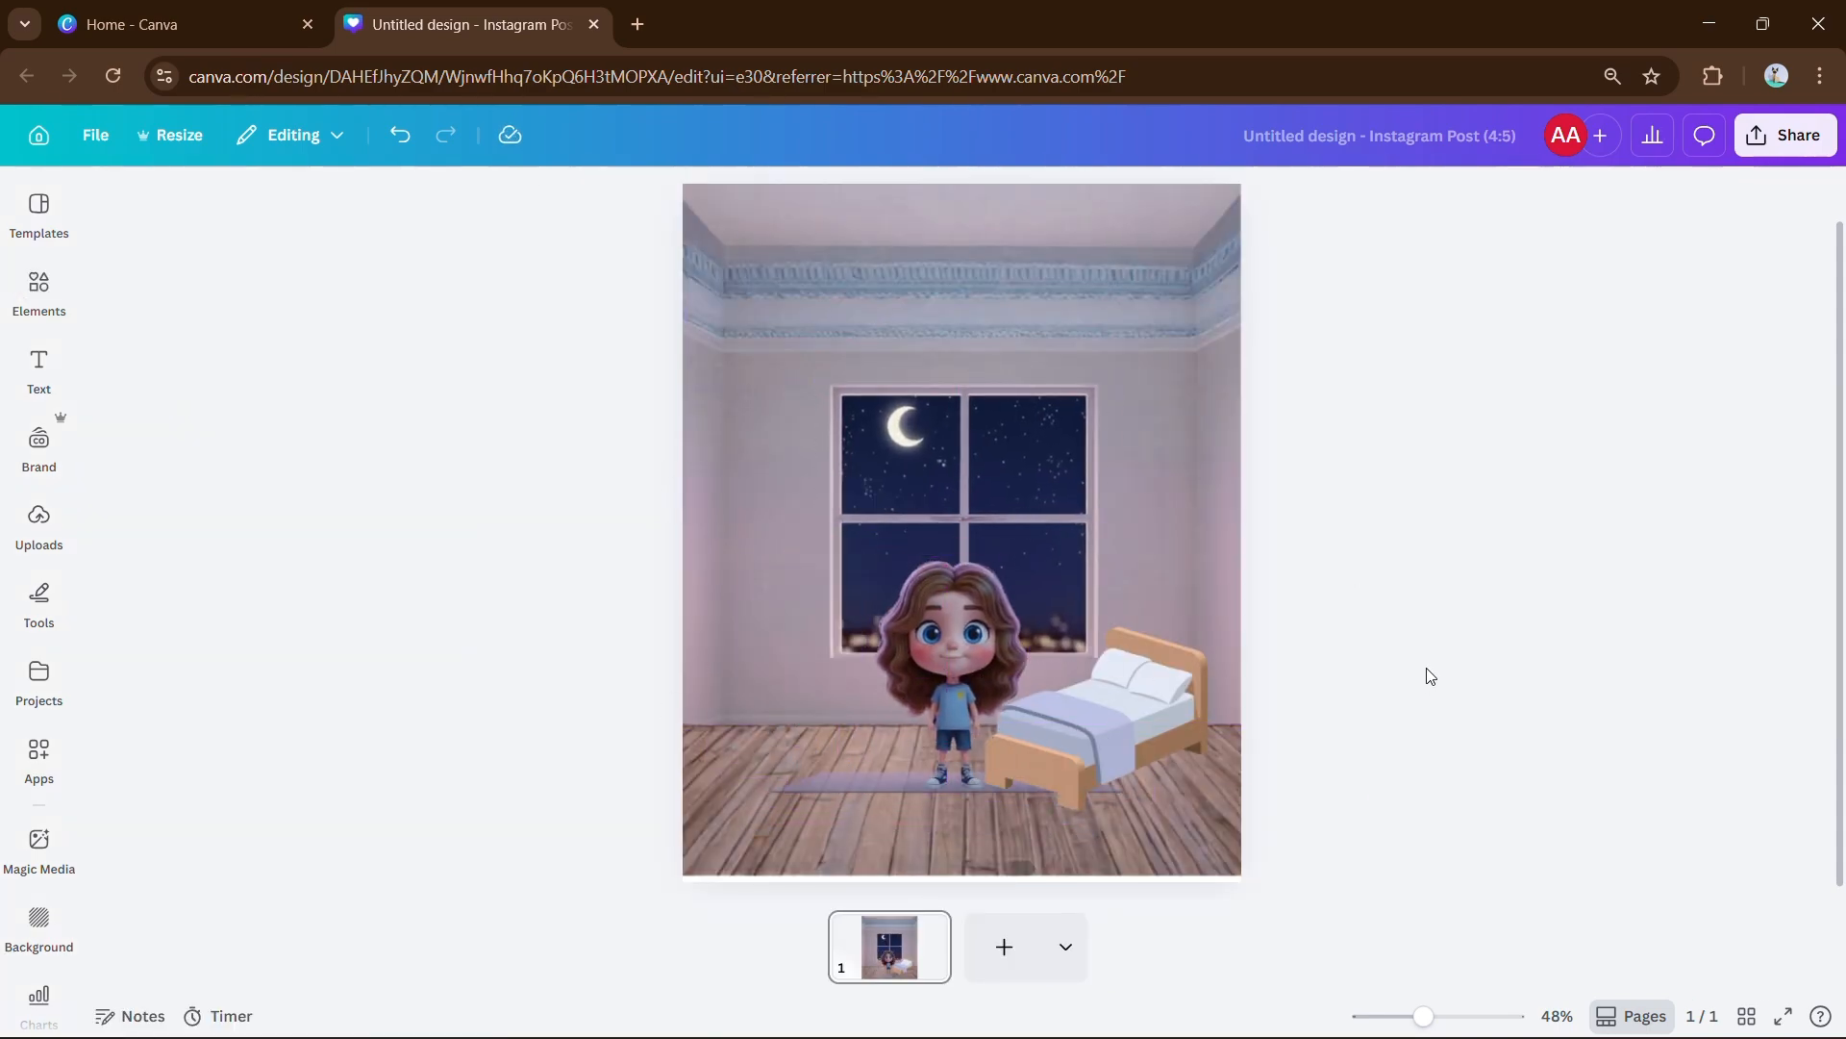
drag(1434, 684, 1307, 684)
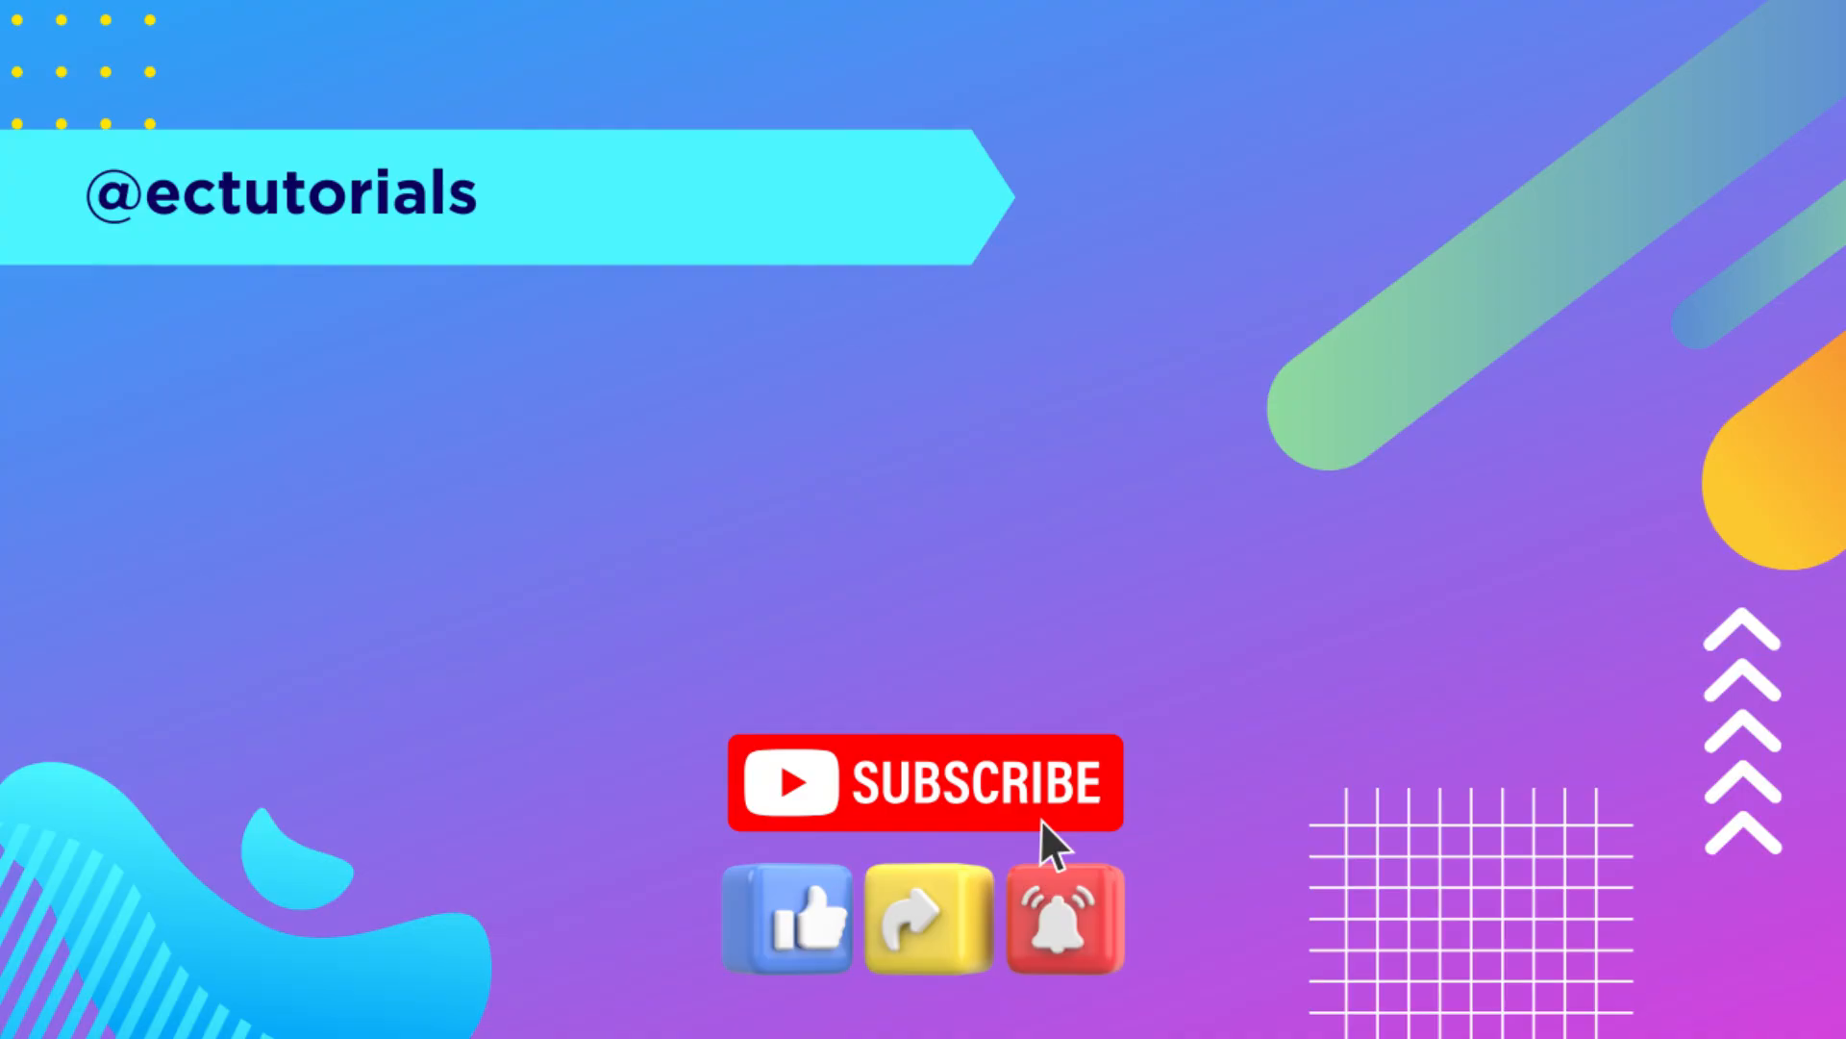